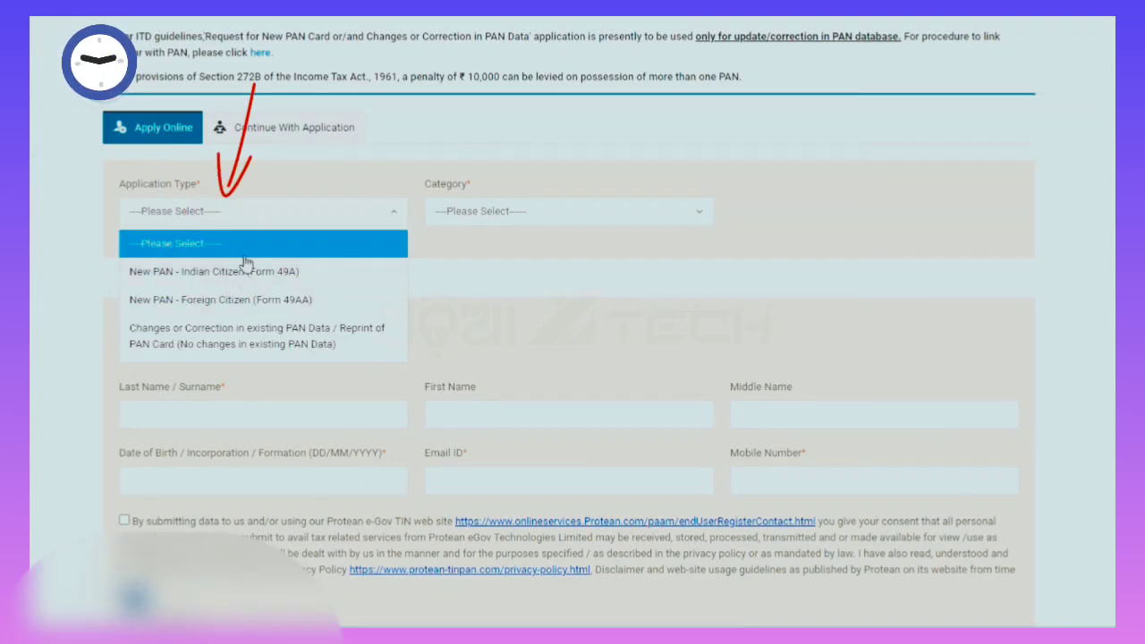
Pick application type New PAN - Indian Citizen (Form 49A), category INDIVIDUAL and title Shri.
left_click(170, 275)
left_click(621, 215)
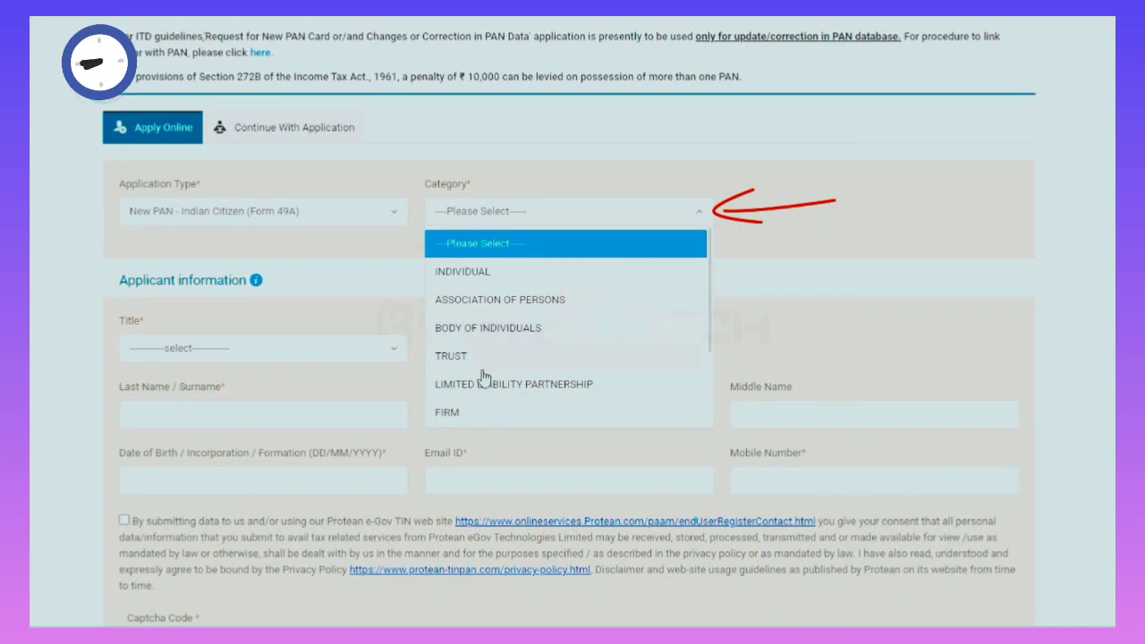
left_click(471, 274)
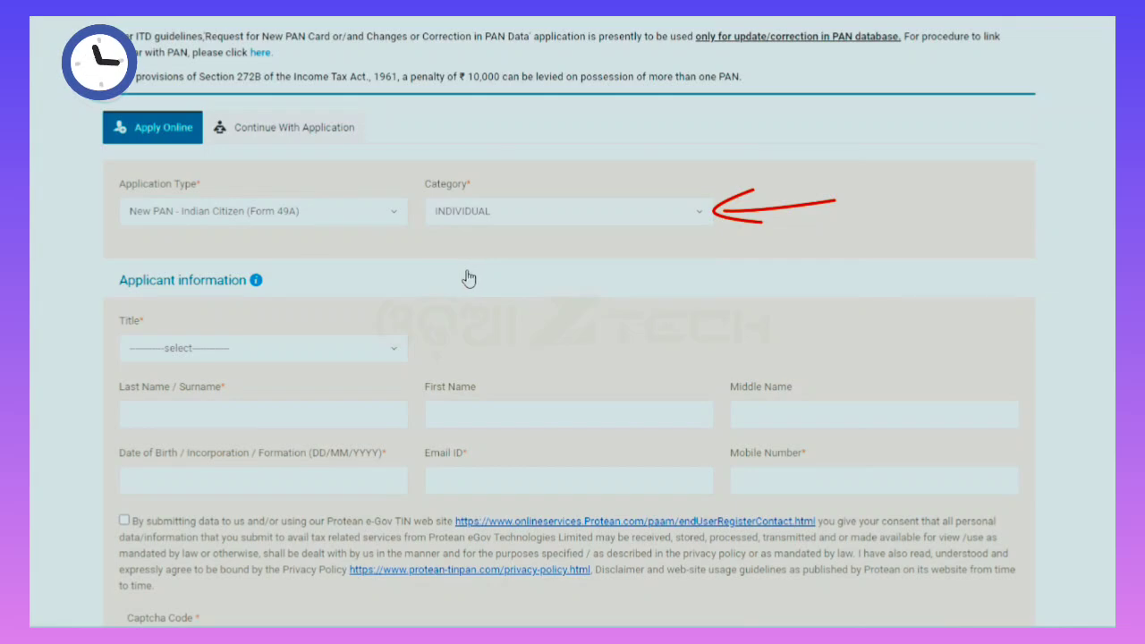
scroll(404, 328, "down", 3)
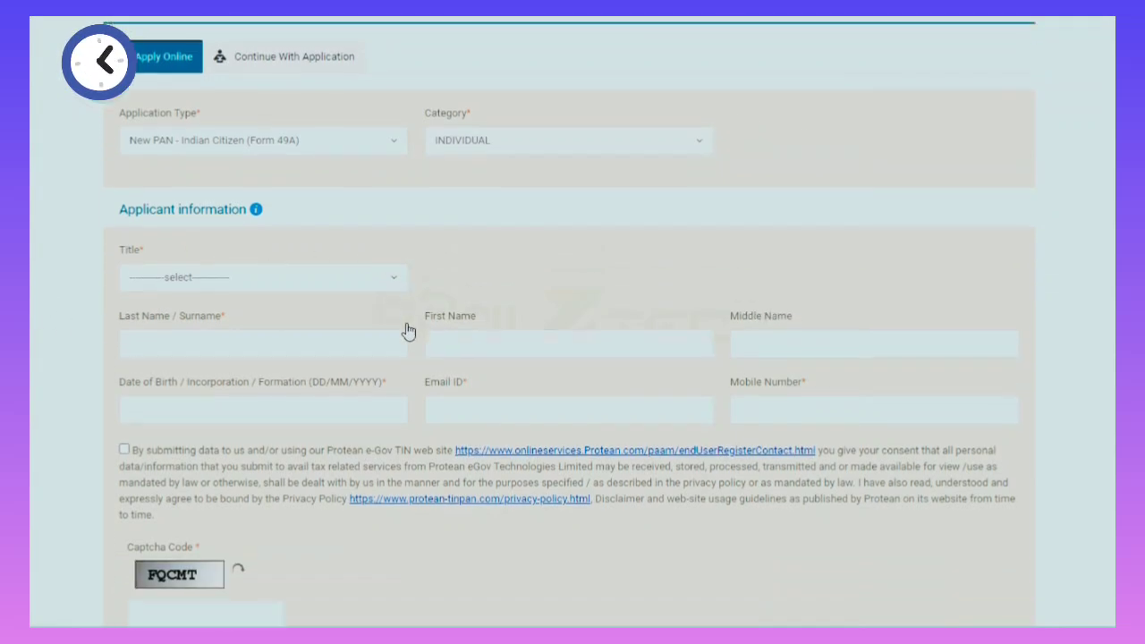
left_click(216, 191)
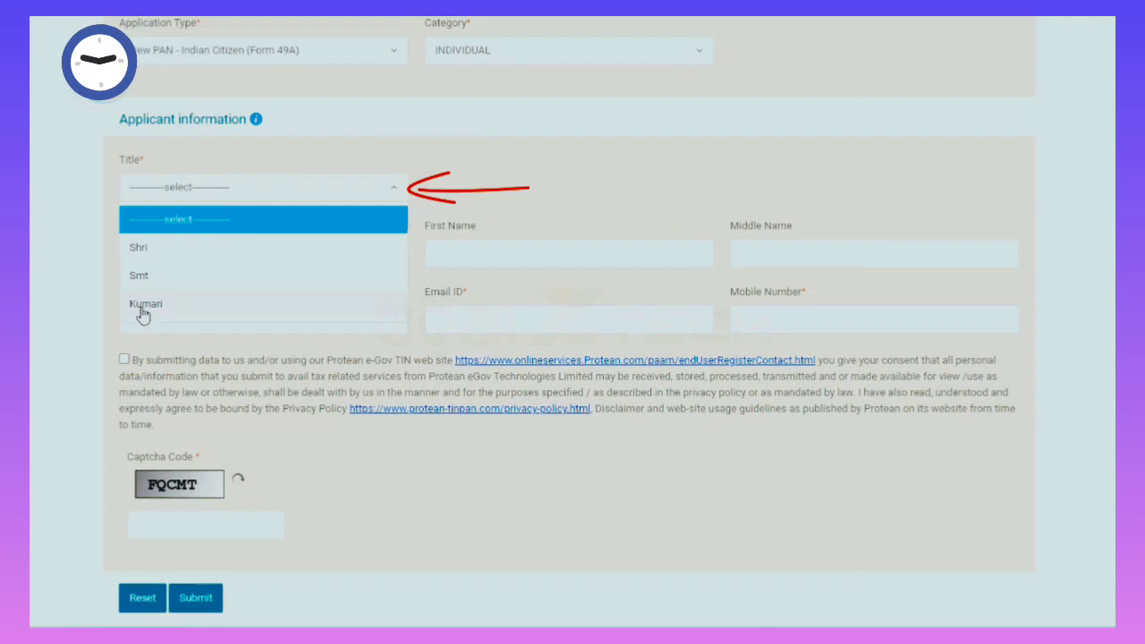
left_click(170, 255)
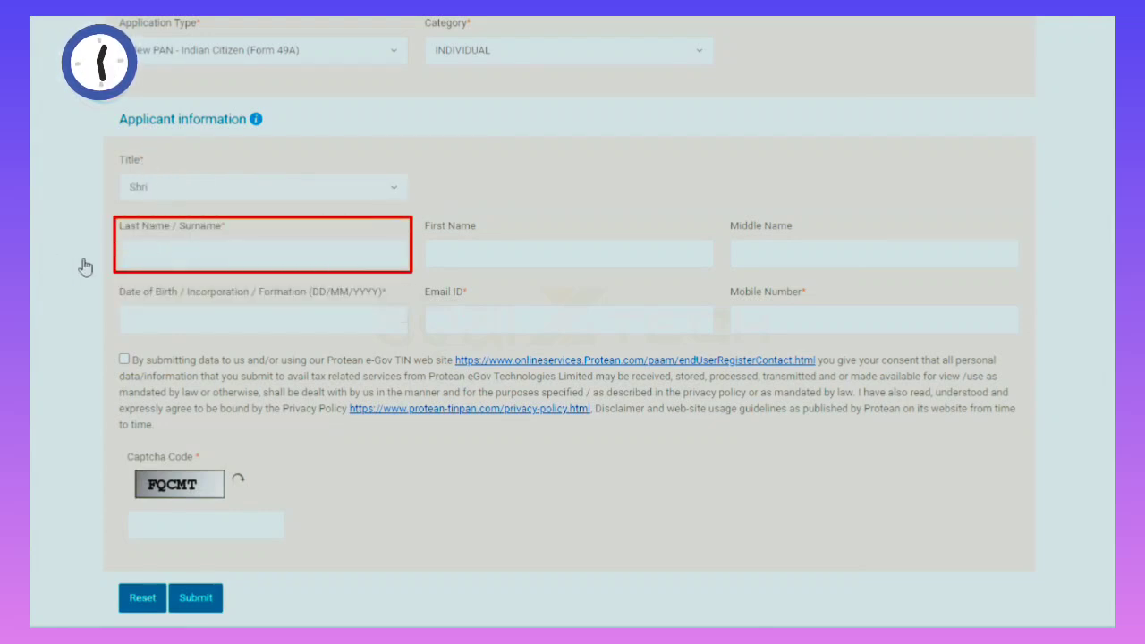
Enter the applicant's surname and first name, and pick the date of birth in the calendar.
left_click(153, 255)
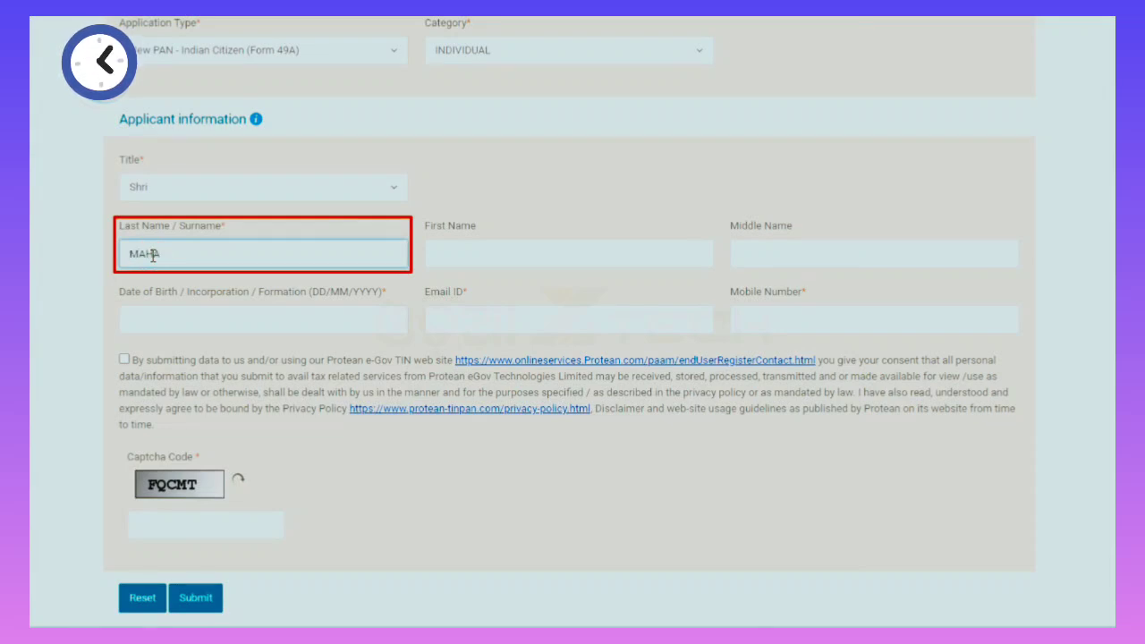
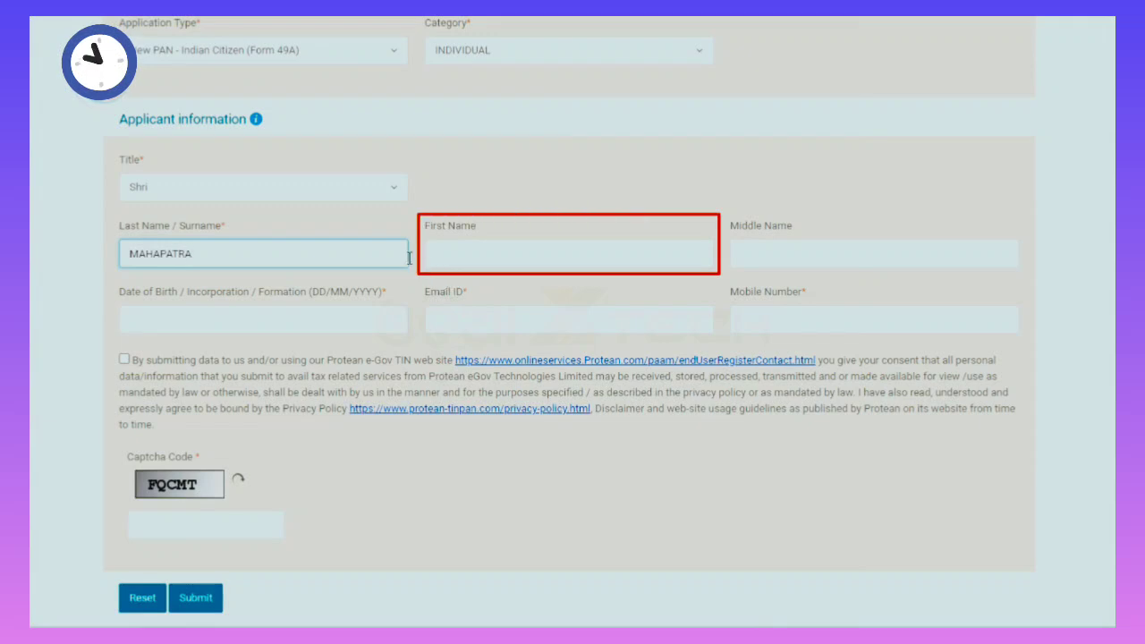
left_click(488, 258)
key("Tab")
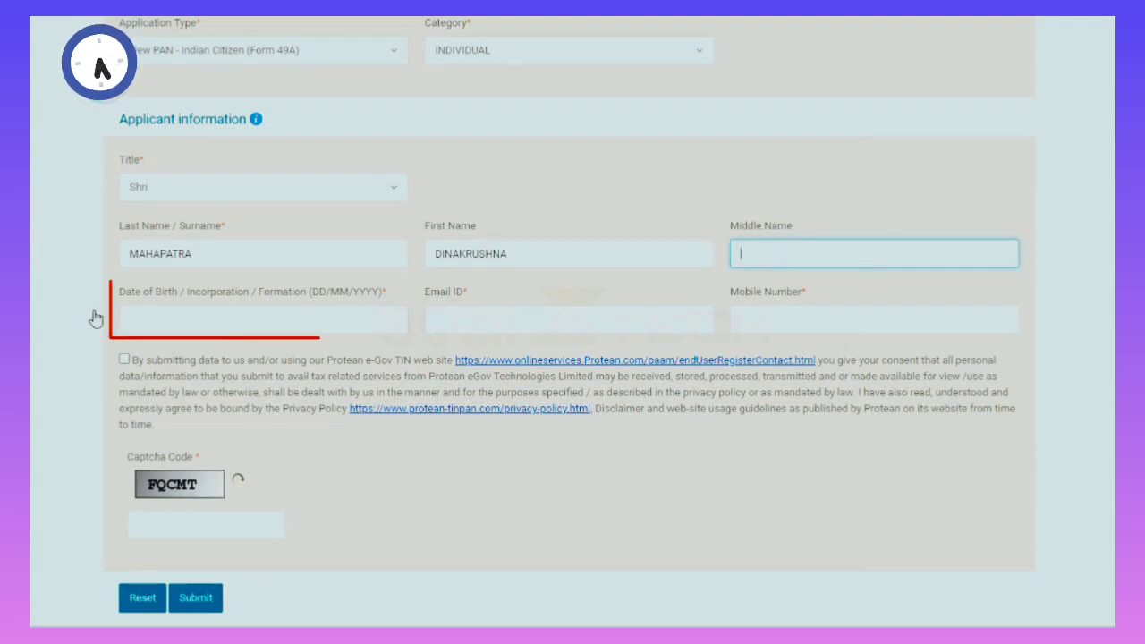
left_click(307, 315)
left_click(267, 380)
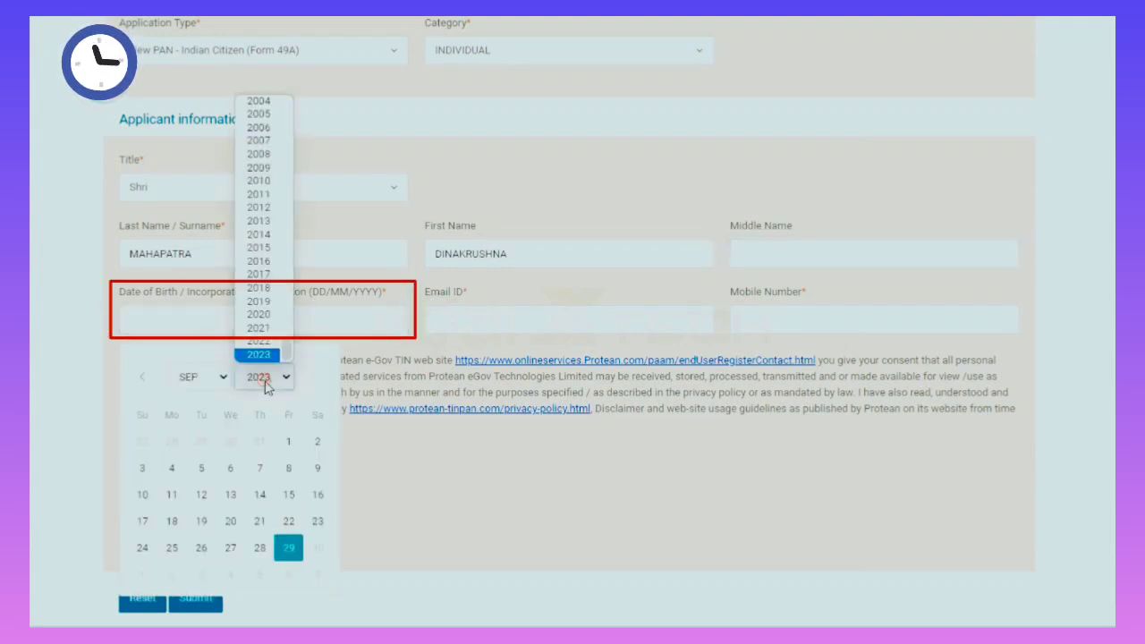
scroll(257, 202, "up", 15)
left_click(257, 221)
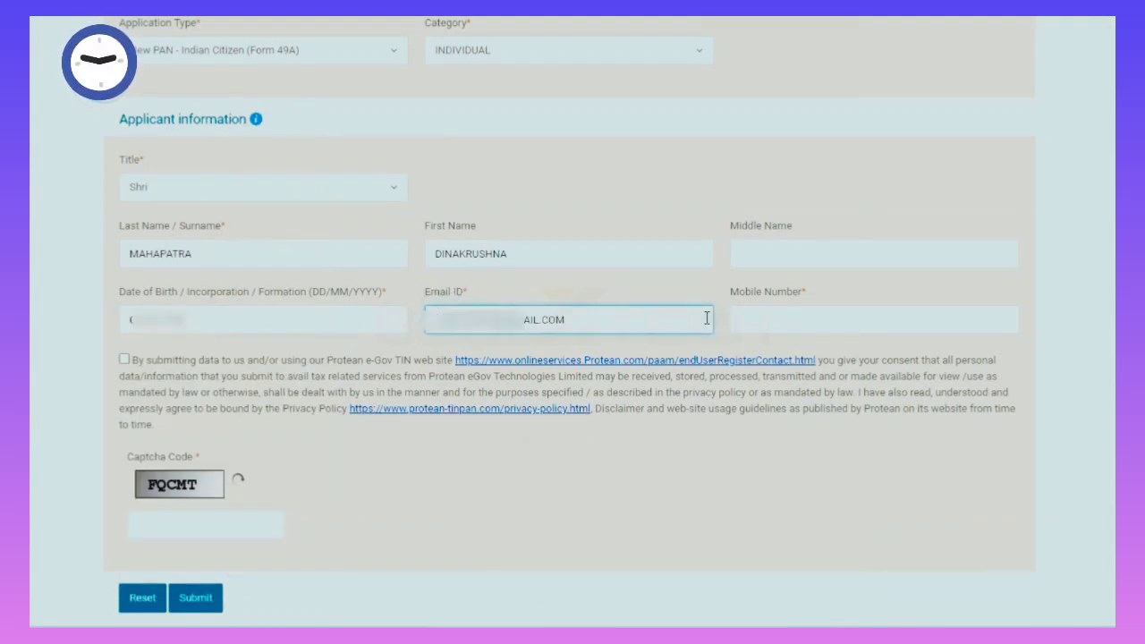
Enter the mobile number, accept the data consent, fill in the captcha and submit.
left_click(756, 322)
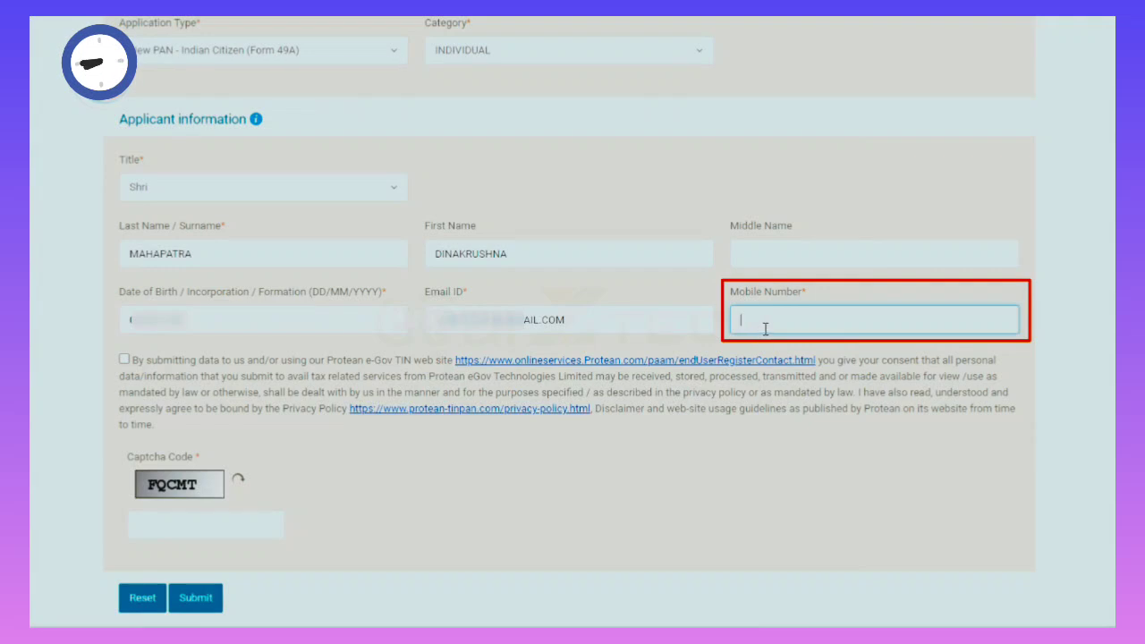
type("891")
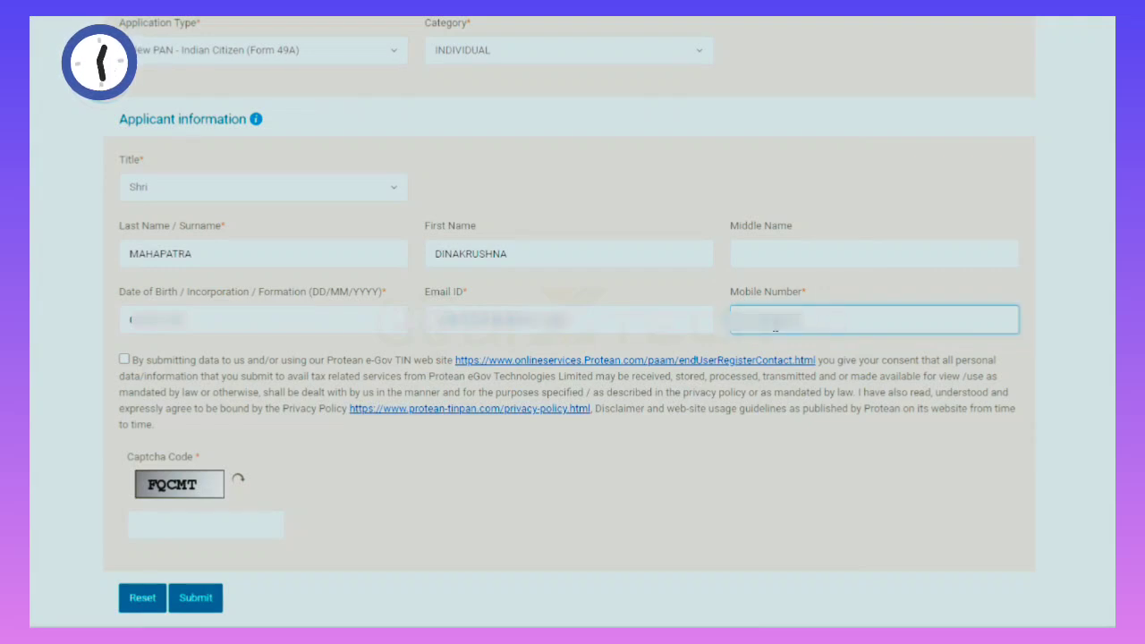
left_click(125, 359)
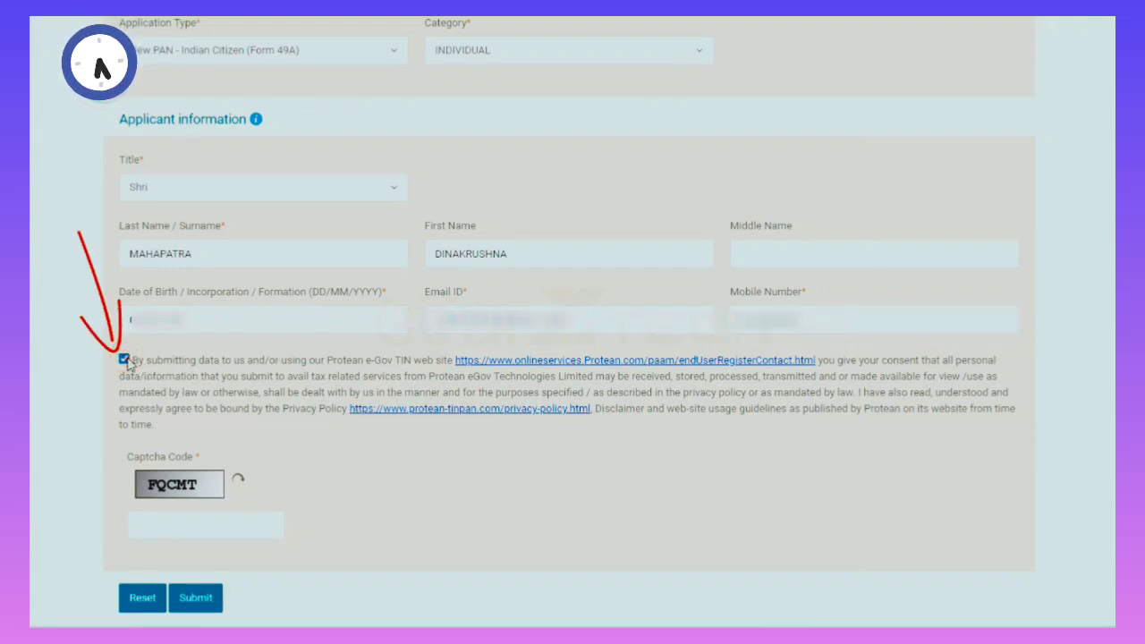
left_click(138, 525)
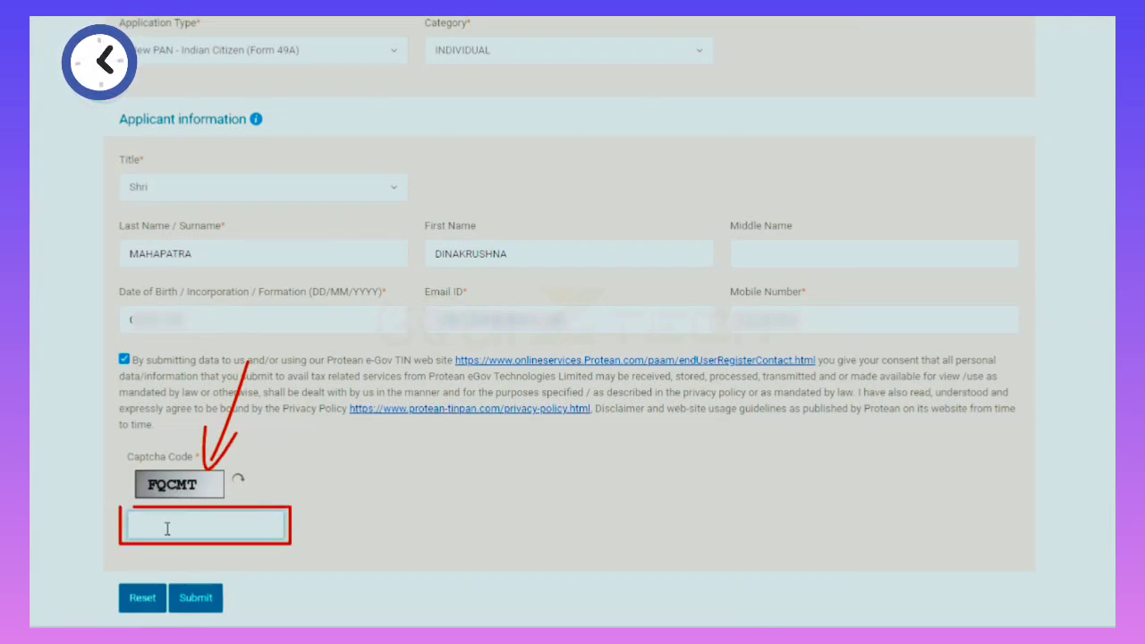
type("FQCMT")
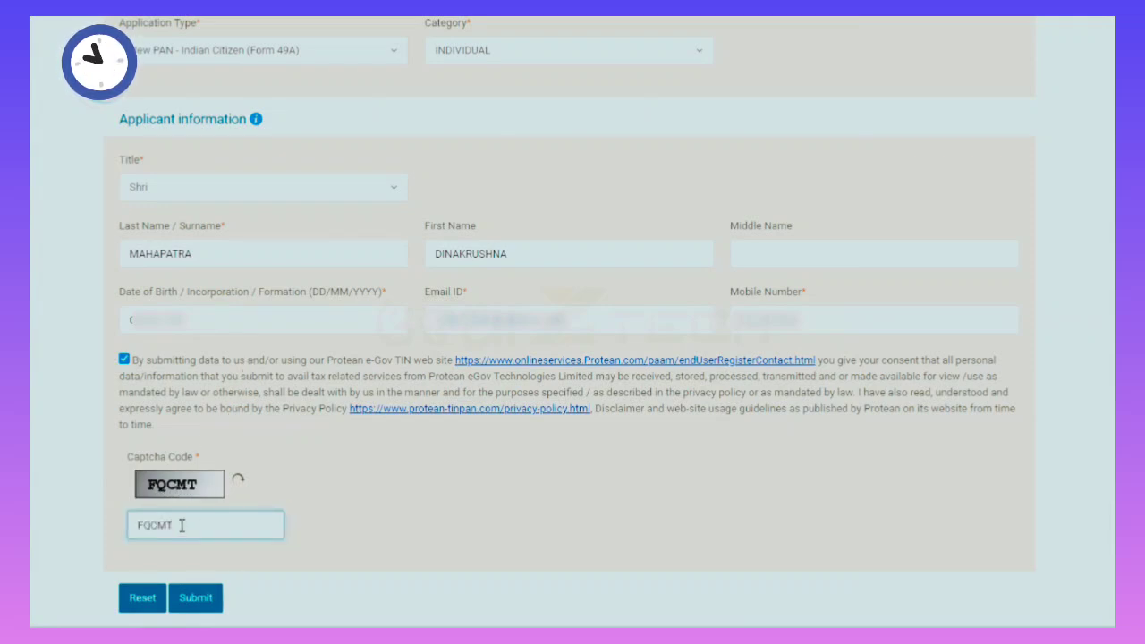
left_click(194, 605)
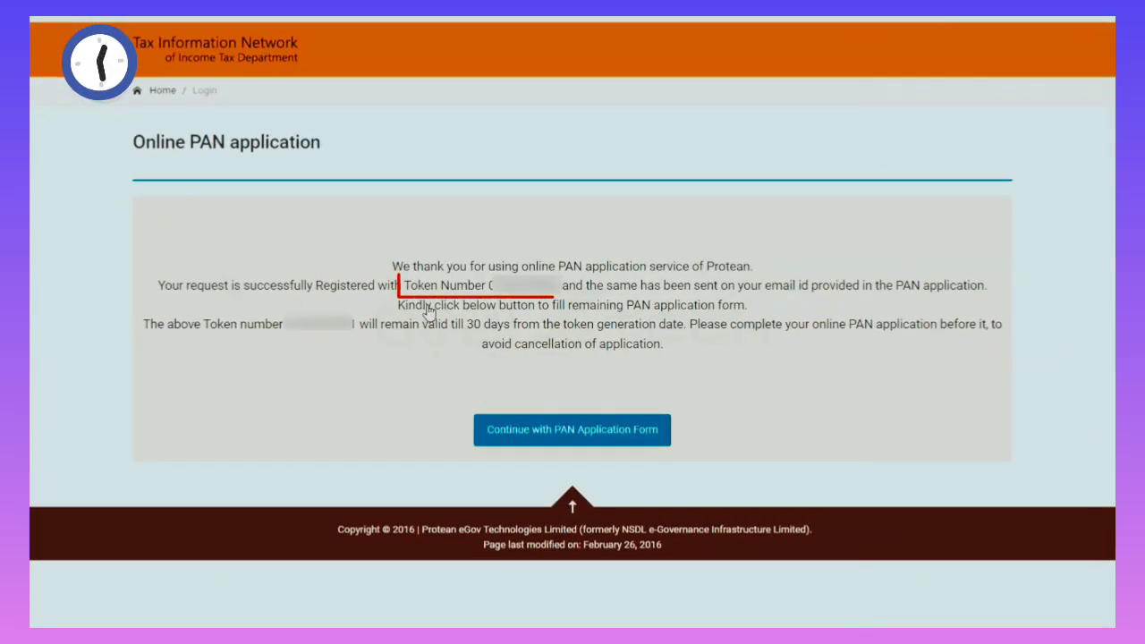
left_click_drag(488, 288, 558, 292)
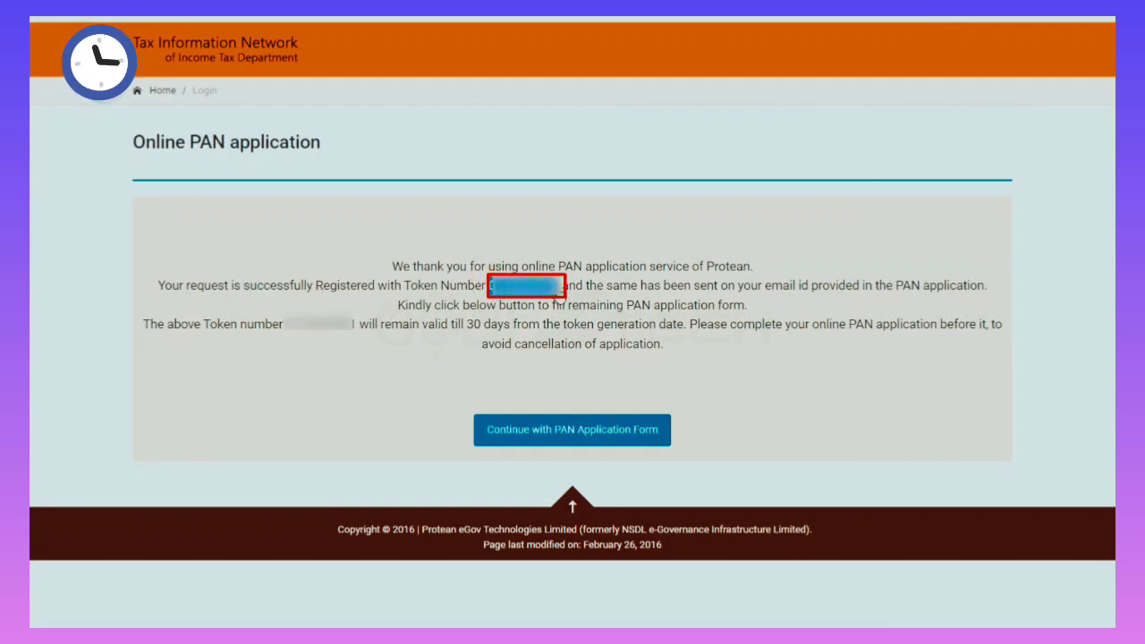
left_click(334, 304)
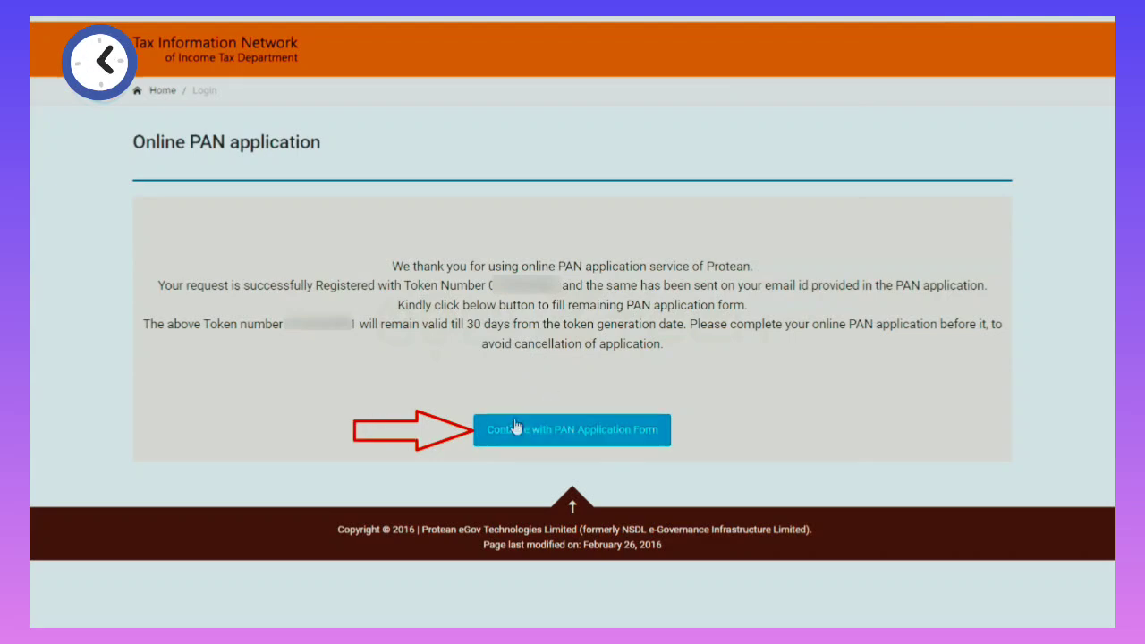
Continue to the full PAN form and choose scanned-image submission through Protean e-Sign.
left_click(601, 444)
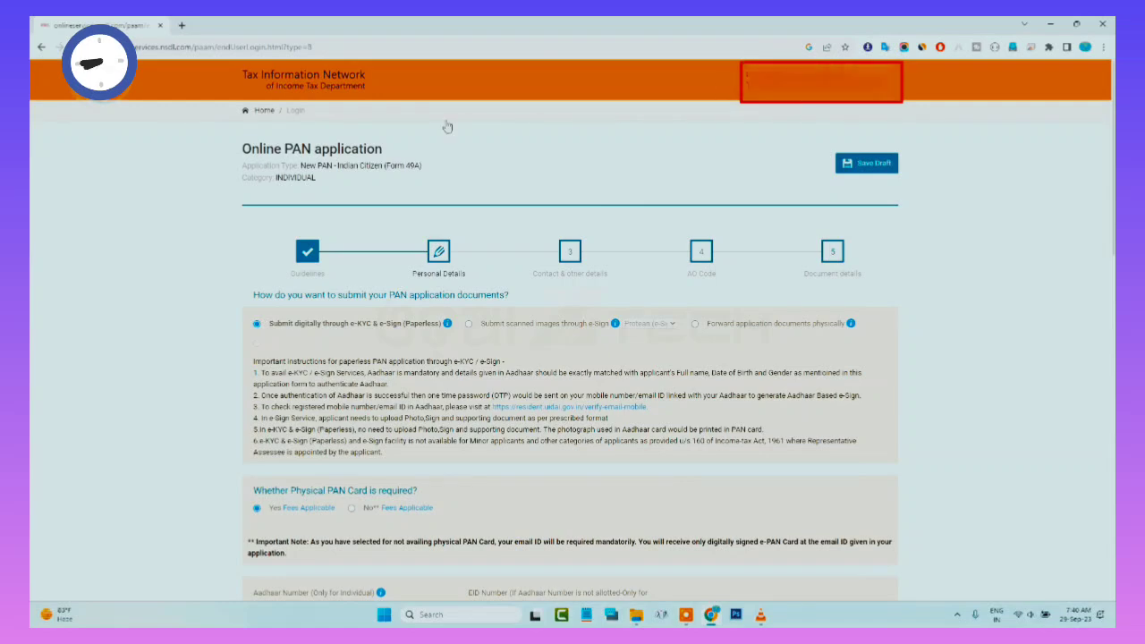
scroll(492, 244, "down", 15)
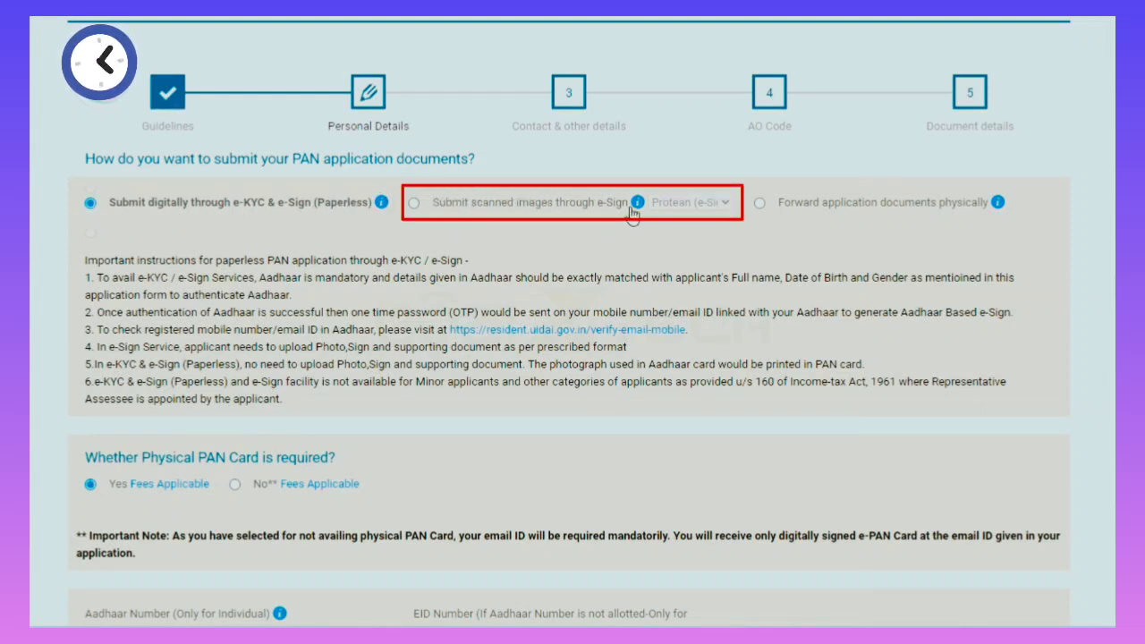
left_click(413, 205)
mouse_move(637, 204)
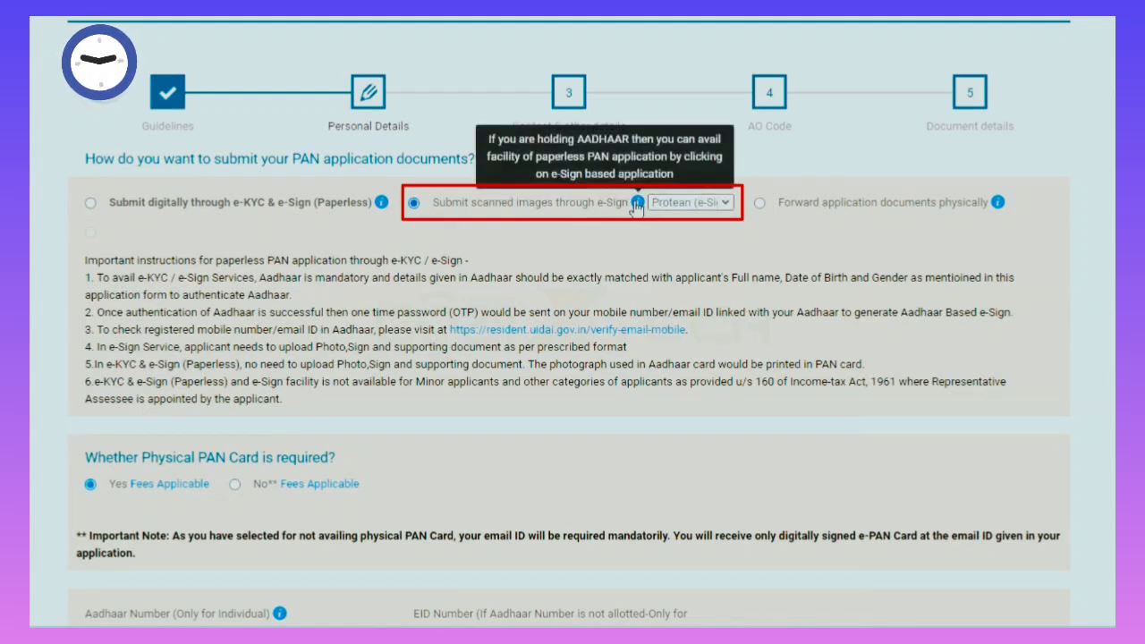
left_click(760, 204)
mouse_move(998, 203)
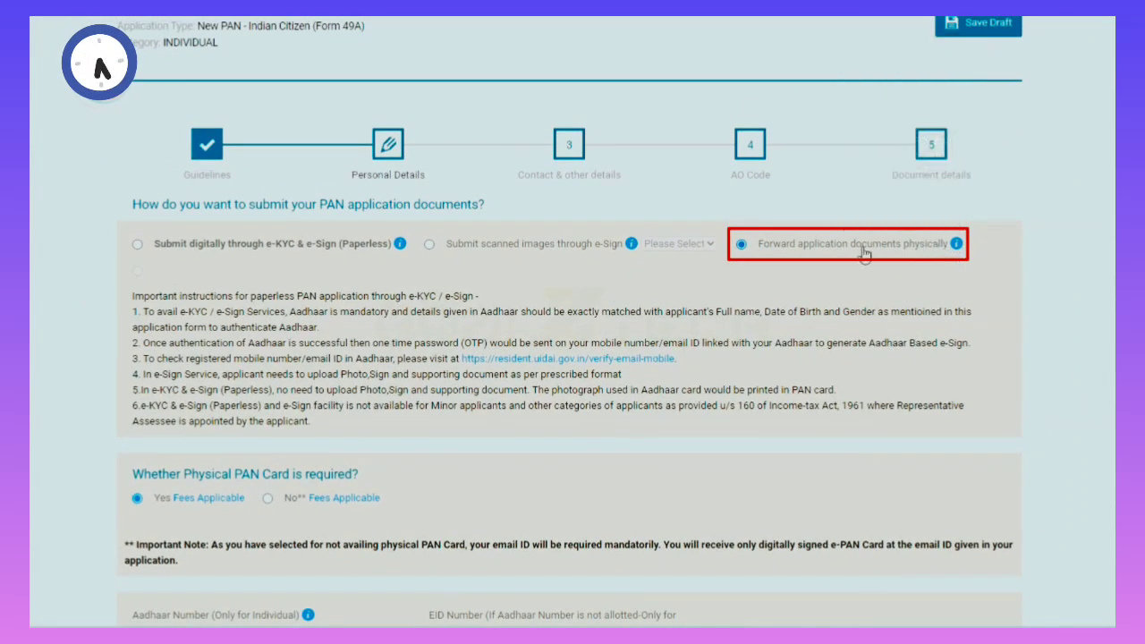
mouse_move(956, 249)
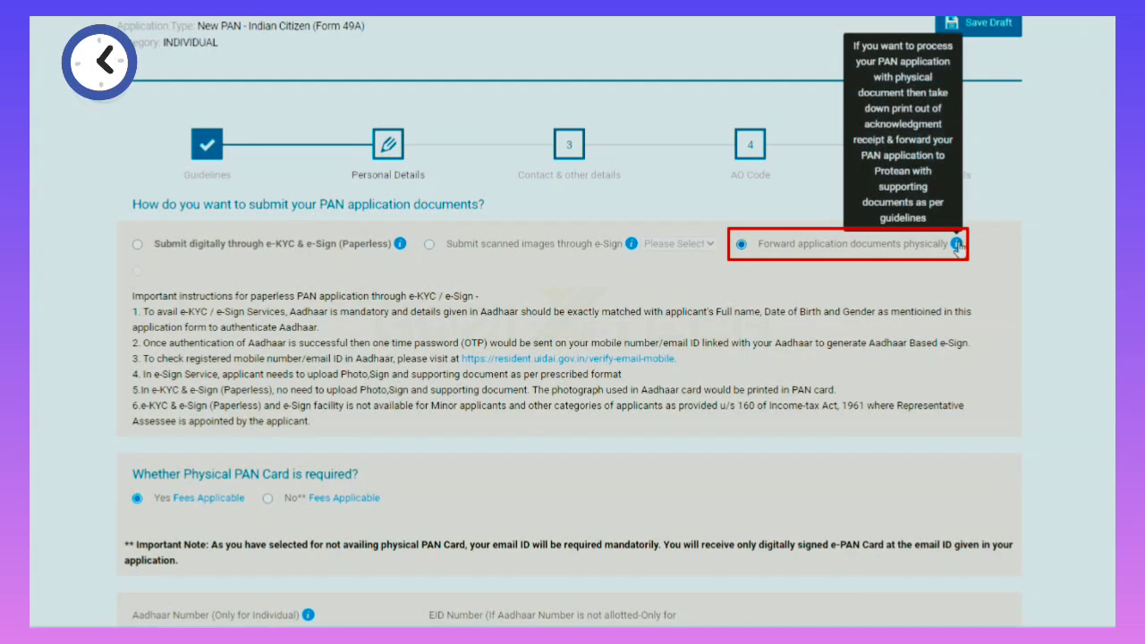
left_click(429, 244)
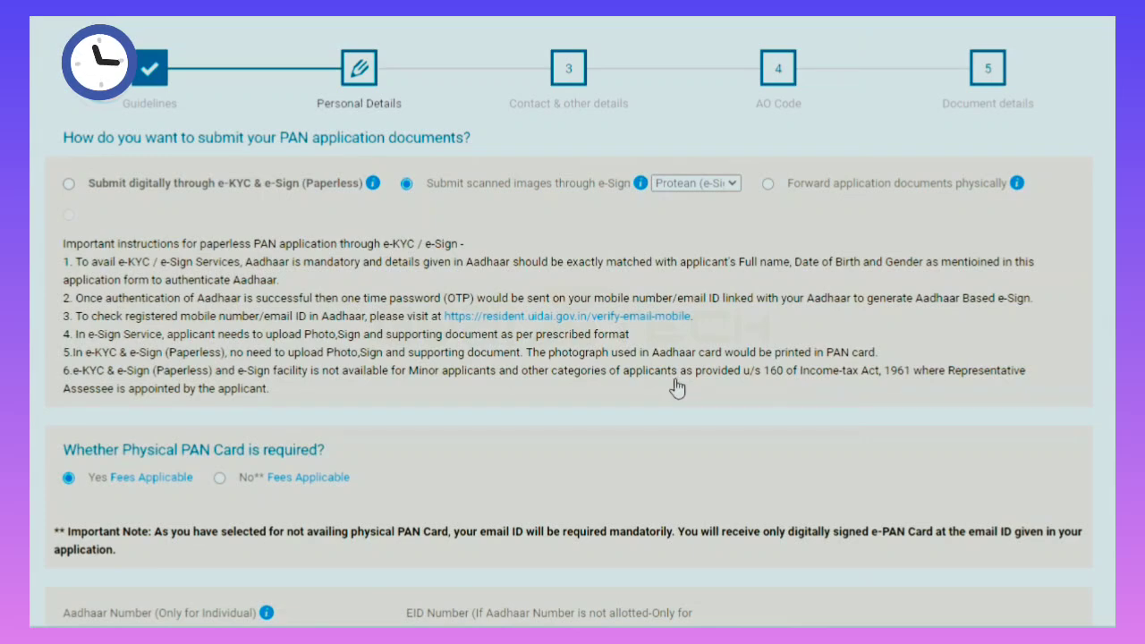
Answer 'Yes Fees Applicable' to whether a physical PAN card is required.
scroll(676, 387, "down", 2)
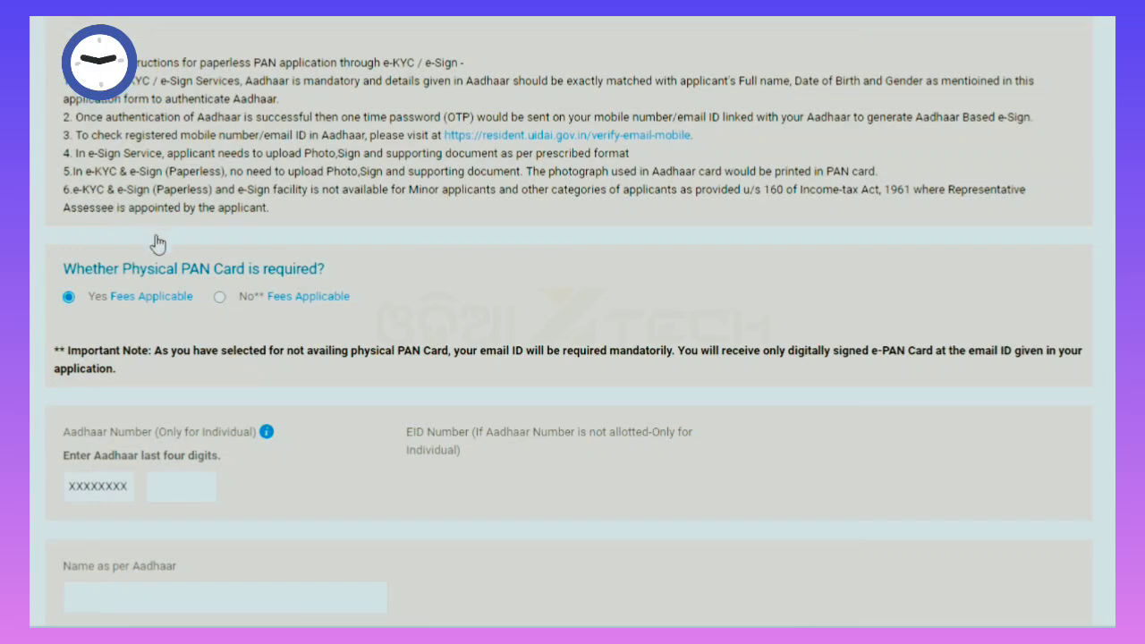
mouse_move(115, 300)
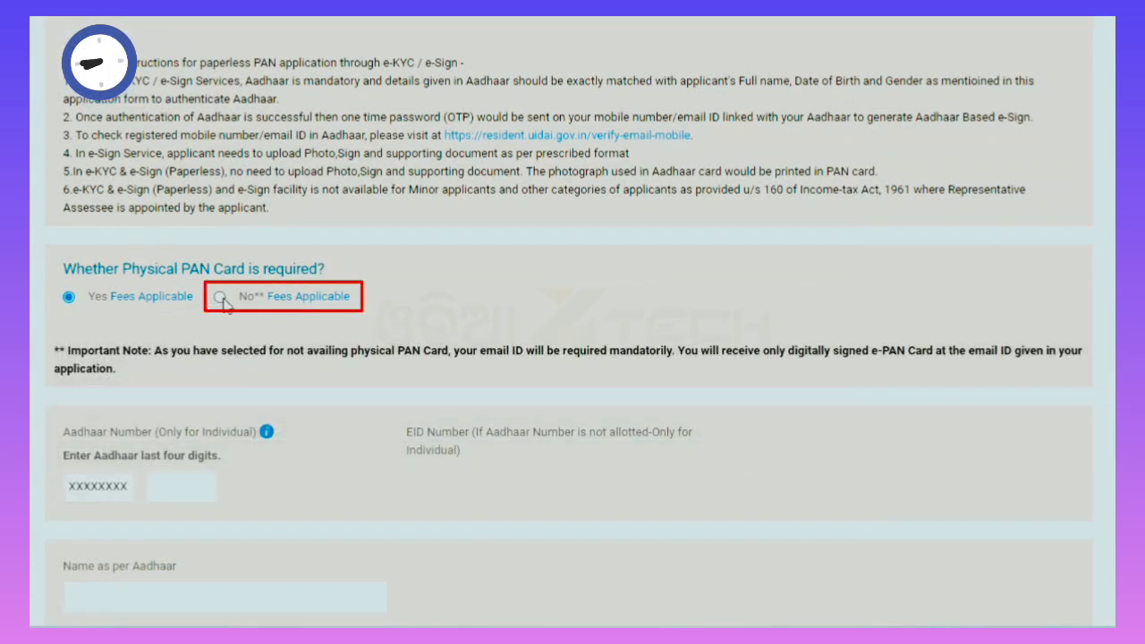
mouse_move(284, 303)
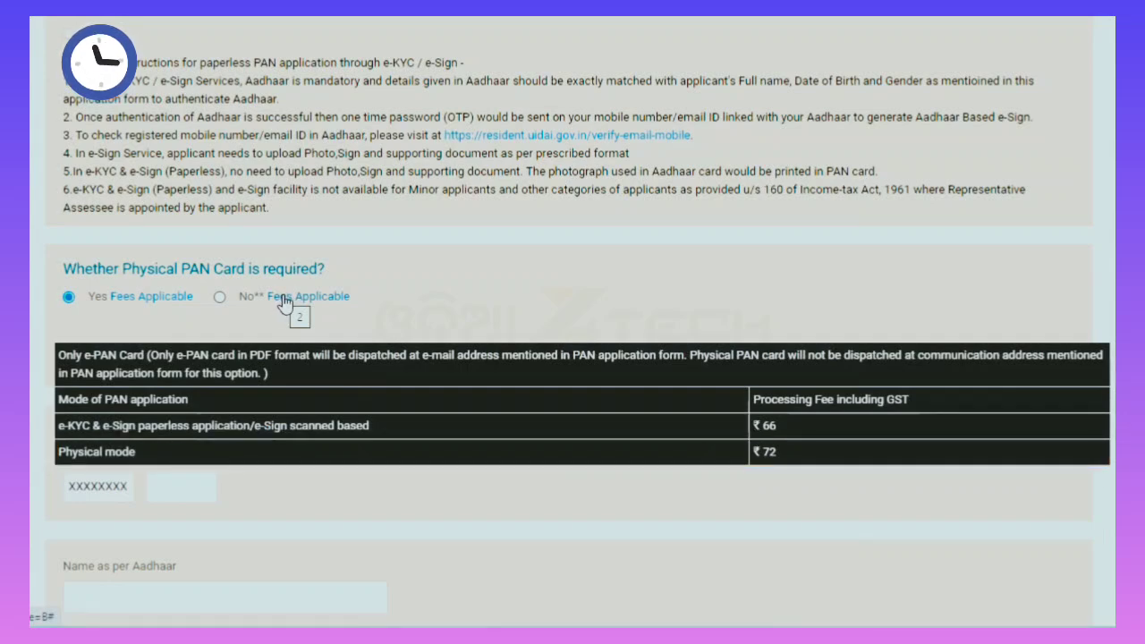
left_click(69, 299)
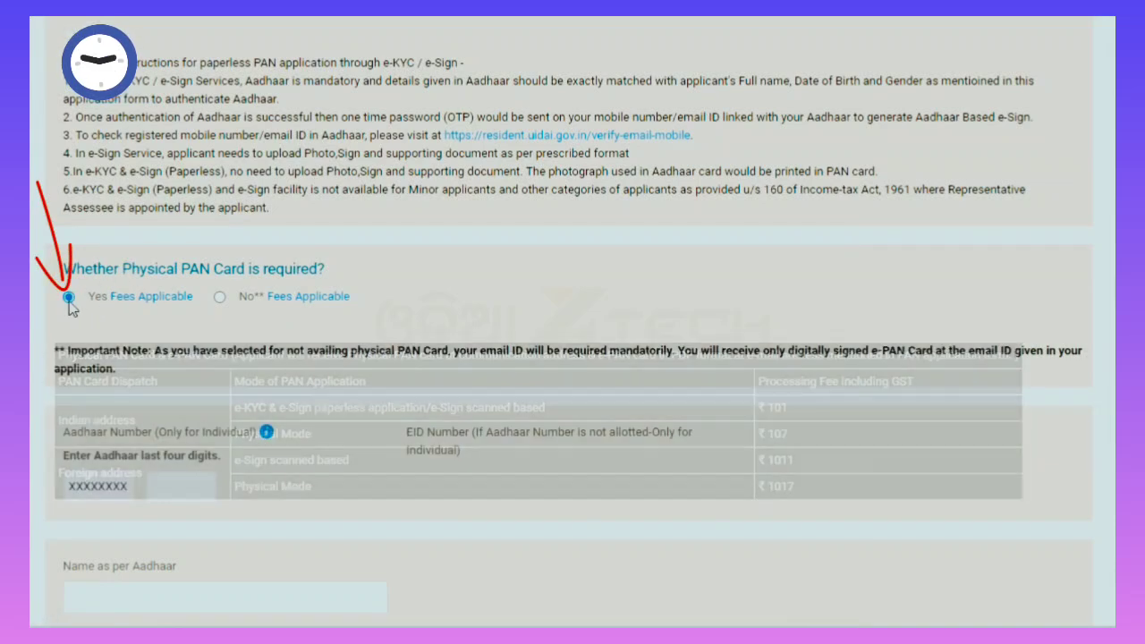
scroll(823, 439, "down", 4)
Enter the last four Aadhaar digits and the applicant's name as per Aadhaar, and choose Male gender.
left_click(196, 129)
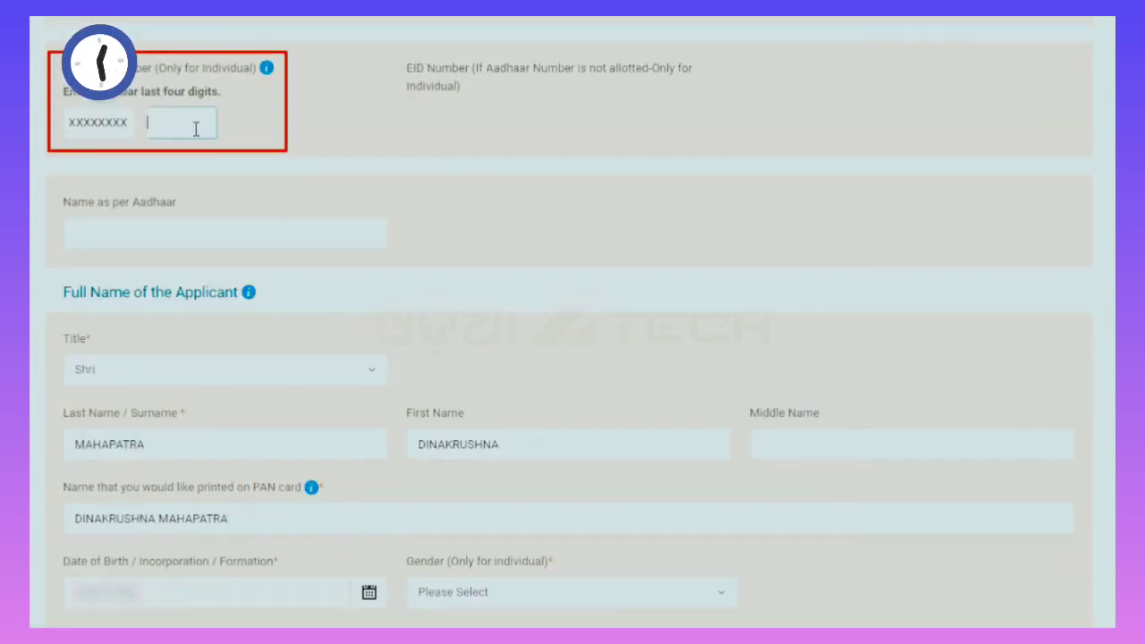
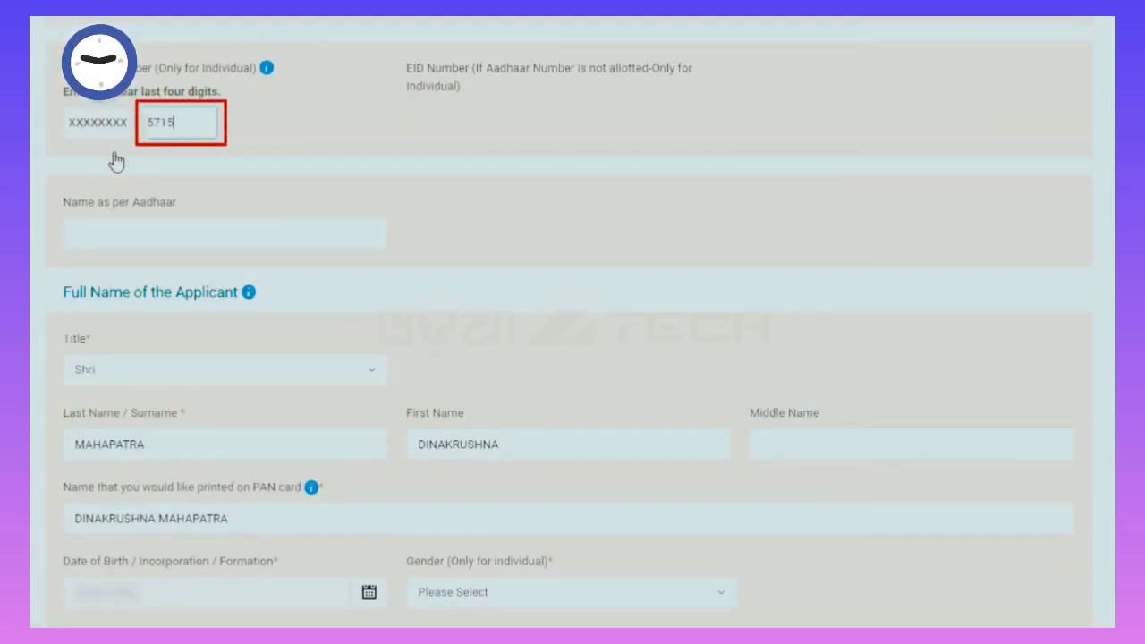
left_click(99, 236)
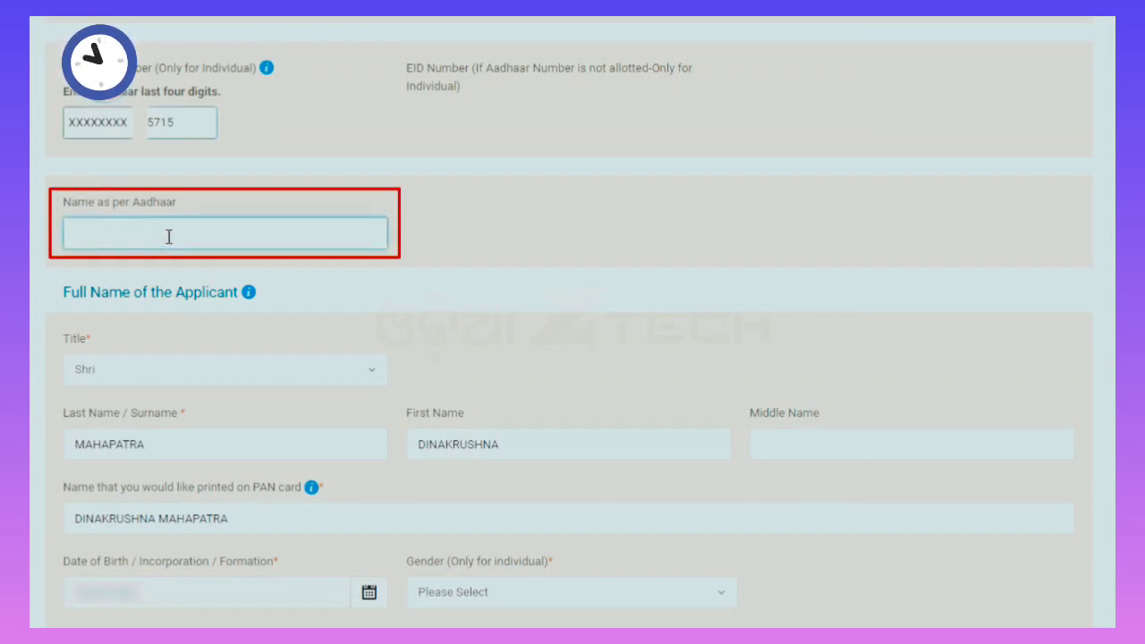
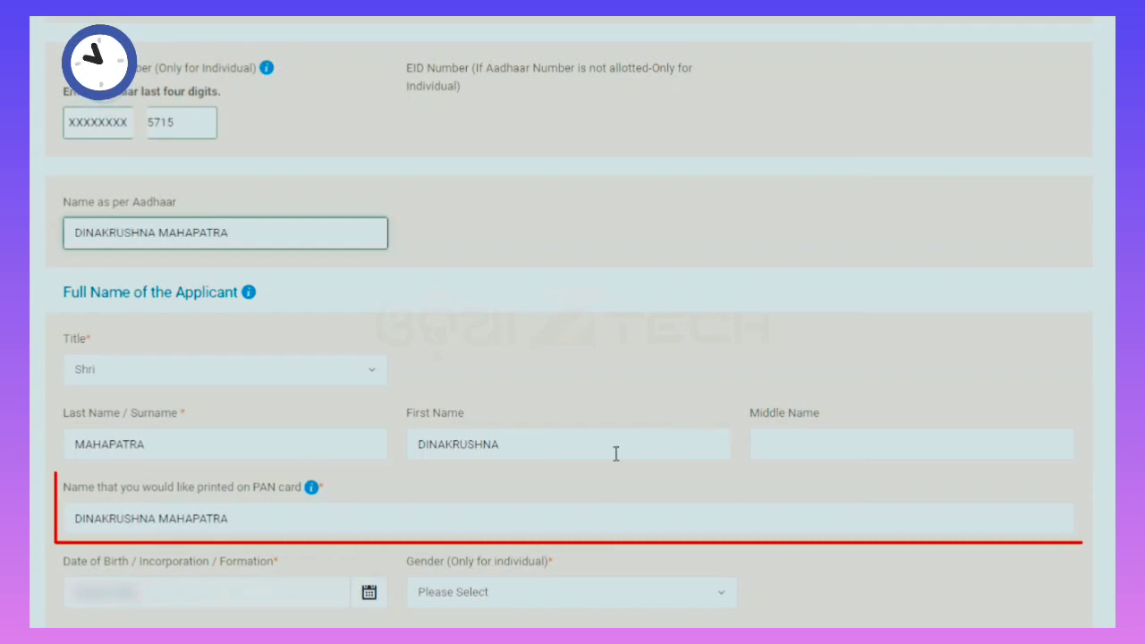
left_click(471, 600)
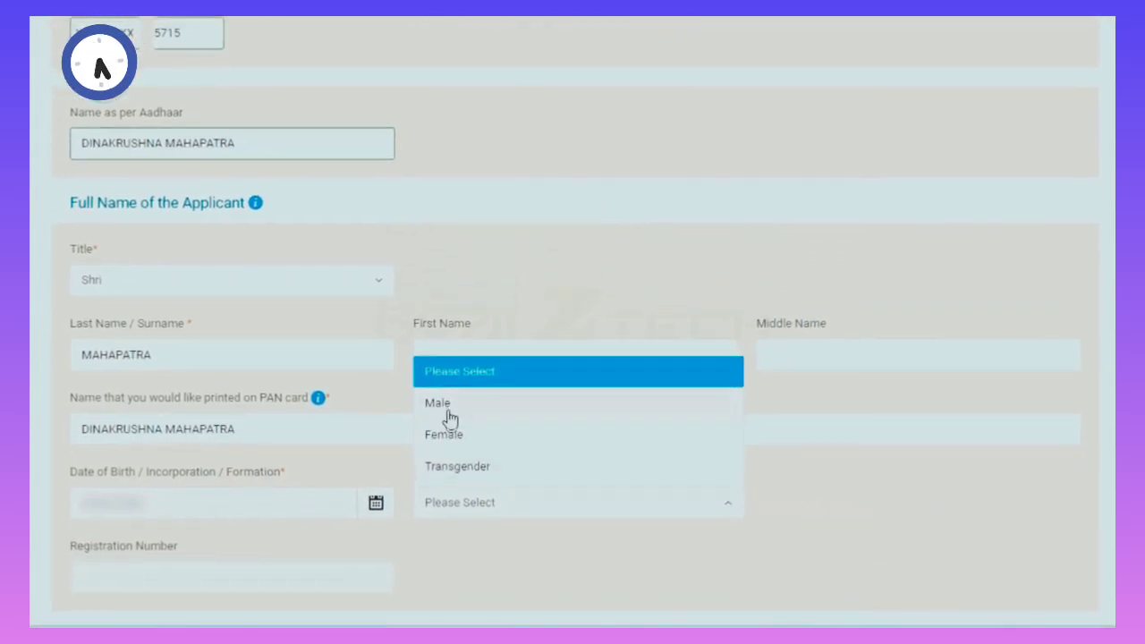
left_click(445, 492)
Answer No to both 'known by any other name' and the single-parent question.
scroll(573, 322, "down", 7)
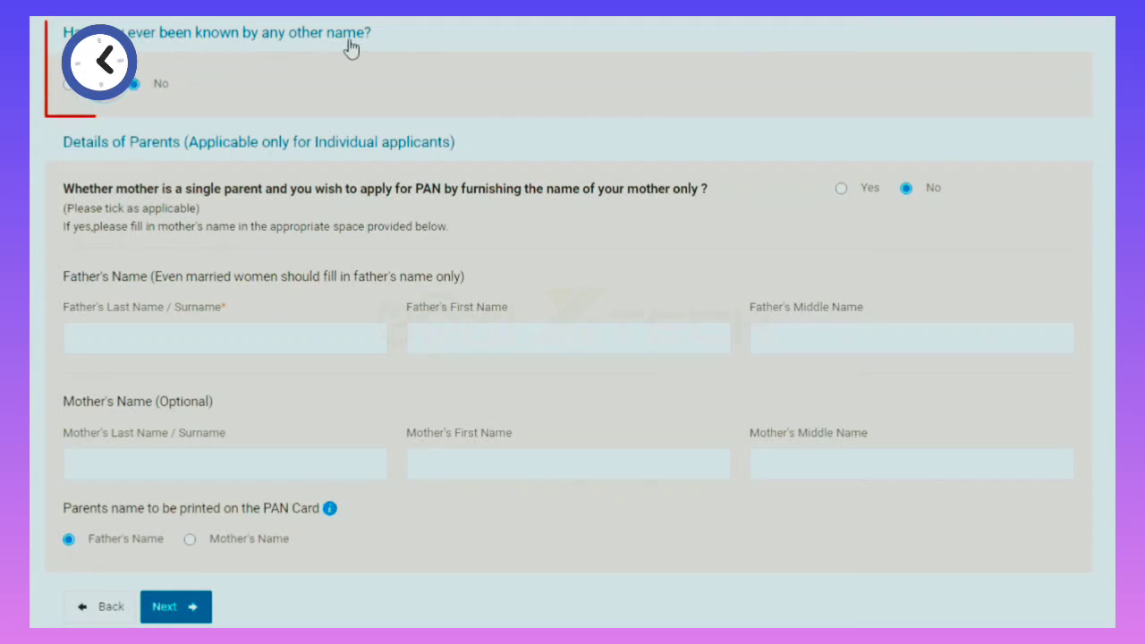
left_click(69, 85)
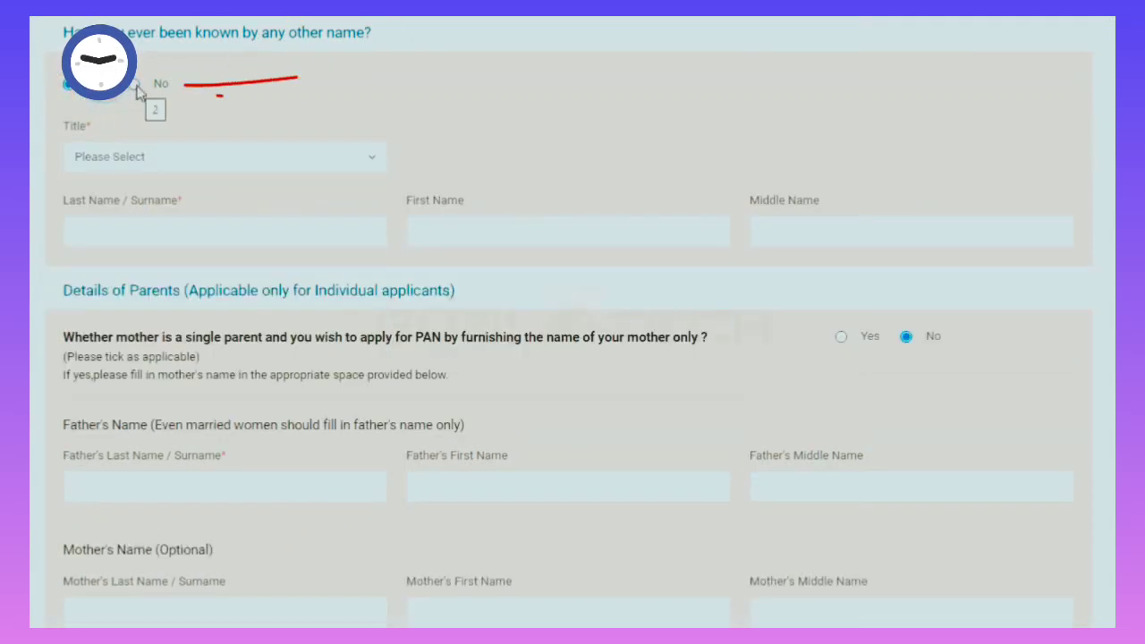
left_click(135, 84)
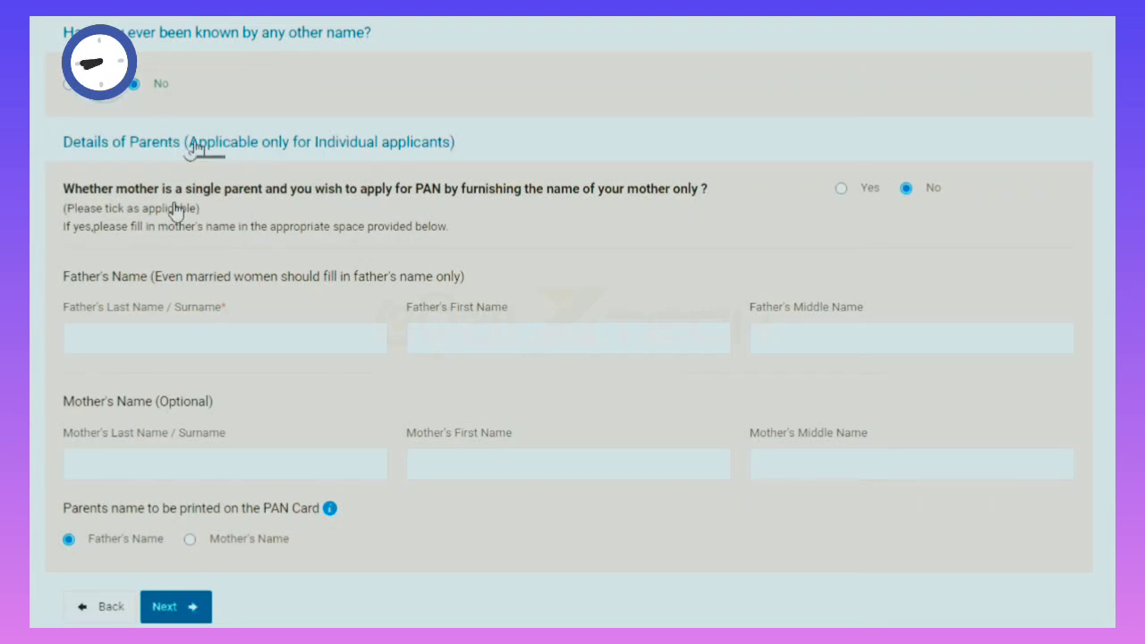
left_click(841, 188)
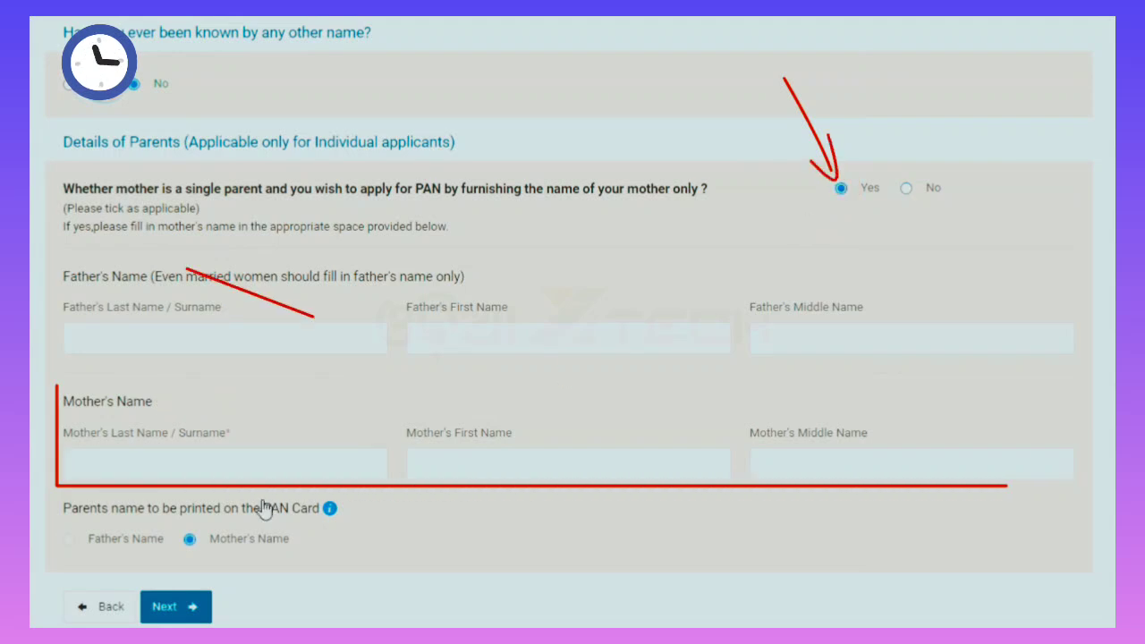
left_click(906, 189)
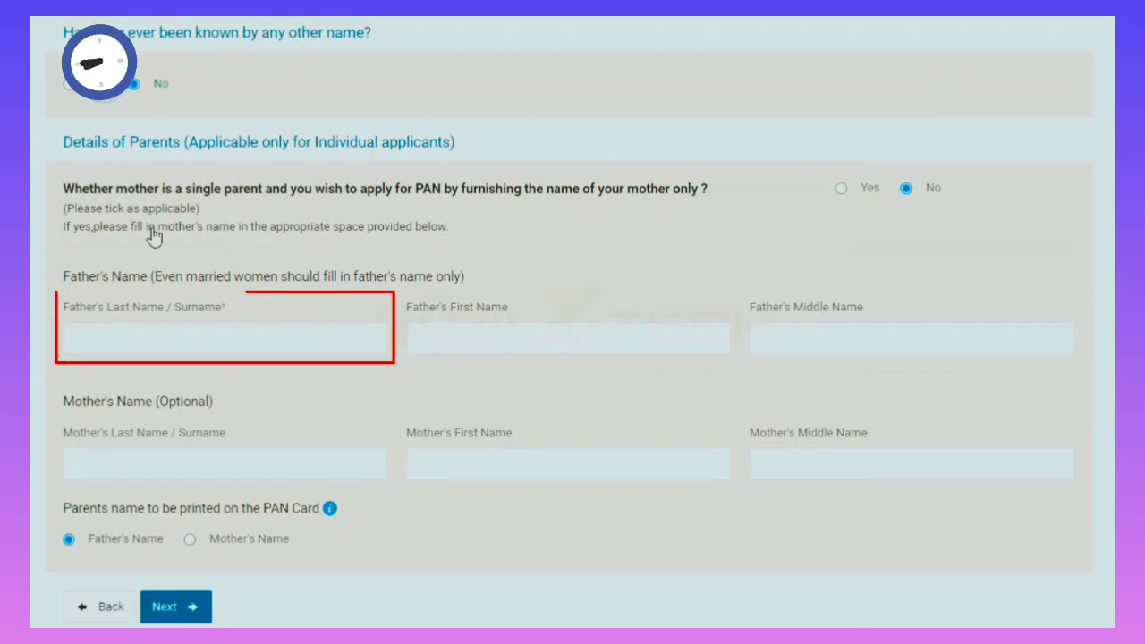
Enter the father's last, first and middle names and keep Father's Name for printing.
left_click(197, 345)
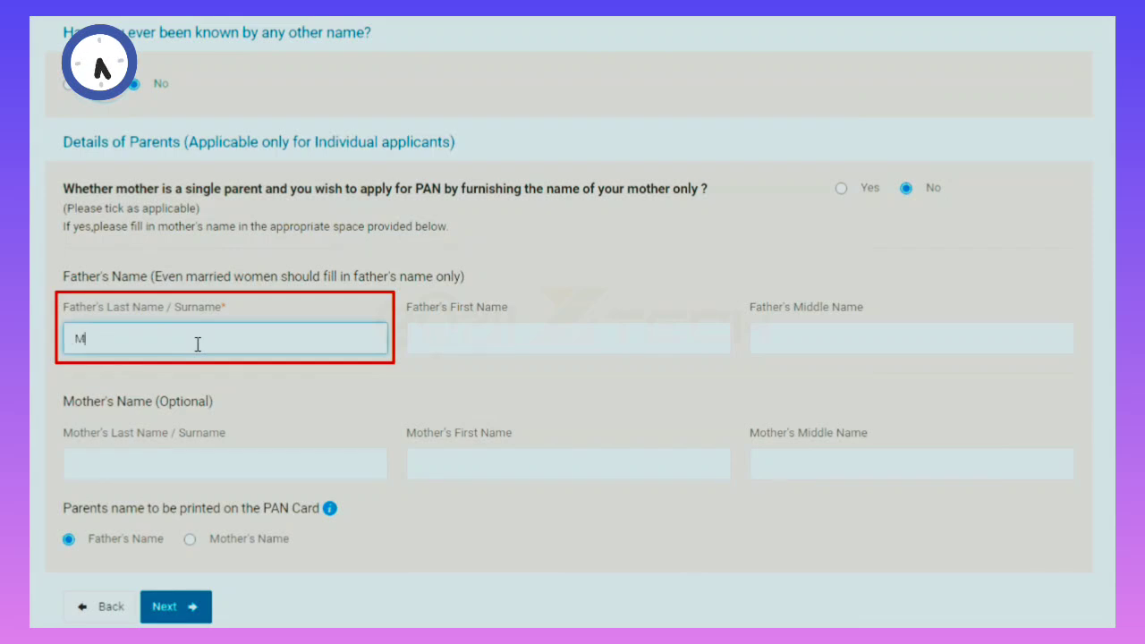
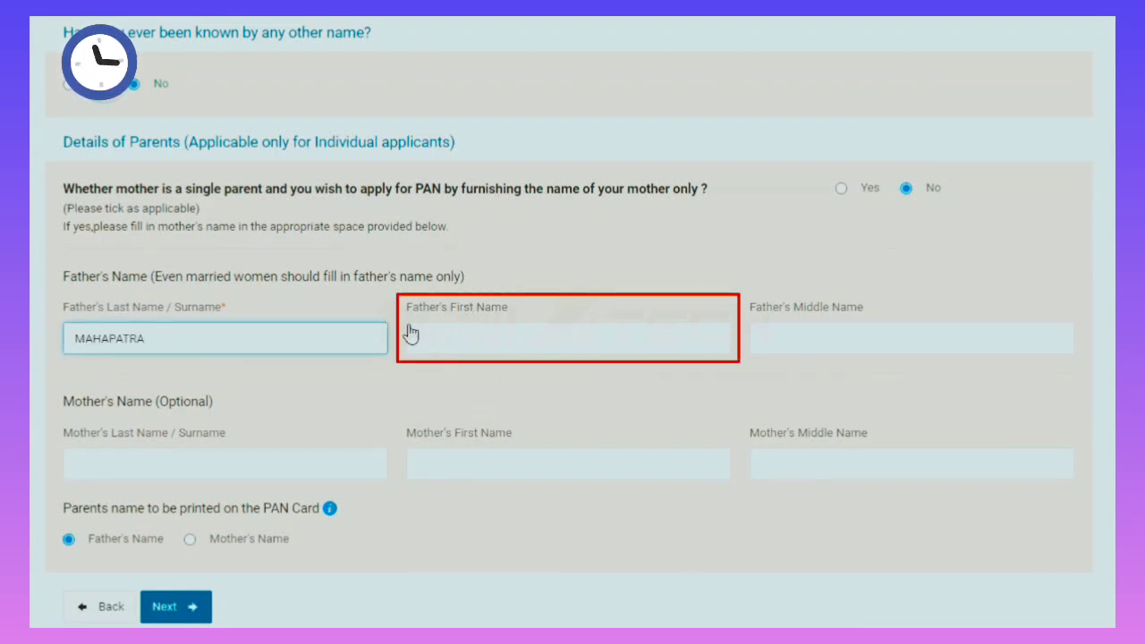
left_click(471, 341)
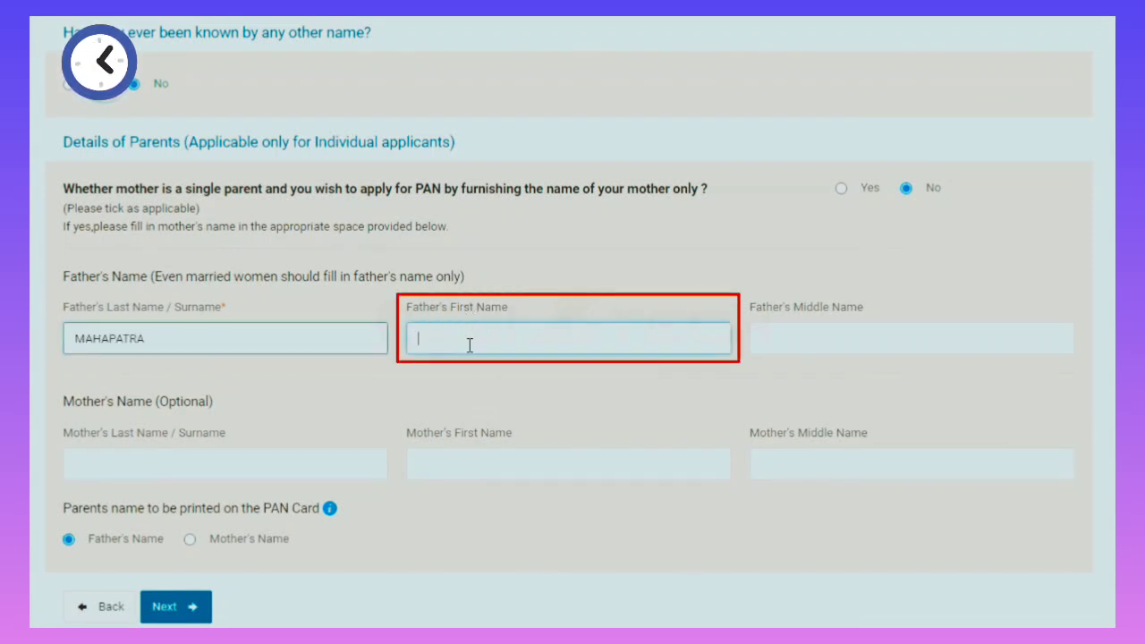
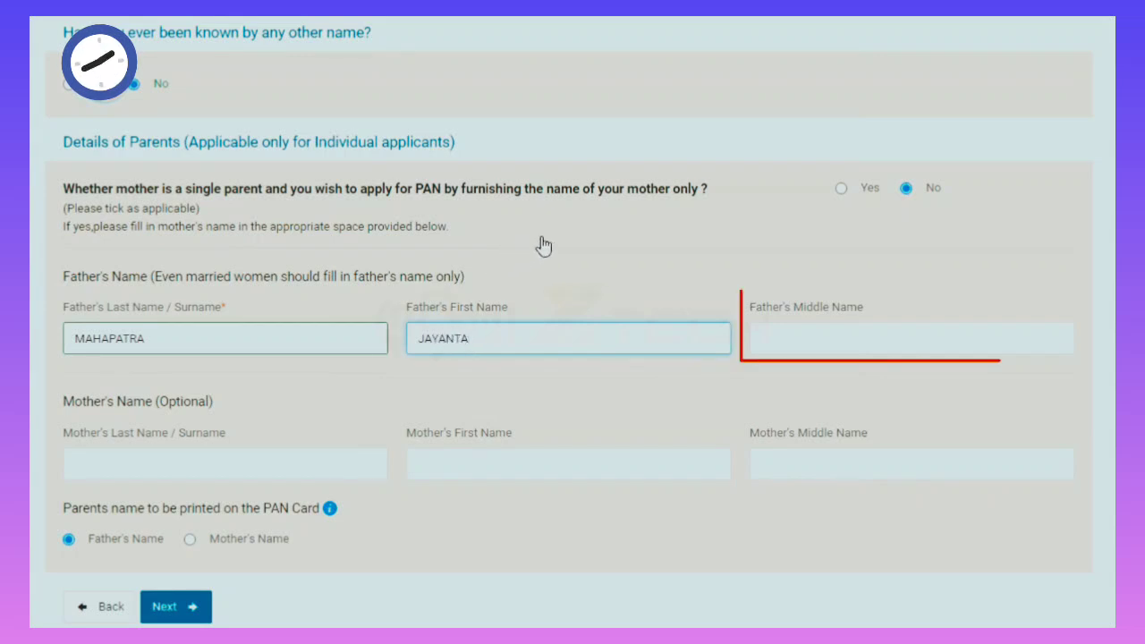
left_click(851, 335)
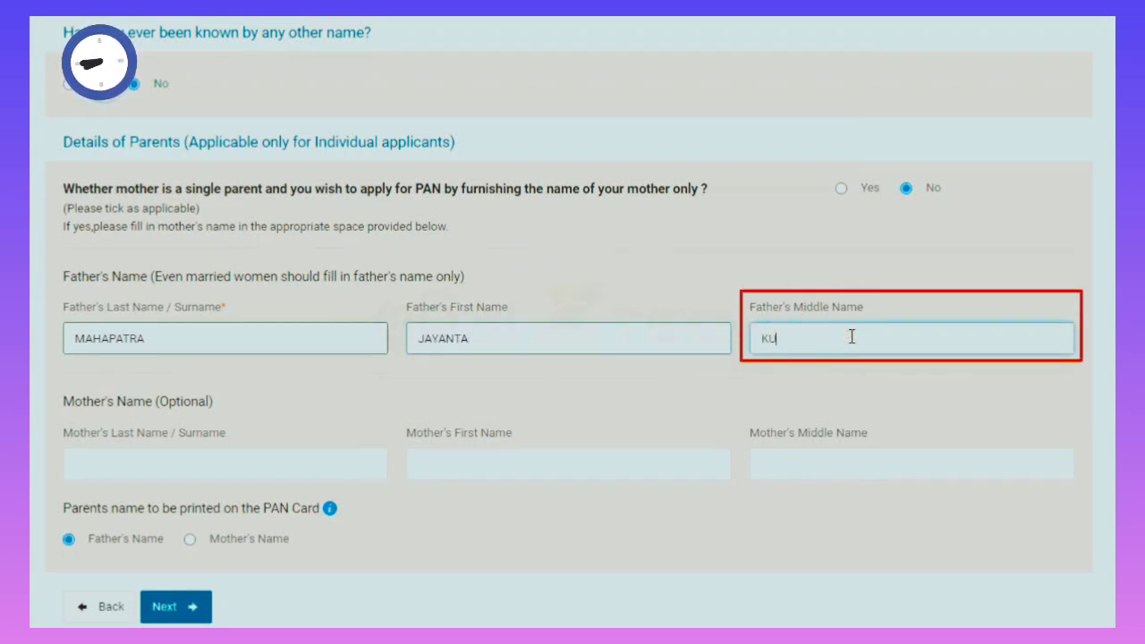
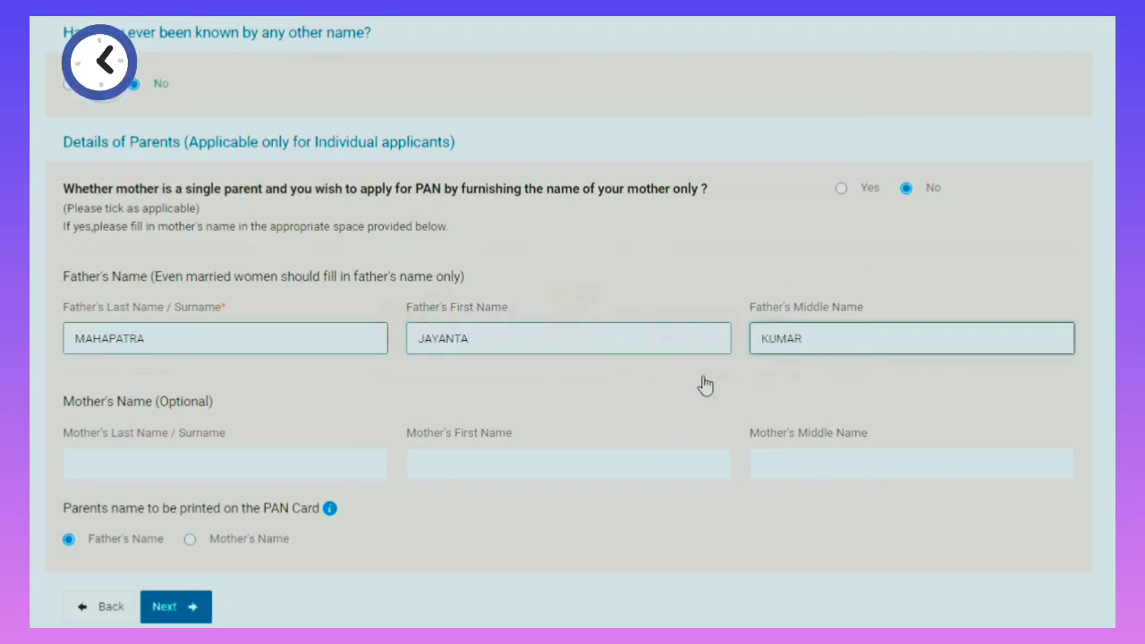
left_click(86, 471)
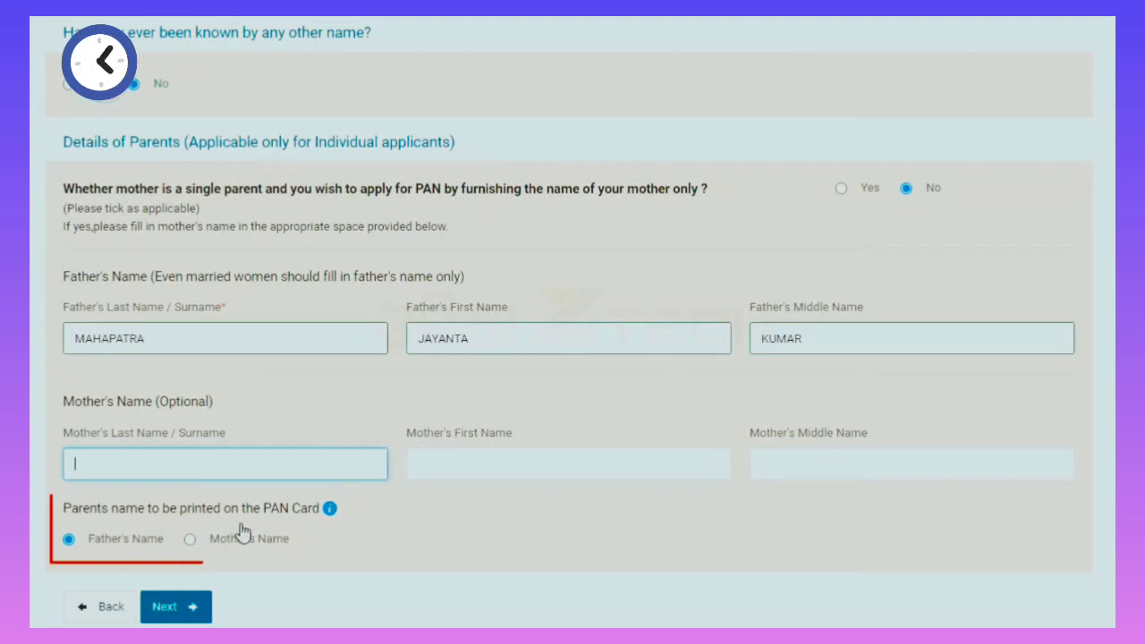
mouse_move(328, 512)
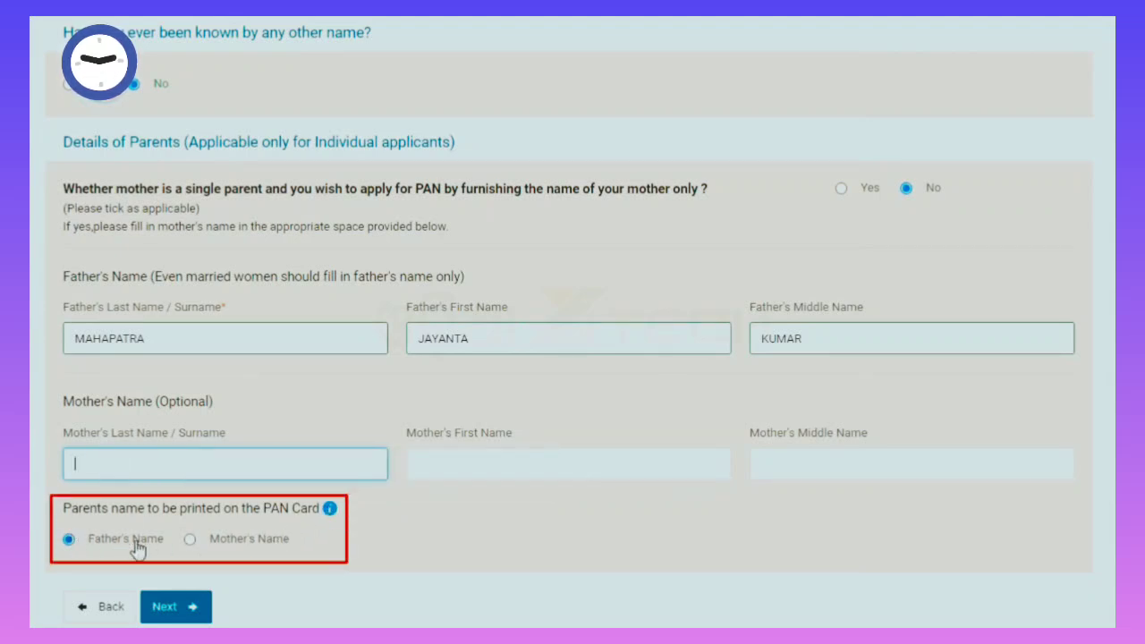
left_click(99, 546)
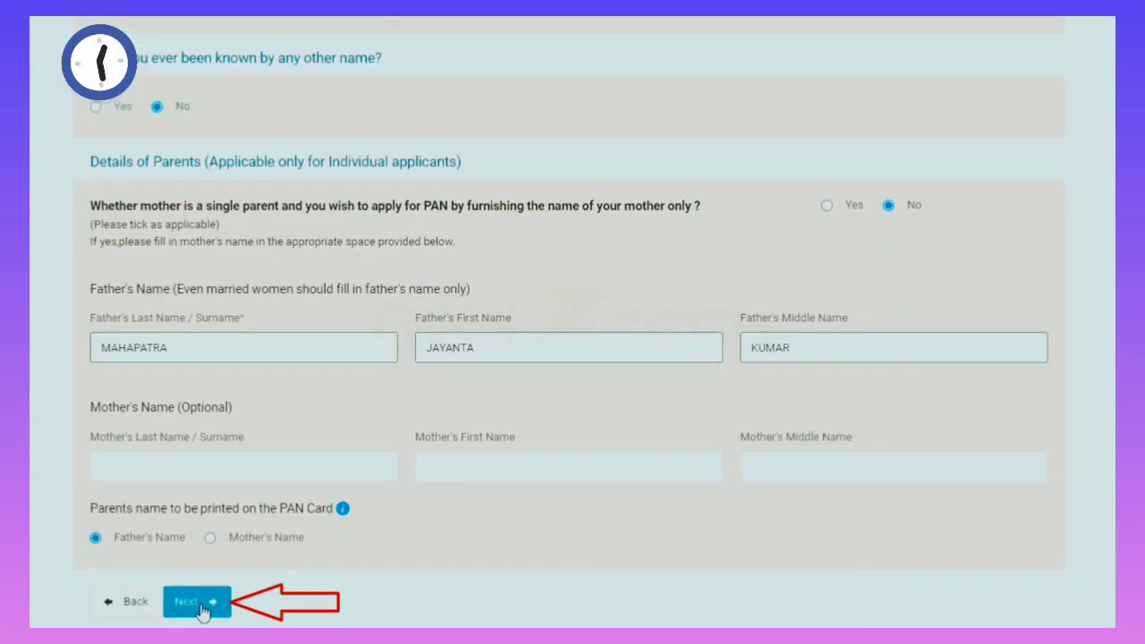
On the contact details step, mark No income as the income source and Residence for communication.
left_click(200, 606)
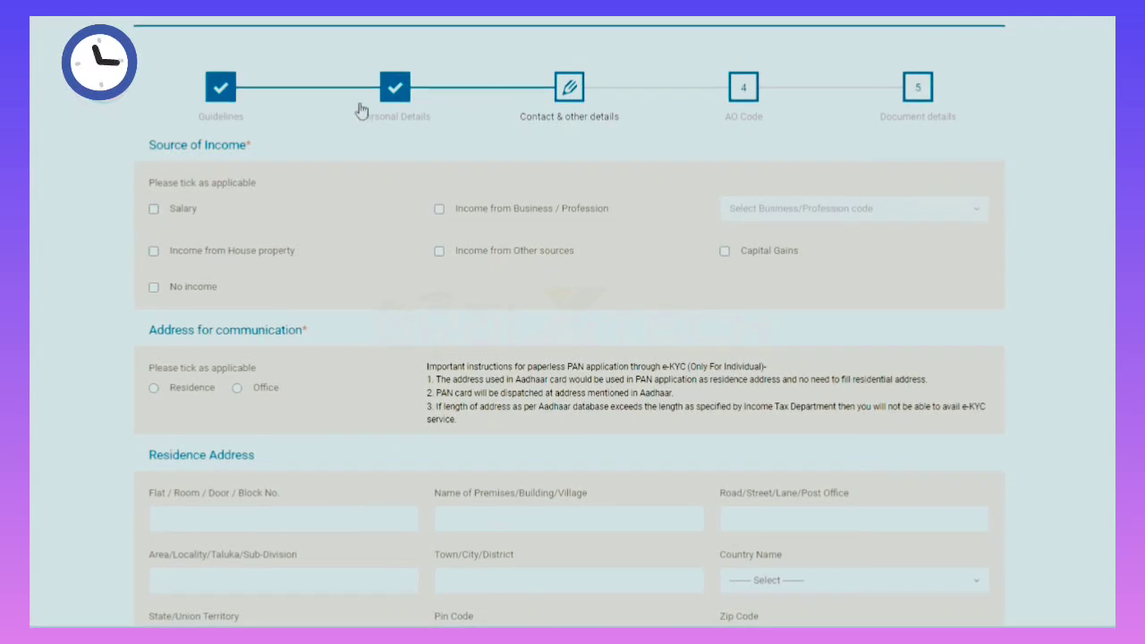
scroll(368, 424, "down", 5)
scroll(368, 423, "up", 6)
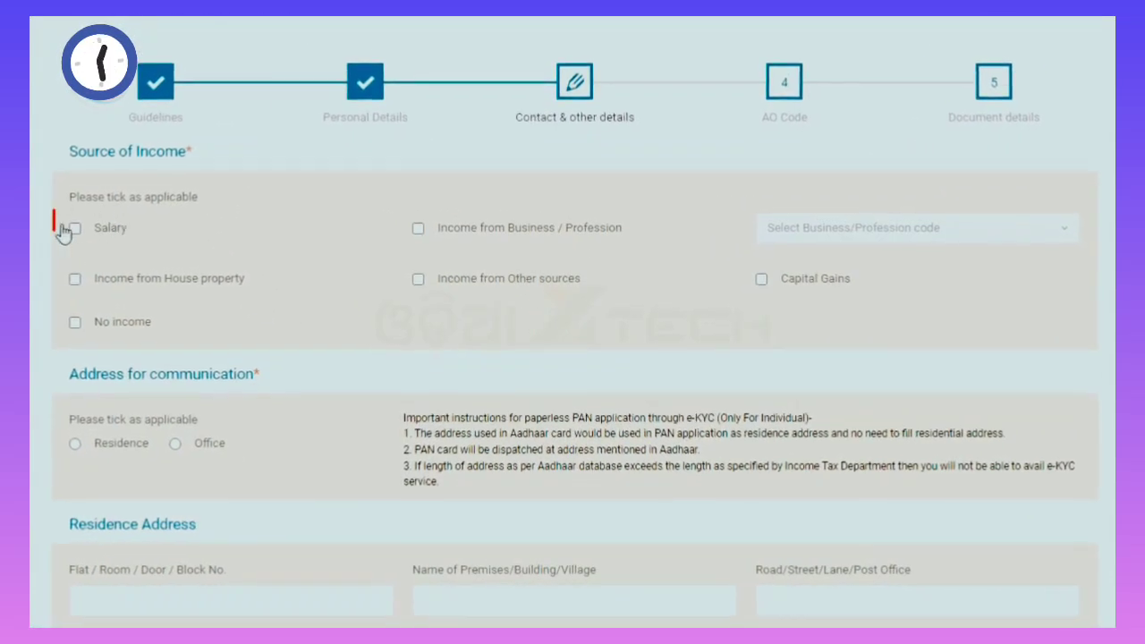
left_click(74, 229)
left_click(418, 229)
left_click(859, 229)
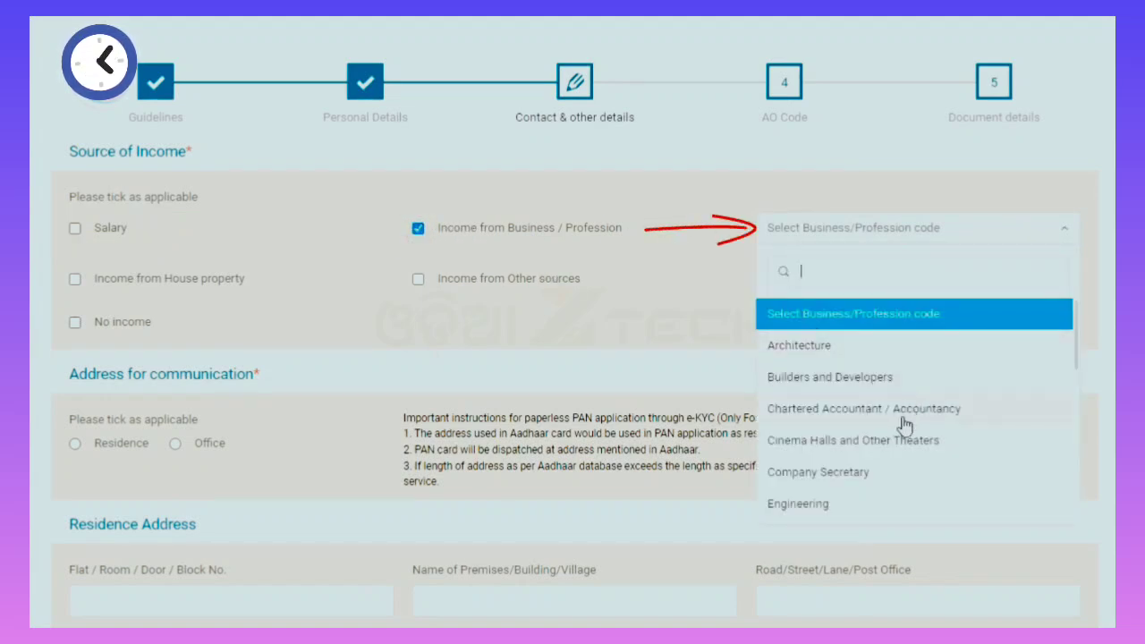
scroll(902, 420, "down", 1)
scroll(898, 440, "down", 4)
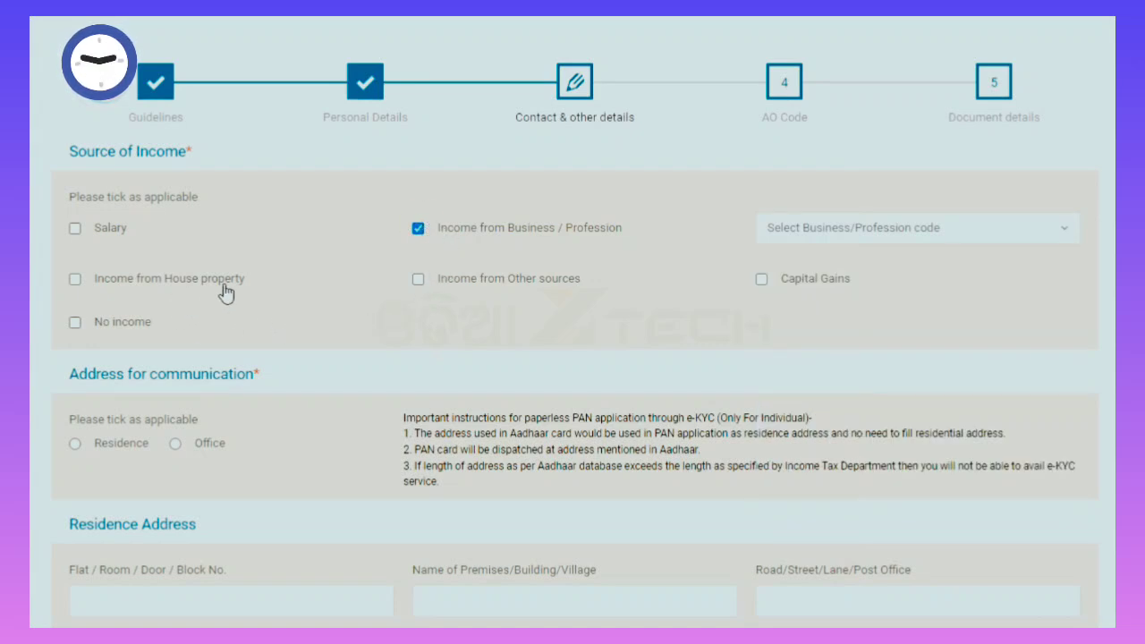
left_click(419, 228)
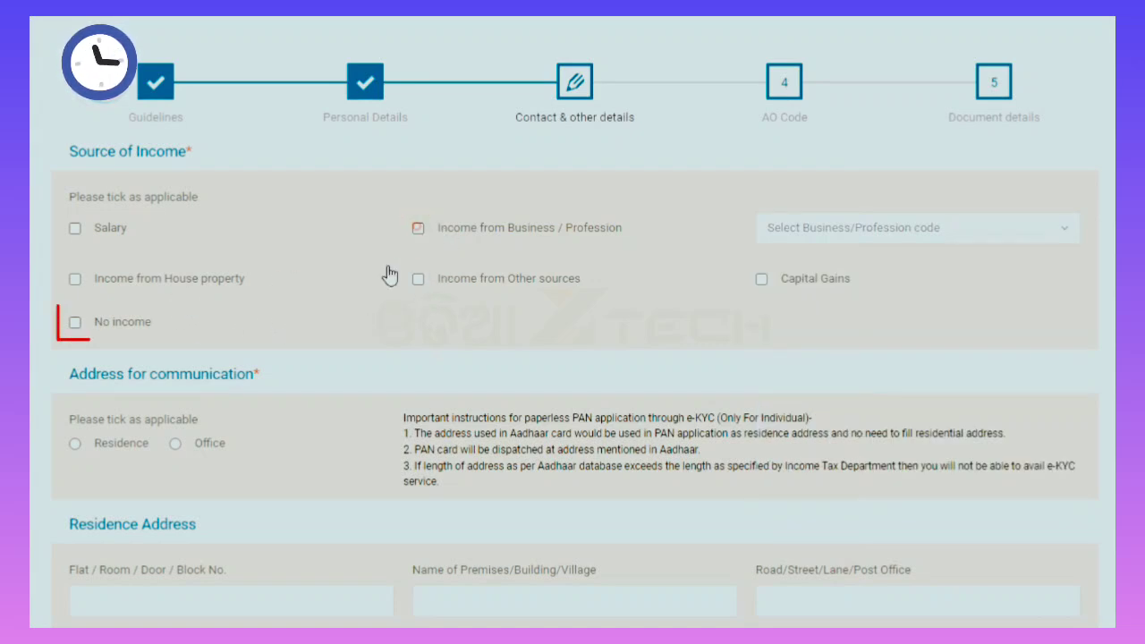
left_click(75, 324)
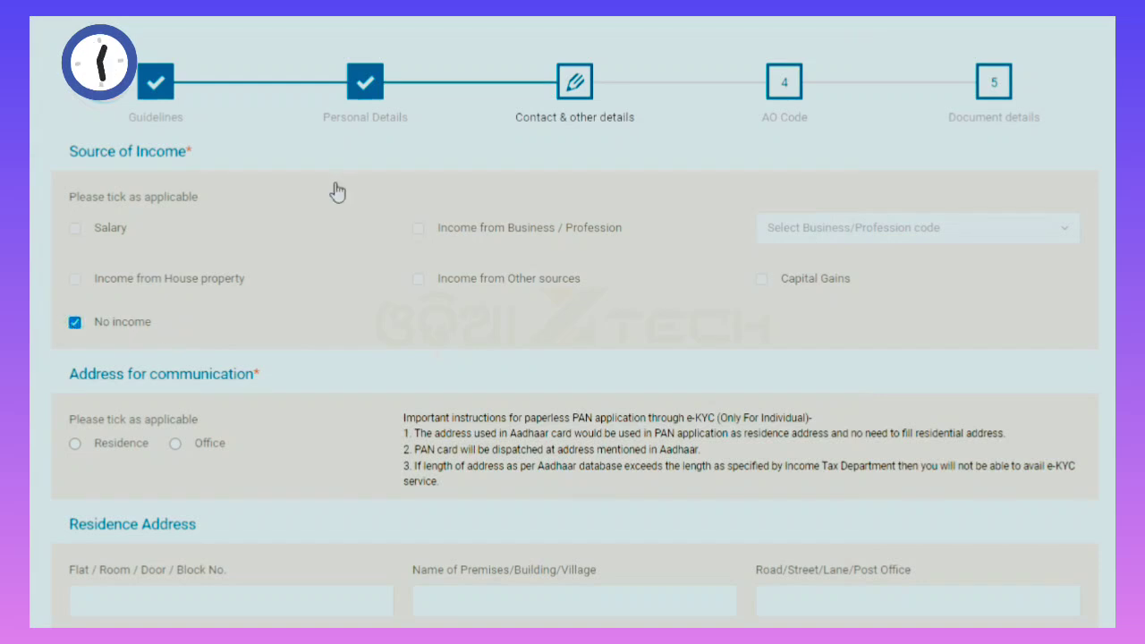
scroll(331, 215, "down", 2)
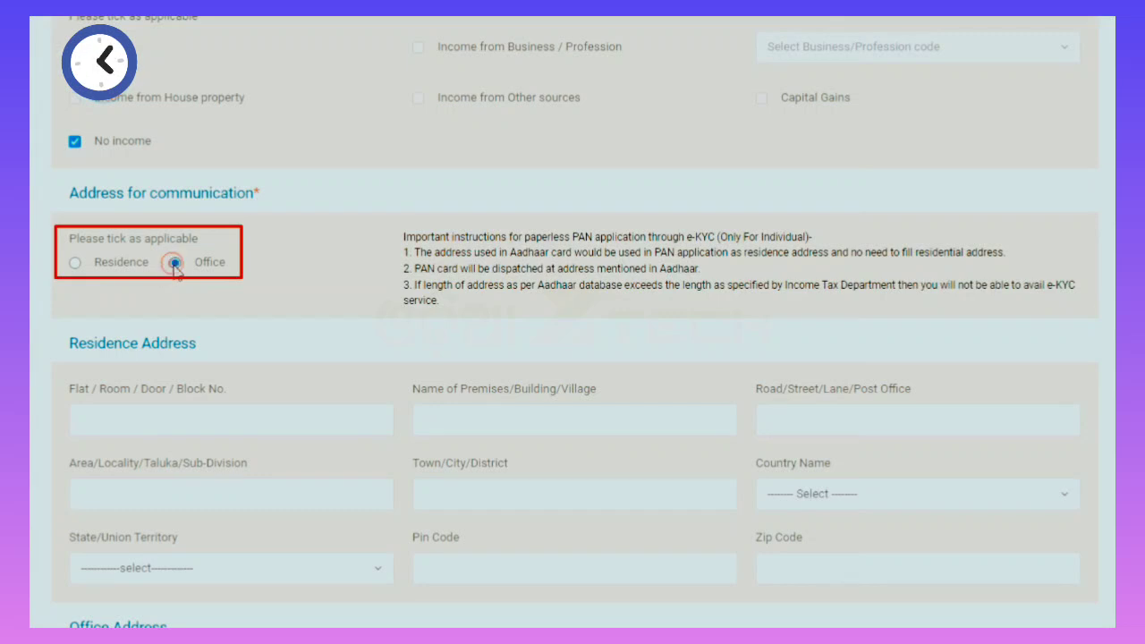
left_click(76, 264)
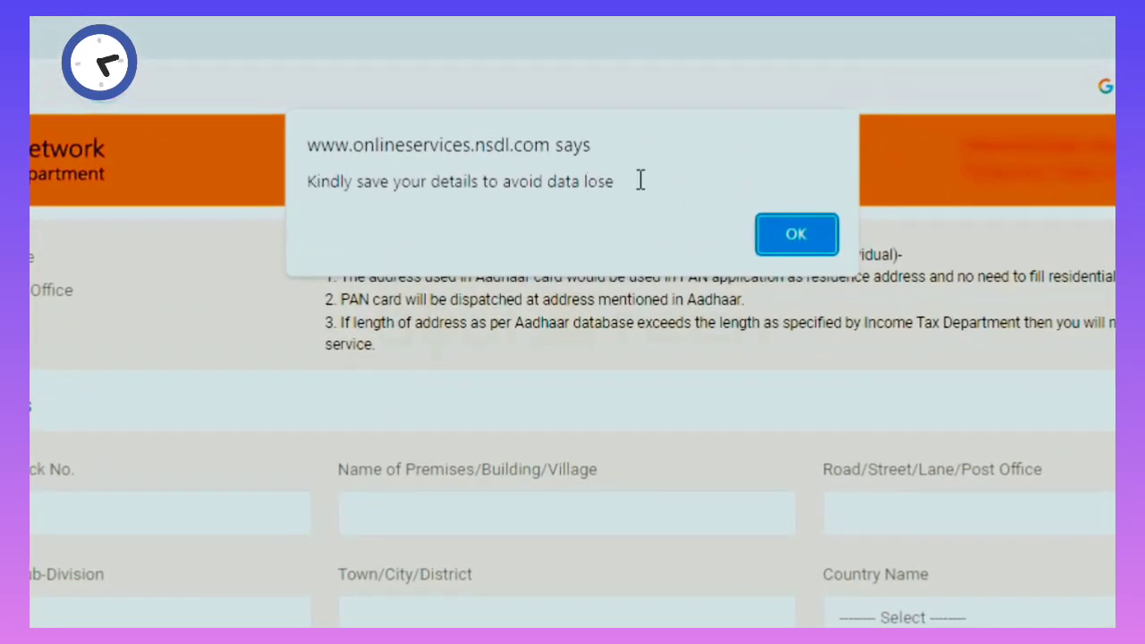
Dismiss the 'Kindly save your details' alert and save the application with Save Draft.
left_click(796, 235)
scroll(796, 234, "up", 6)
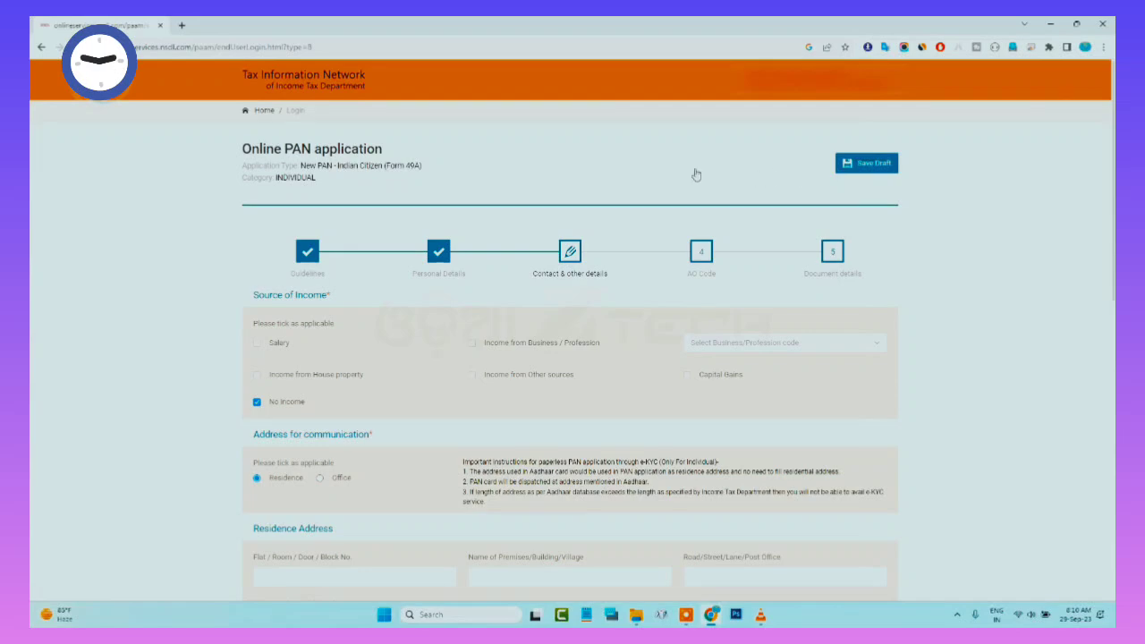
scroll(943, 326, "down", 5)
scroll(939, 327, "up", 6)
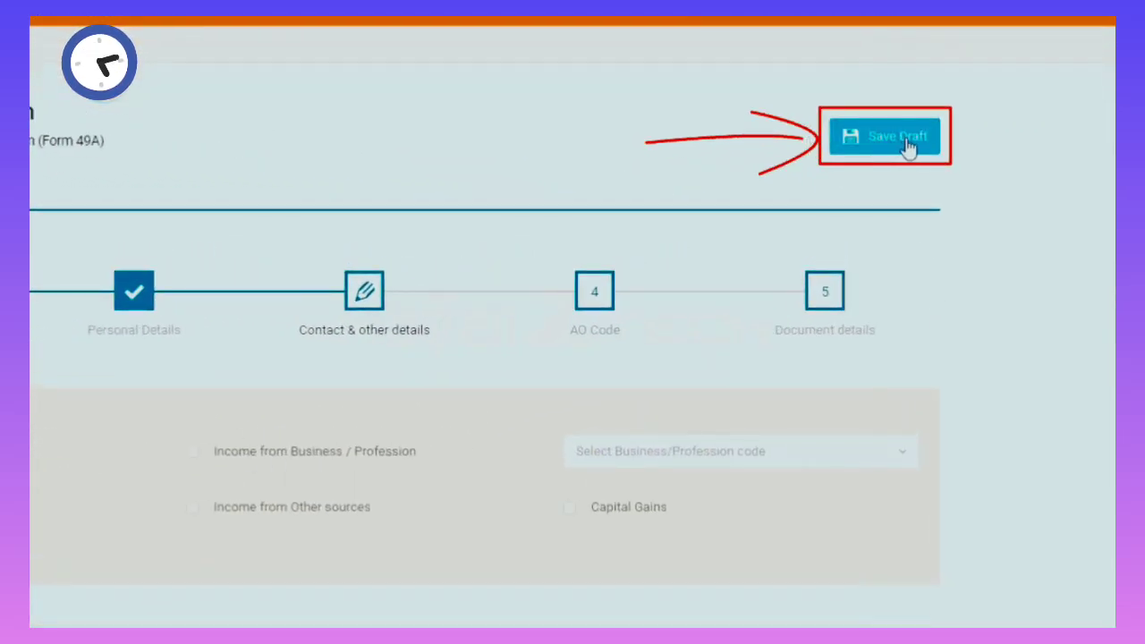
left_click(905, 143)
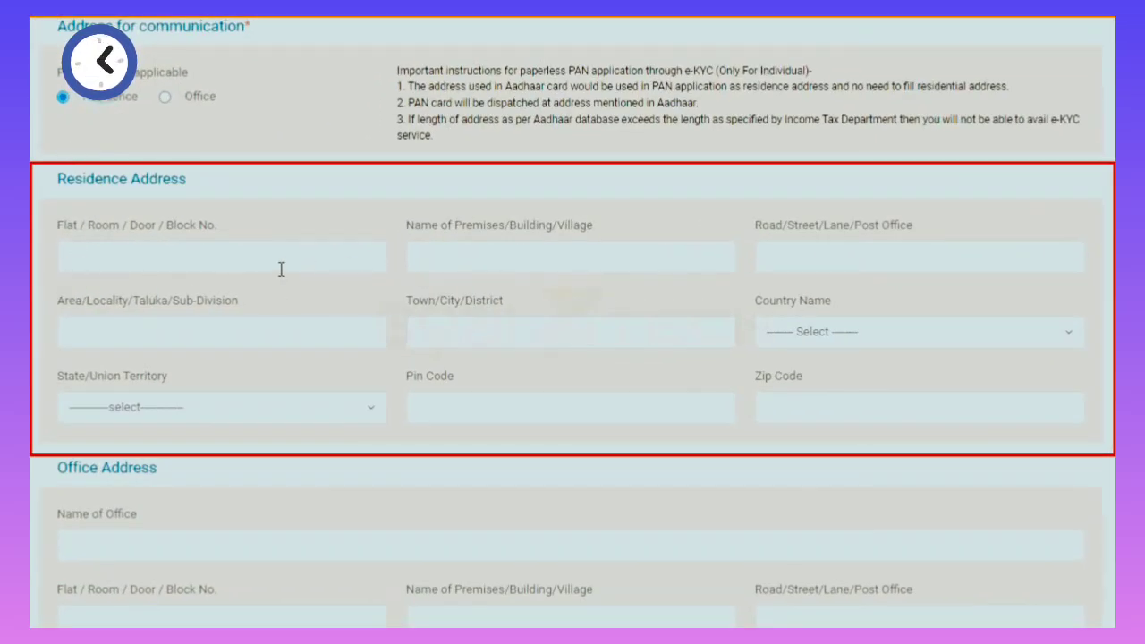
Fill in the residence address lines: flat/door, premises, road, area and town/city.
left_click(129, 254)
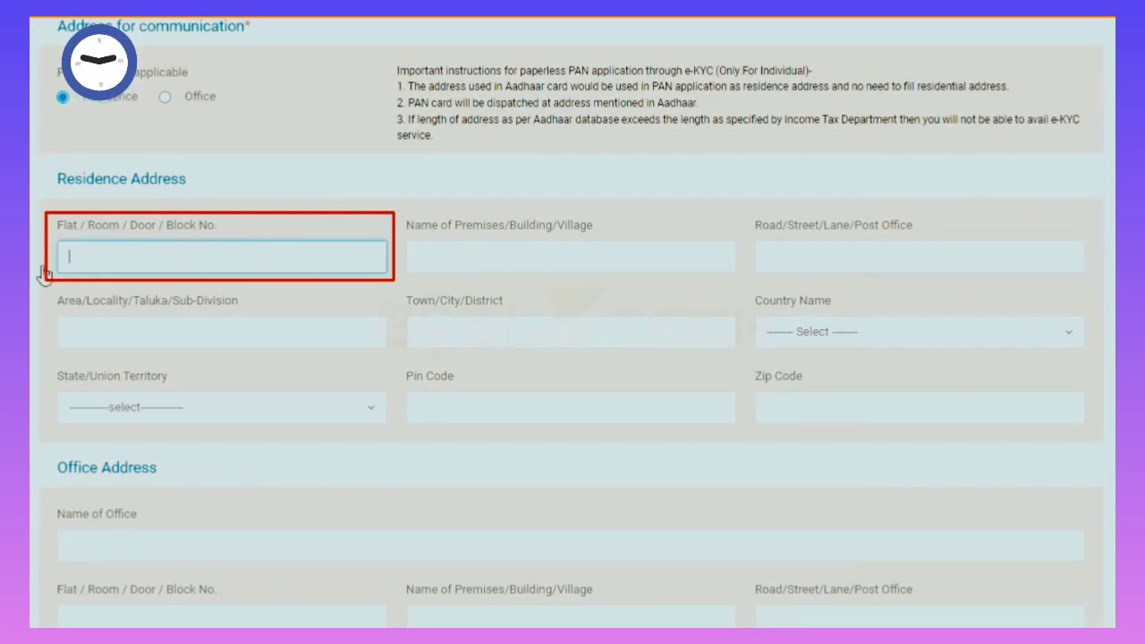
key("Tab")
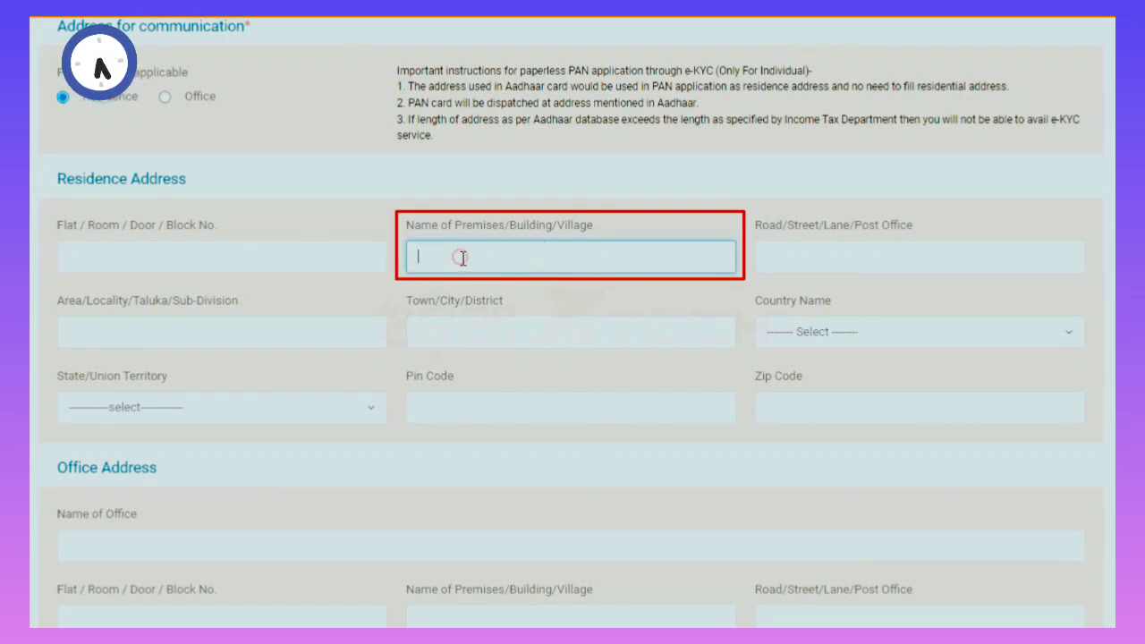
left_click(794, 251)
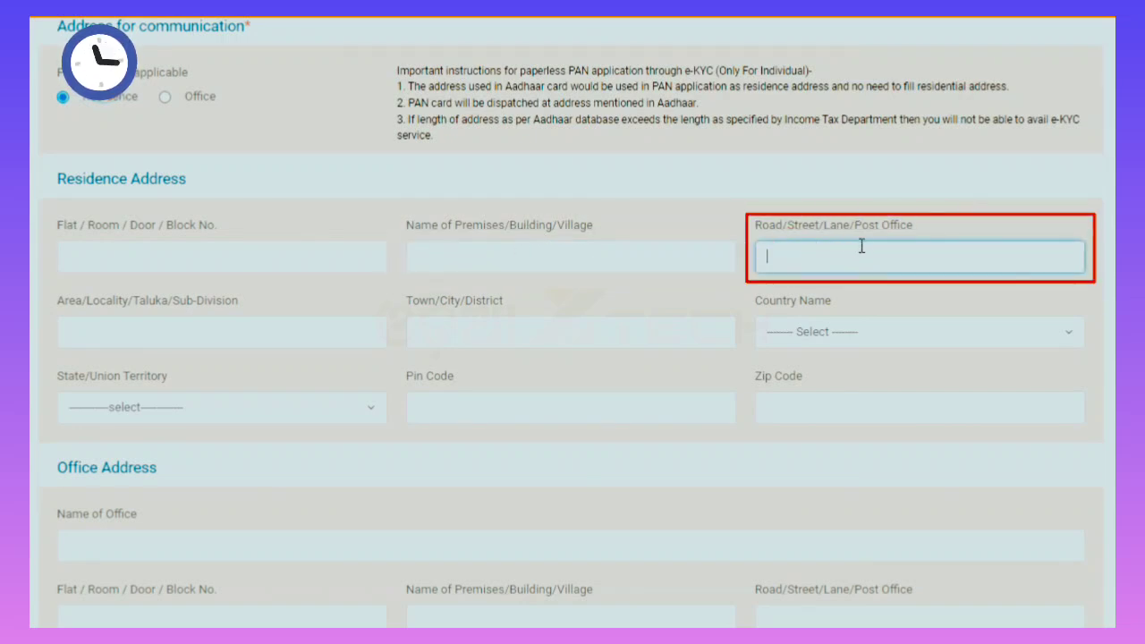
left_click(59, 322)
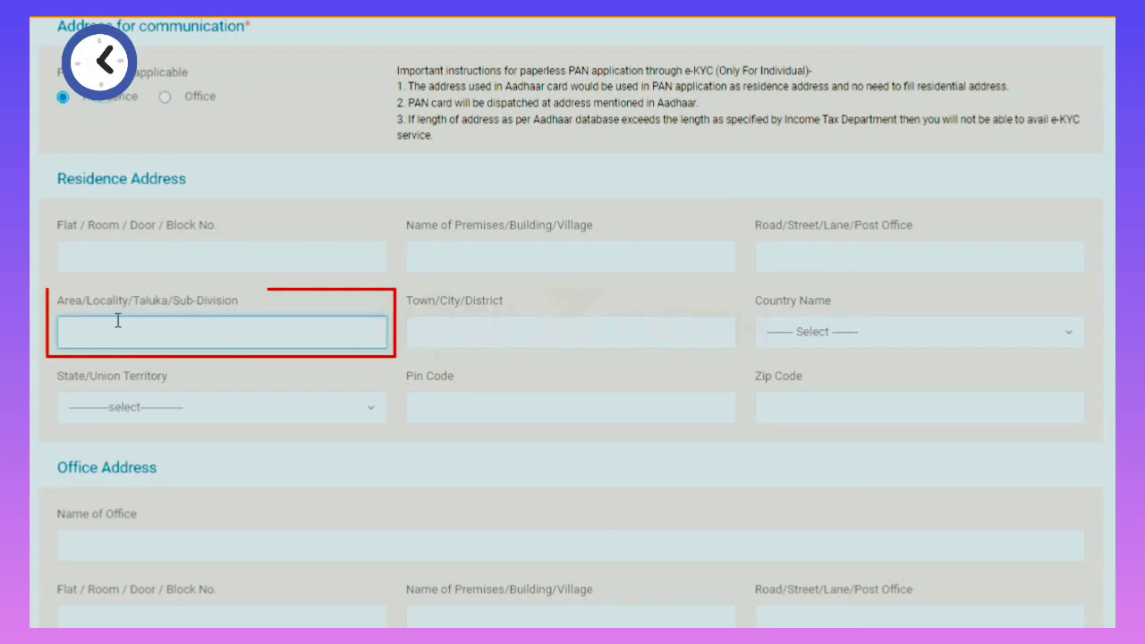
key("Tab")
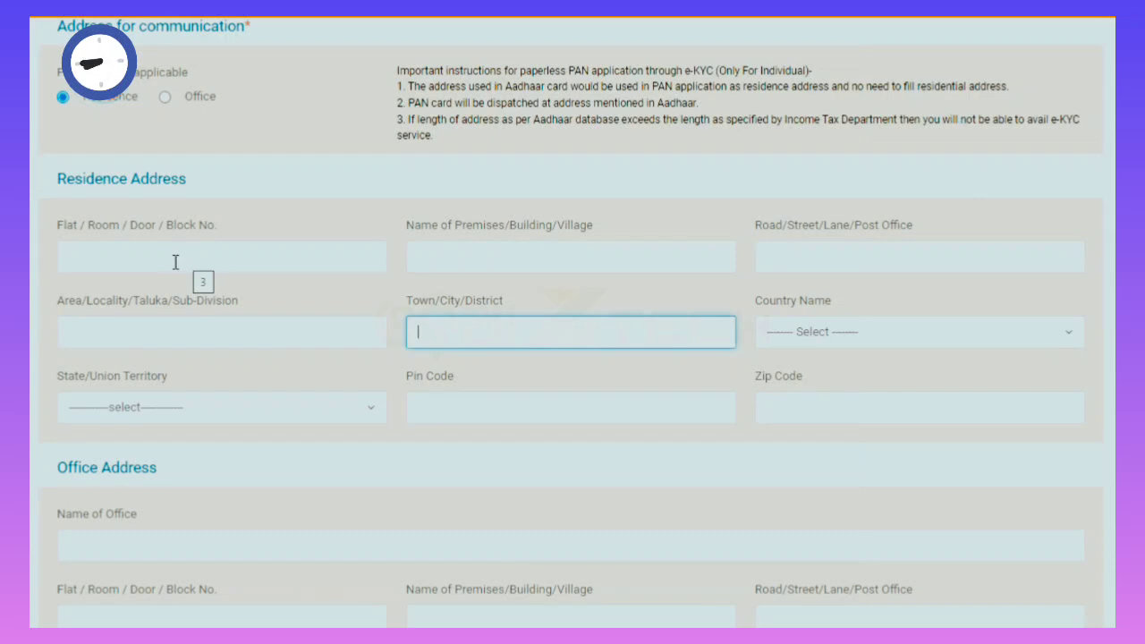
left_click(142, 259)
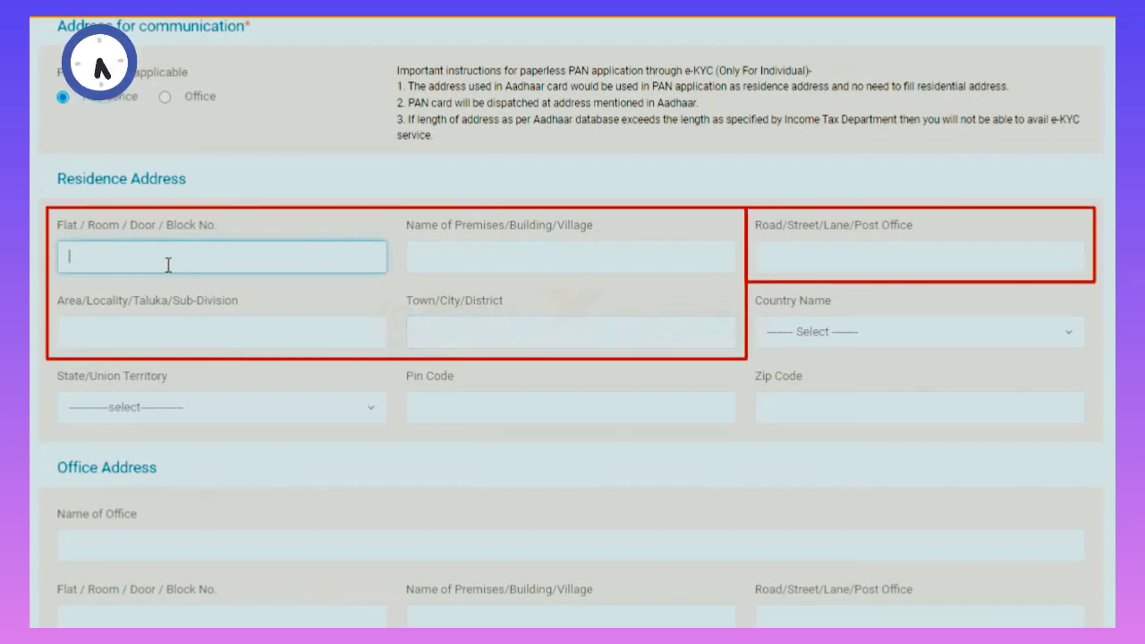
Set the residence country to INDIA, the state to ODISHA, and enter the pin code.
left_click(869, 334)
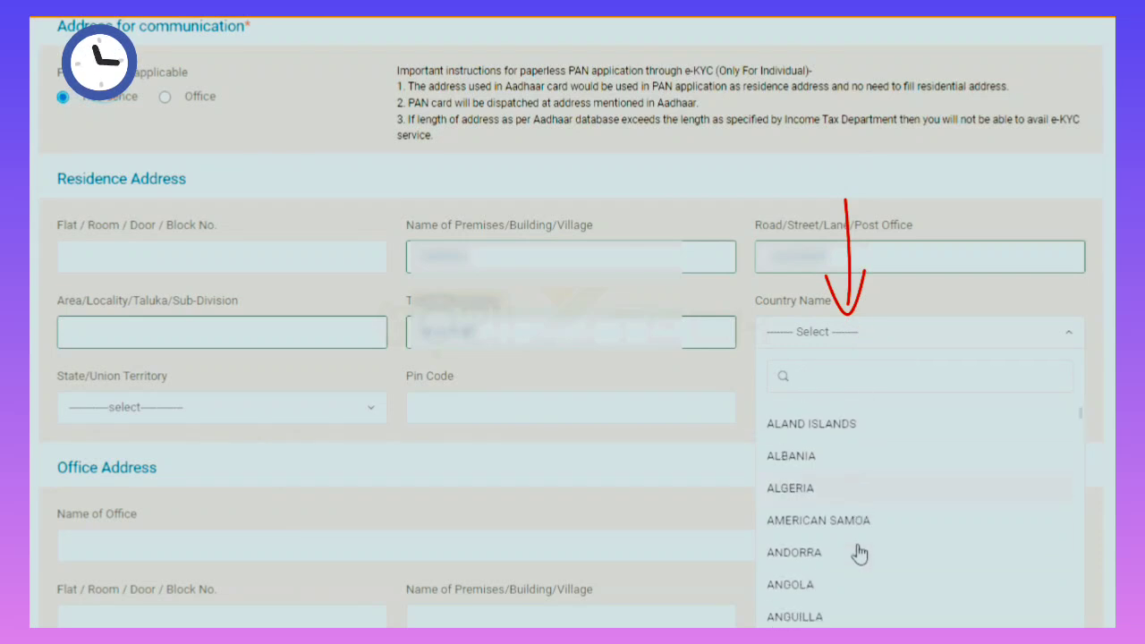
scroll(853, 554, "down", 10)
left_click(793, 603)
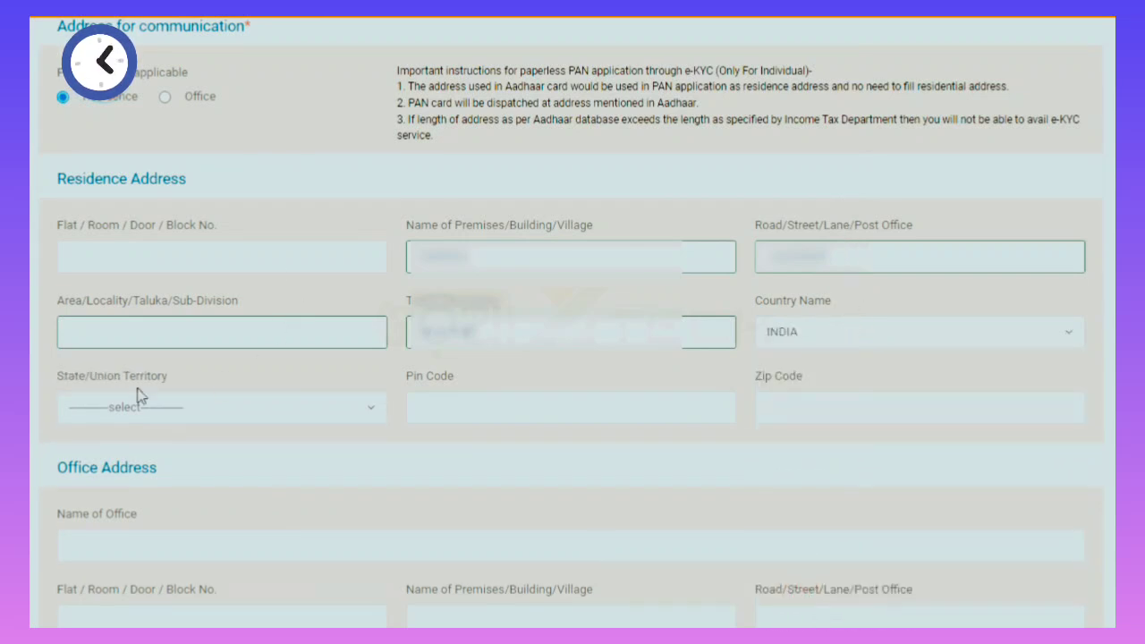
left_click(209, 419)
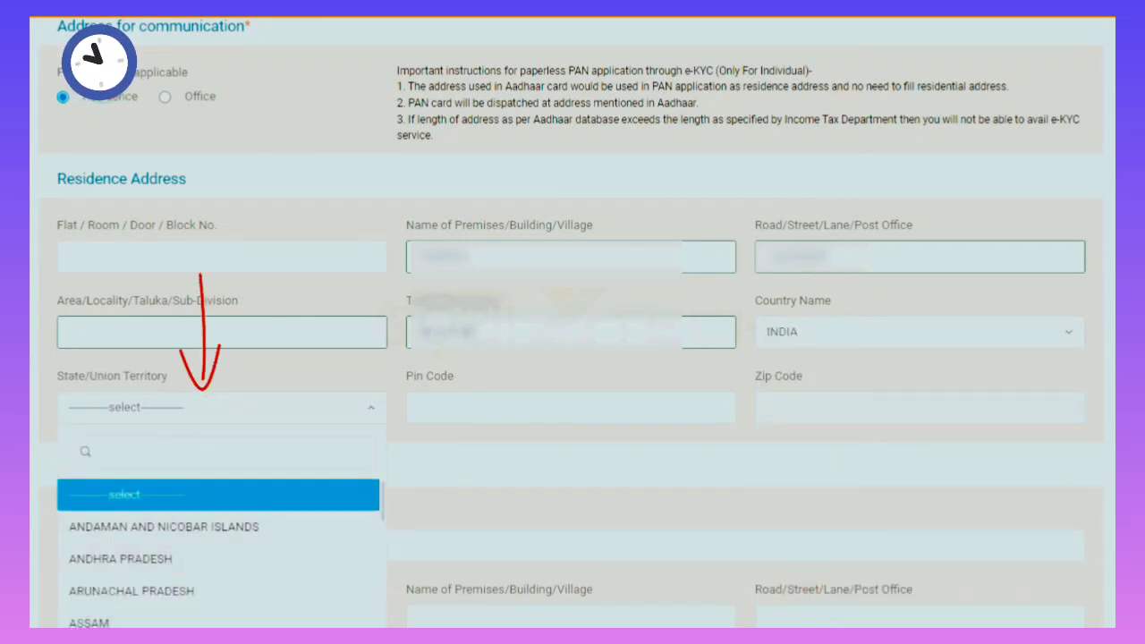
scroll(149, 588, "down", 8)
left_click(105, 540)
left_click(411, 410)
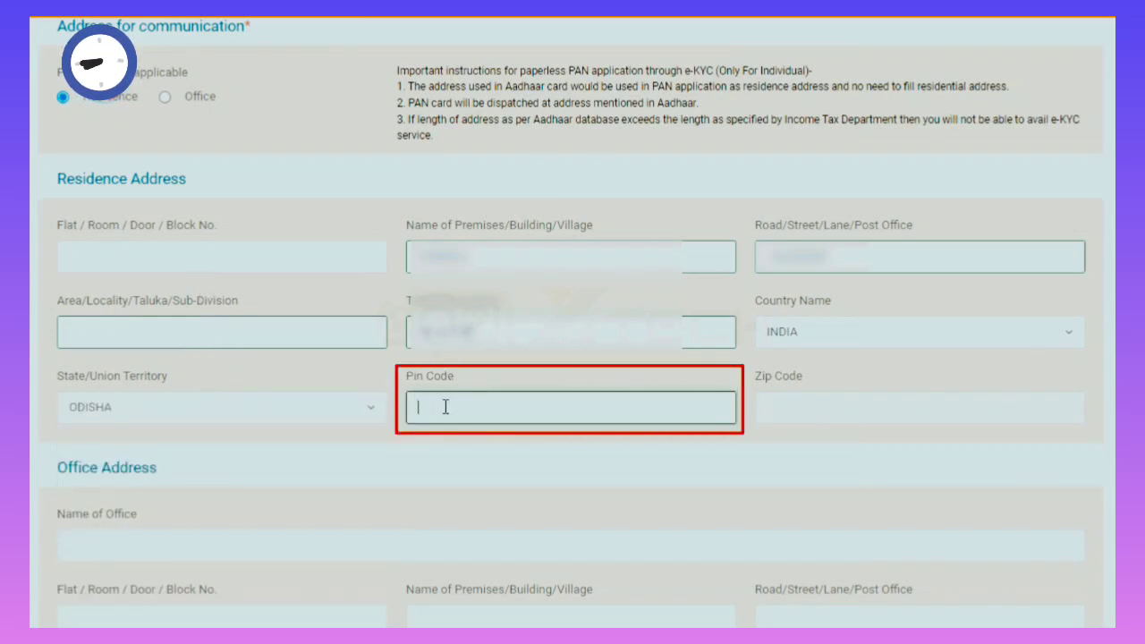
type("75")
type("6")
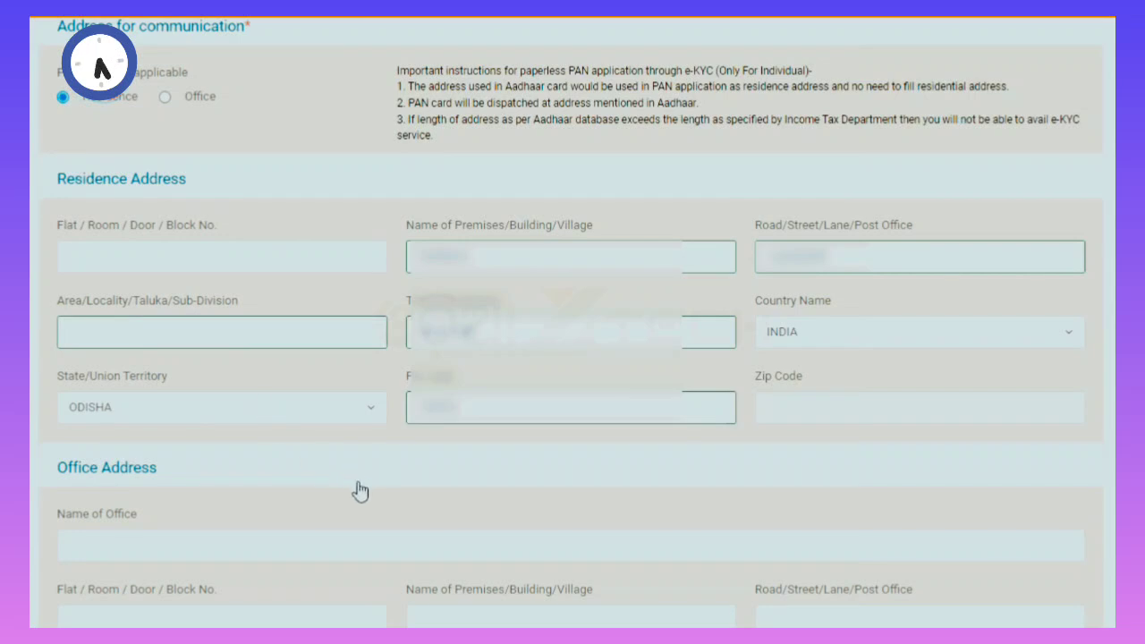
scroll(354, 492, "down", 3)
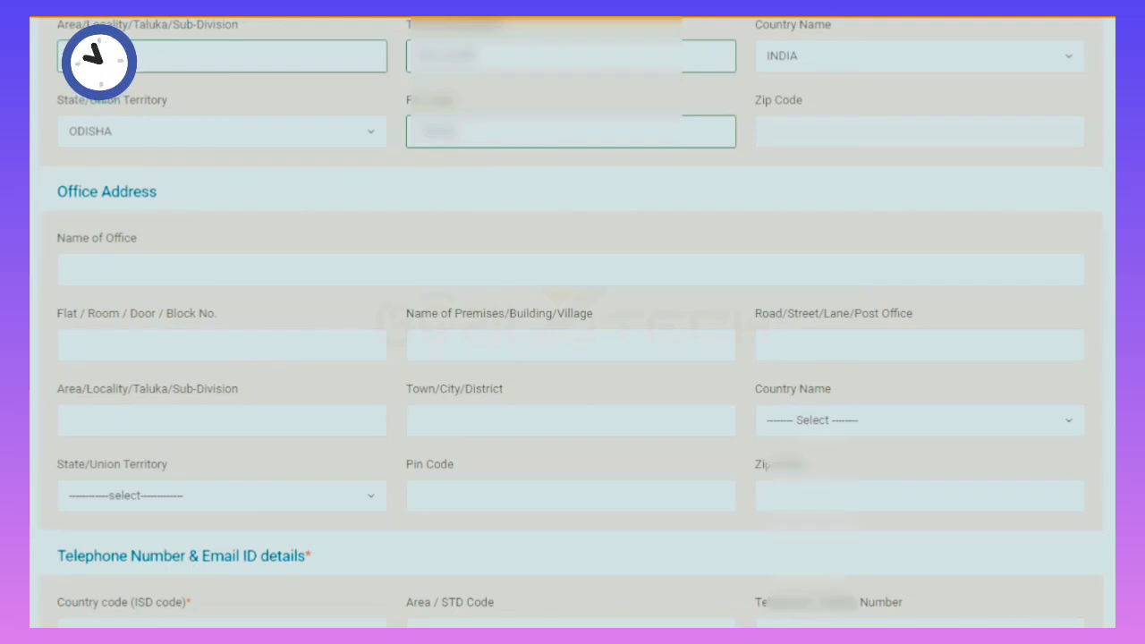
Search 'india' and set the ISD country code to INDIA (91).
scroll(171, 331, "down", 3)
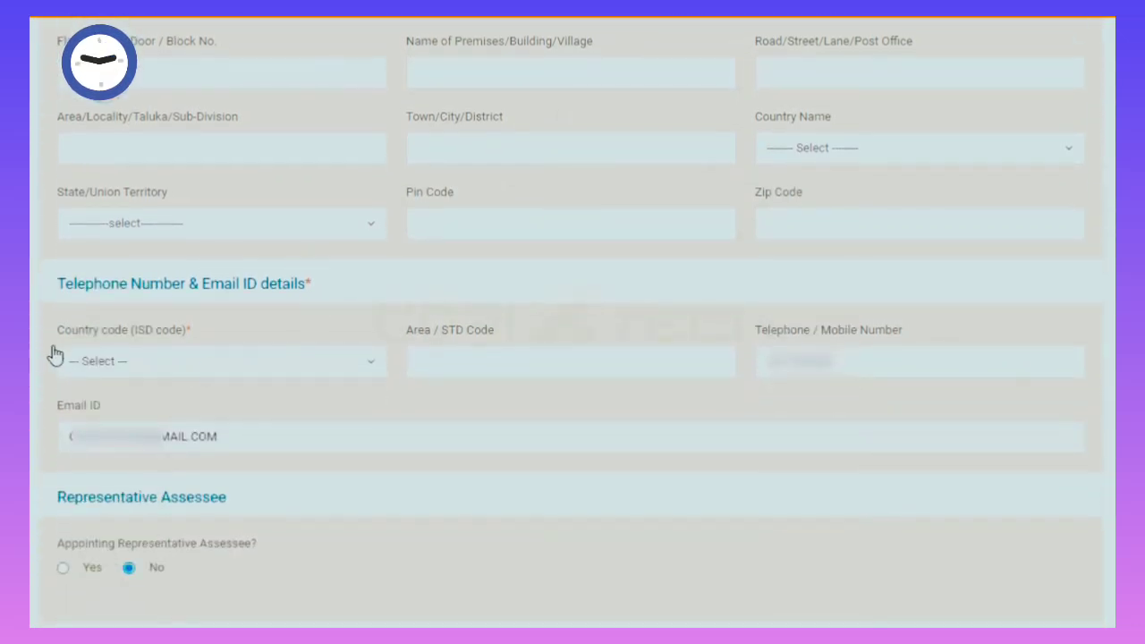
left_click(218, 361)
type("india")
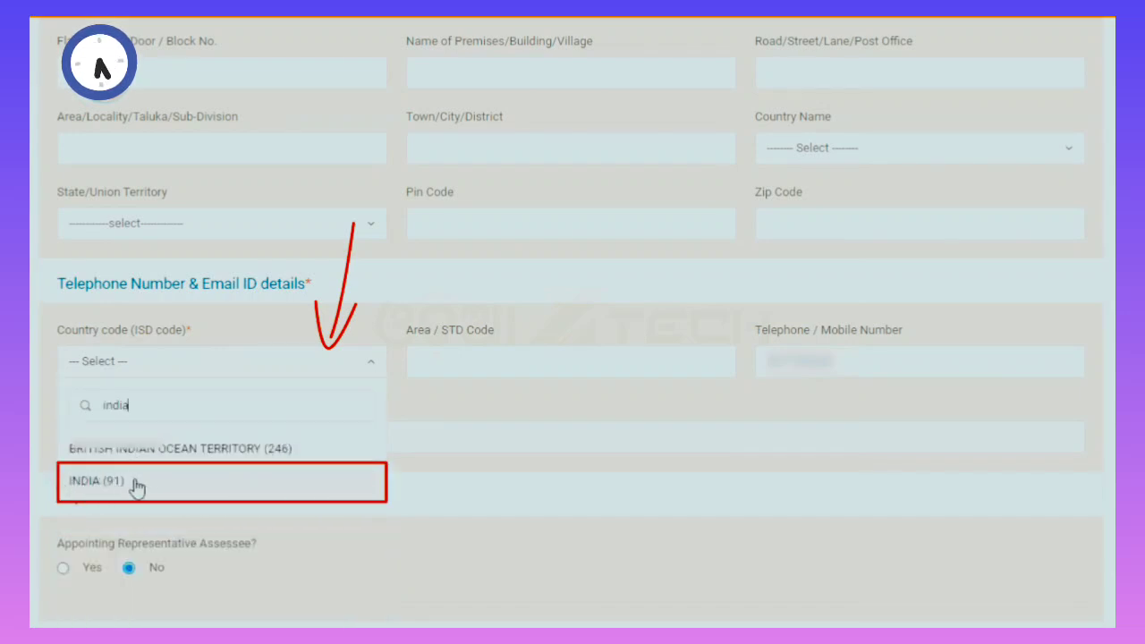
left_click(127, 483)
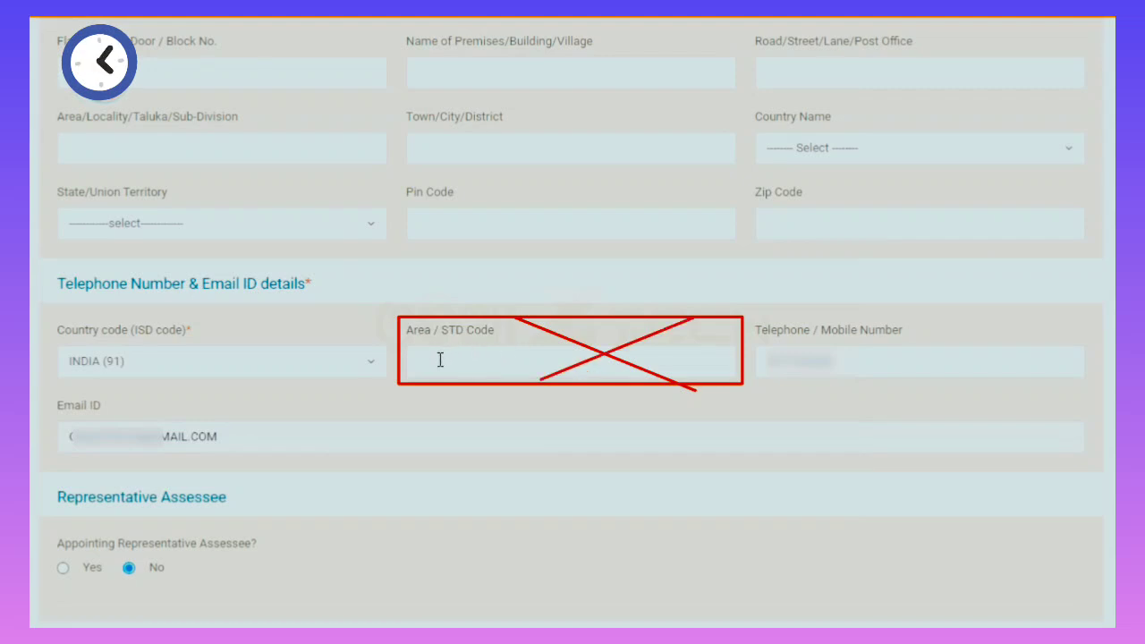
left_click(862, 361)
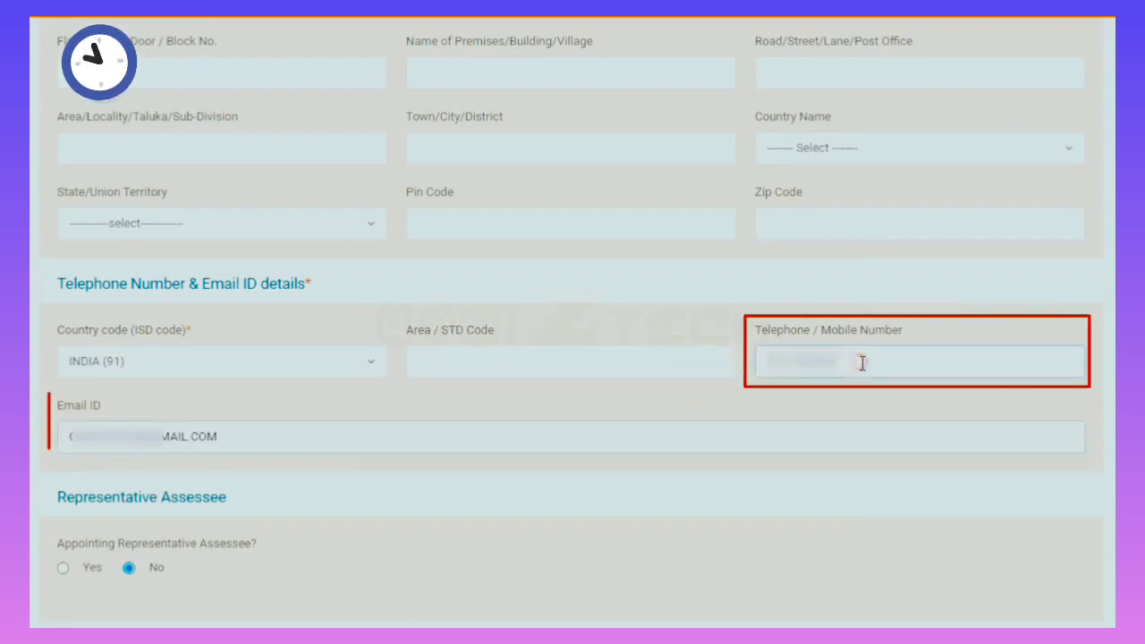
left_click(193, 436)
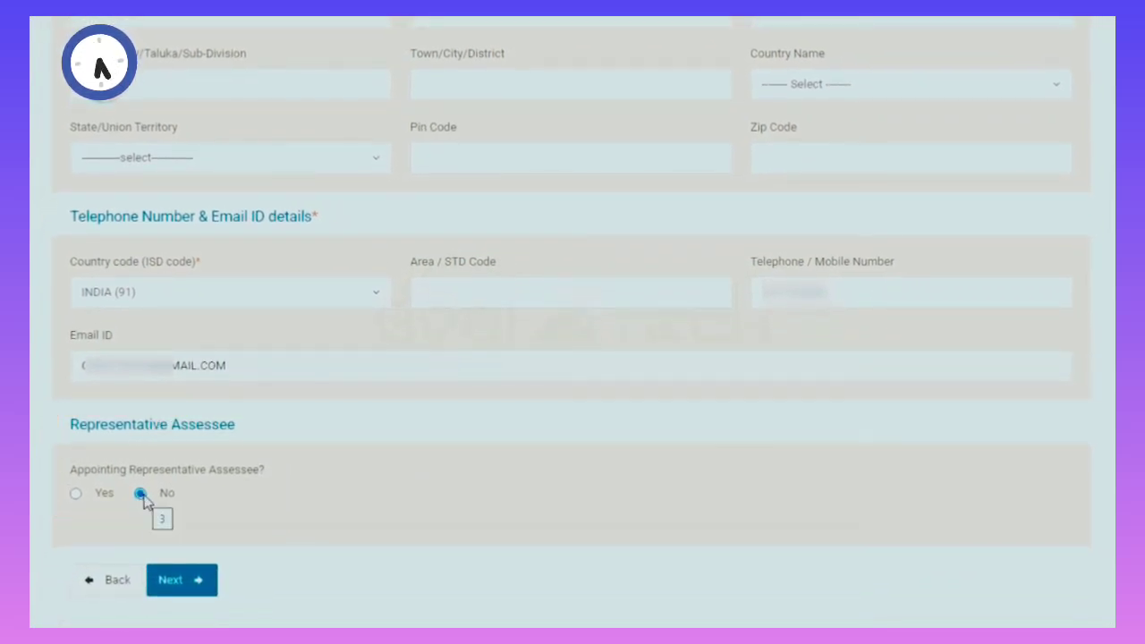
Answer No to the Representative Assessee question.
left_click(76, 495)
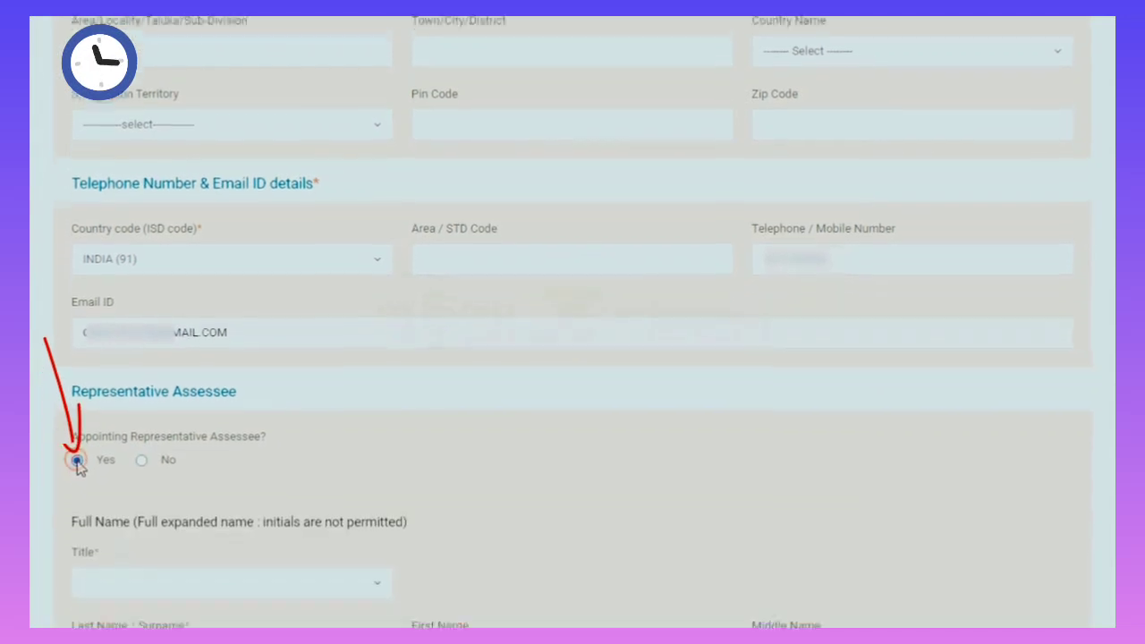
scroll(173, 435, "down", 5)
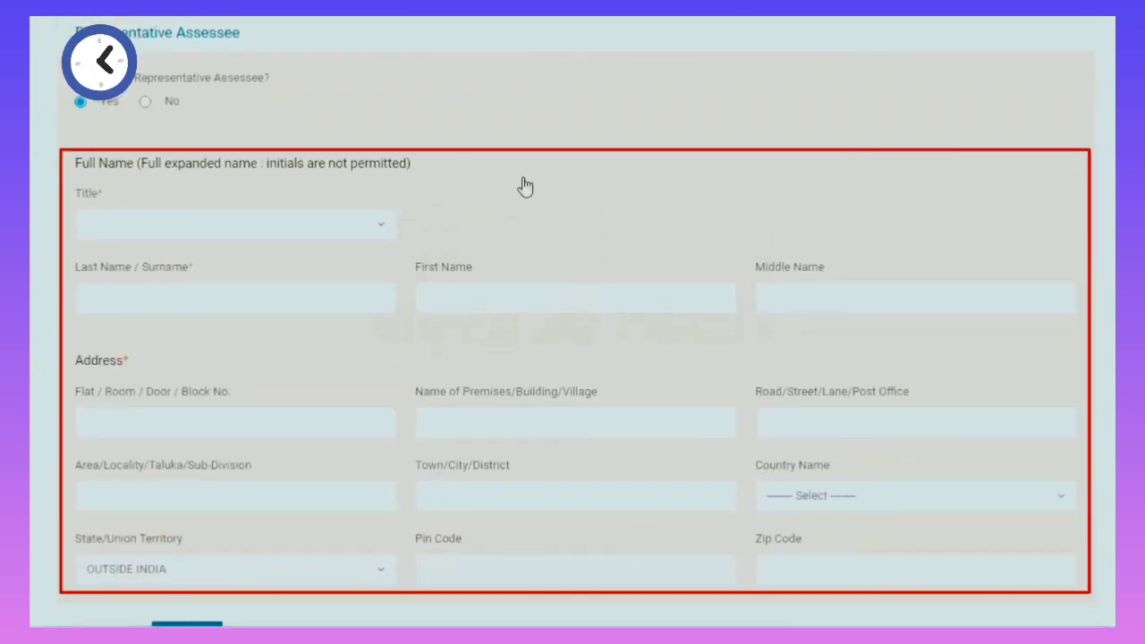
scroll(144, 100, "down", 1)
scroll(140, 93, "up", 1)
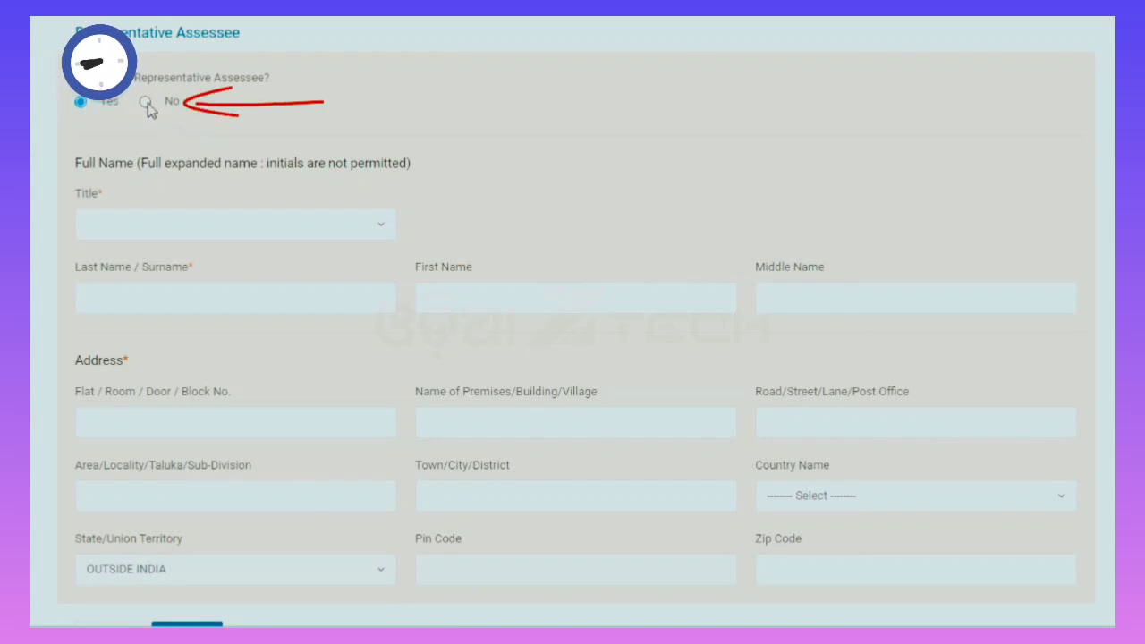
left_click(144, 102)
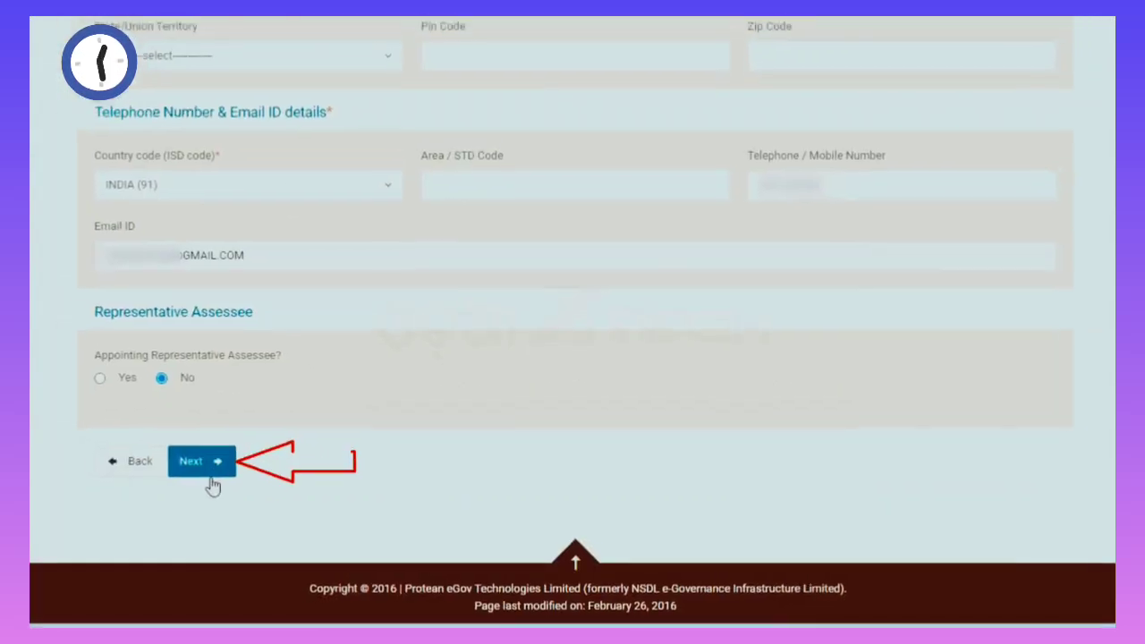
Save and continue to the AO Code step, then pick ODISHA as the state in the AO code lookup.
left_click(224, 459)
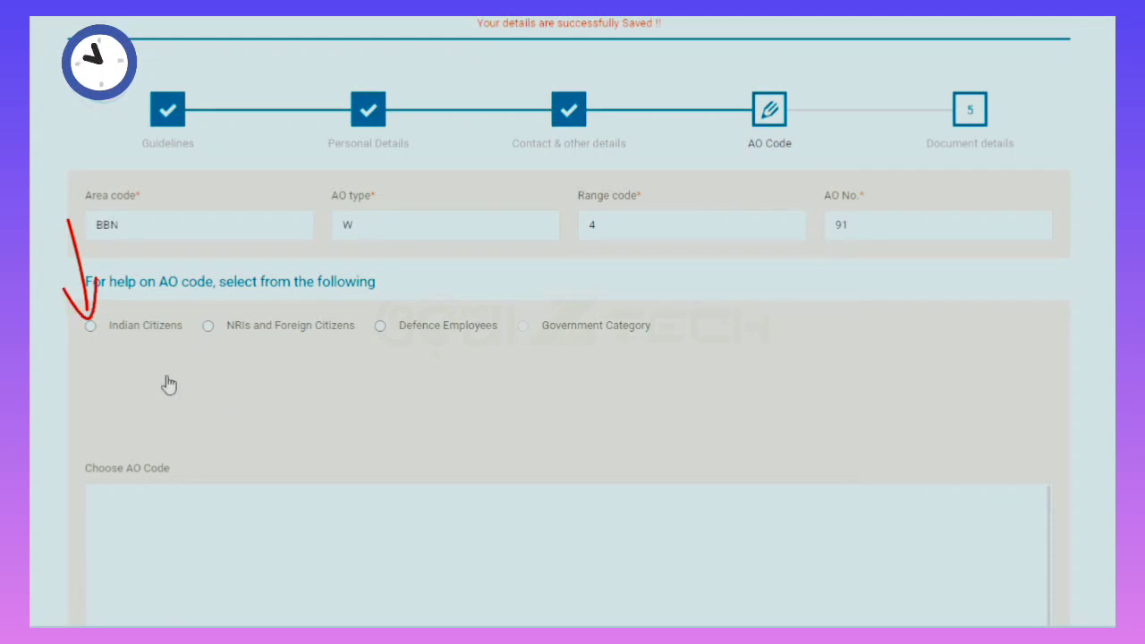
left_click(90, 326)
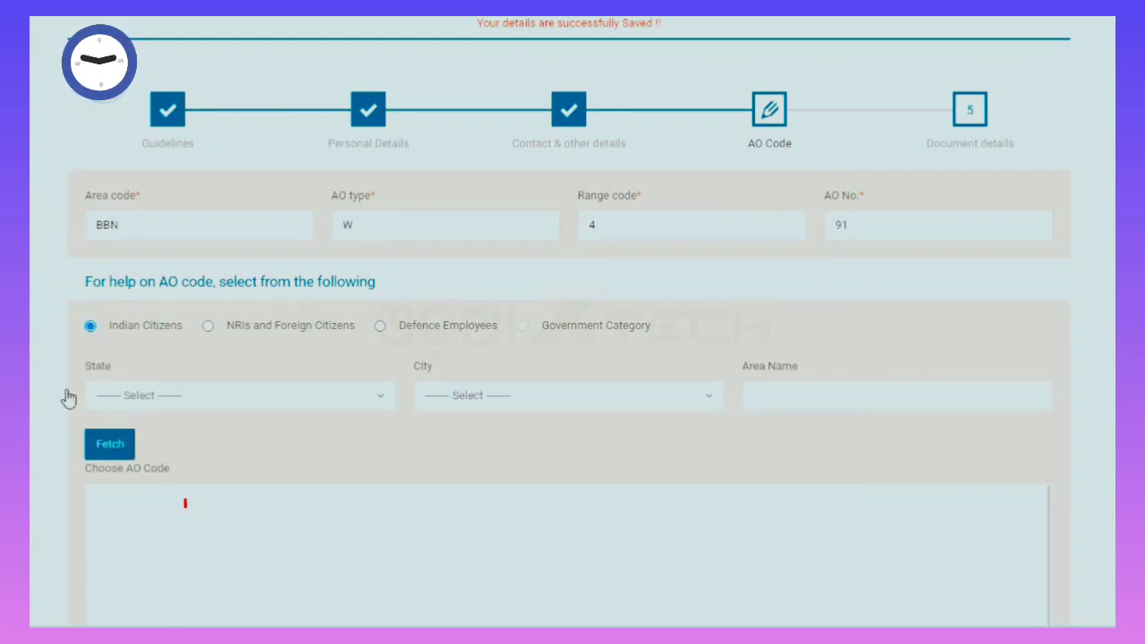
left_click(228, 398)
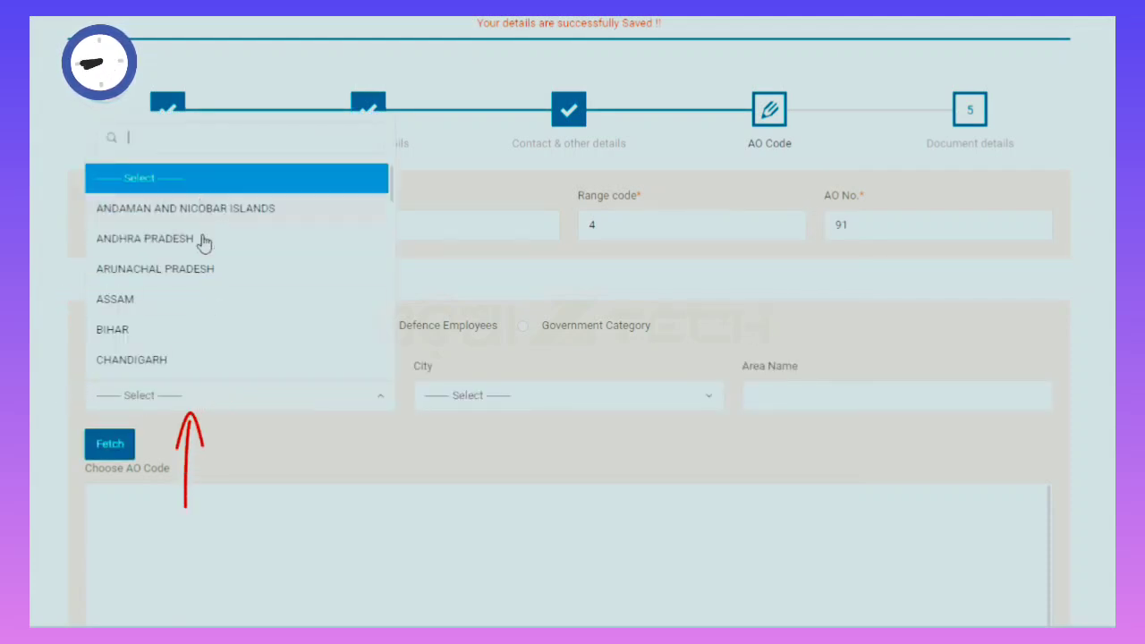
scroll(215, 290, "down", 8)
left_click(125, 305)
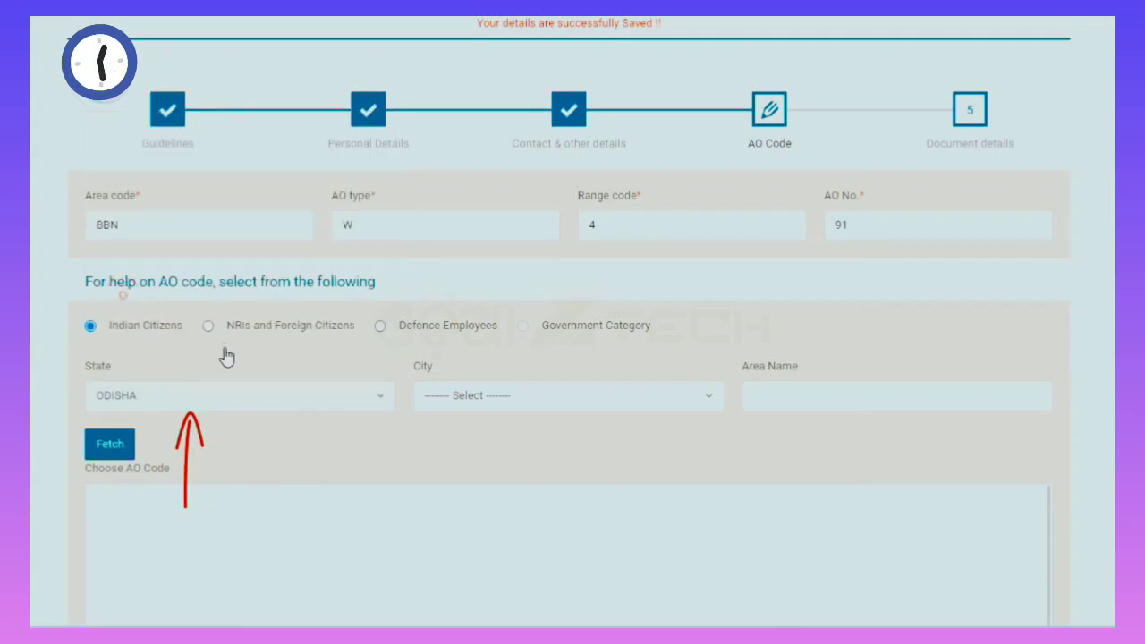
Fetch AO codes for area JALESWAR in BALESWAR and continue to Document details.
left_click(502, 394)
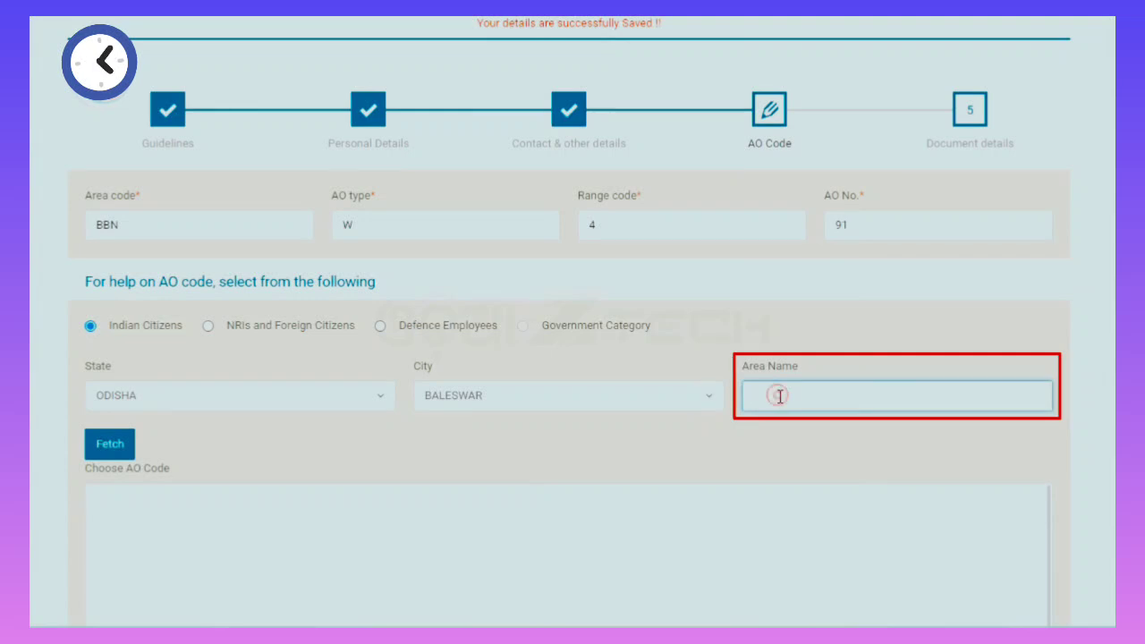
type("LESWAR")
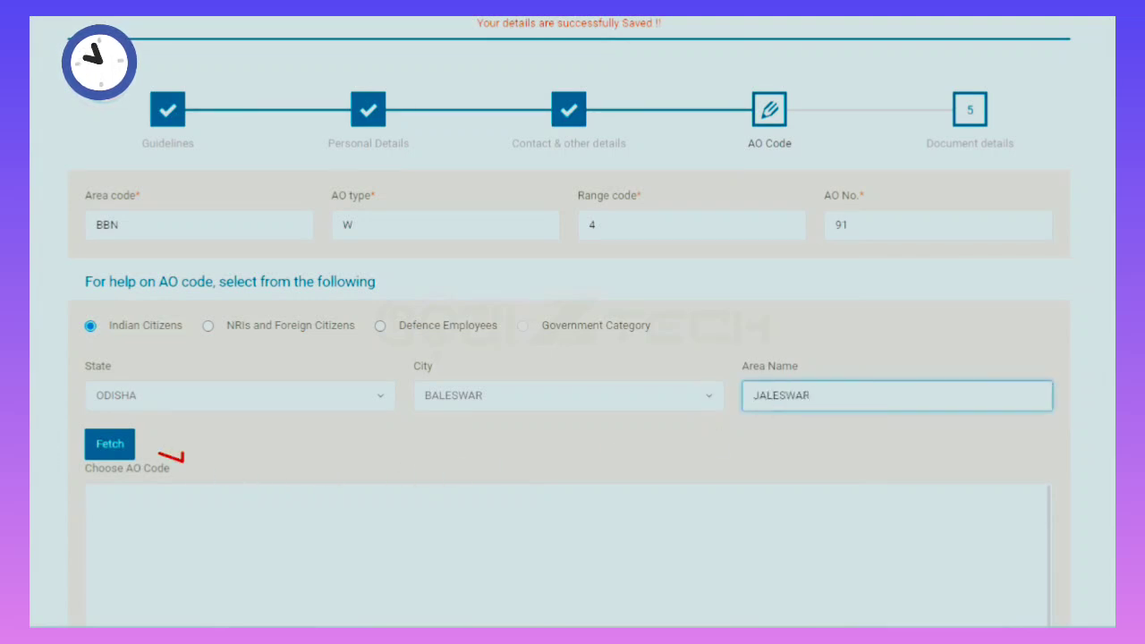
left_click(110, 445)
scroll(263, 363, "down", 3)
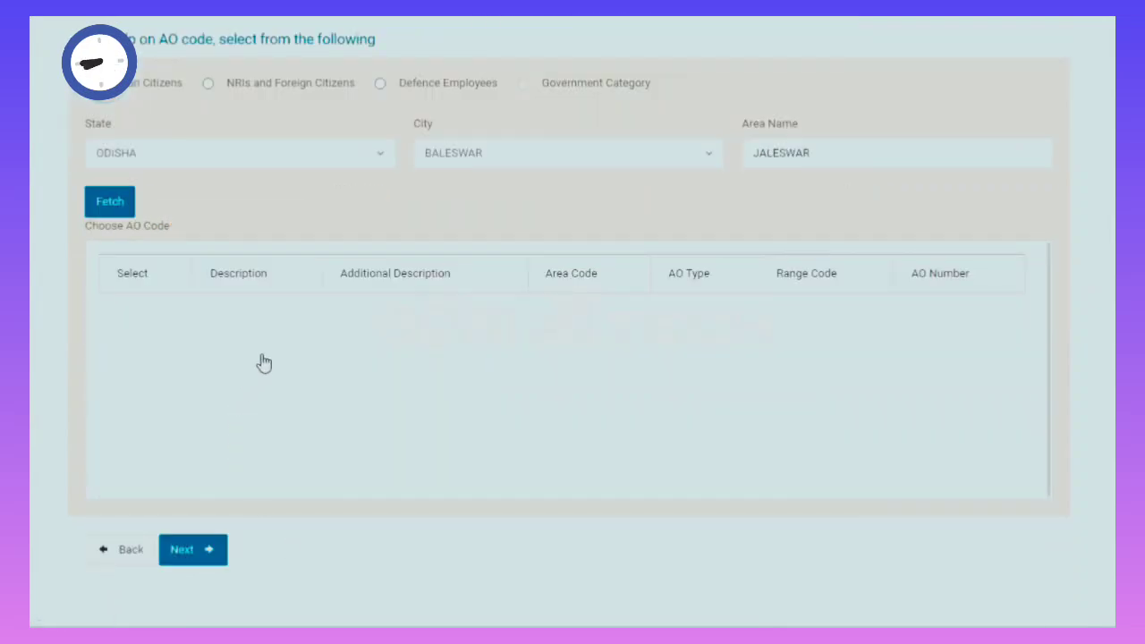
left_click(213, 566)
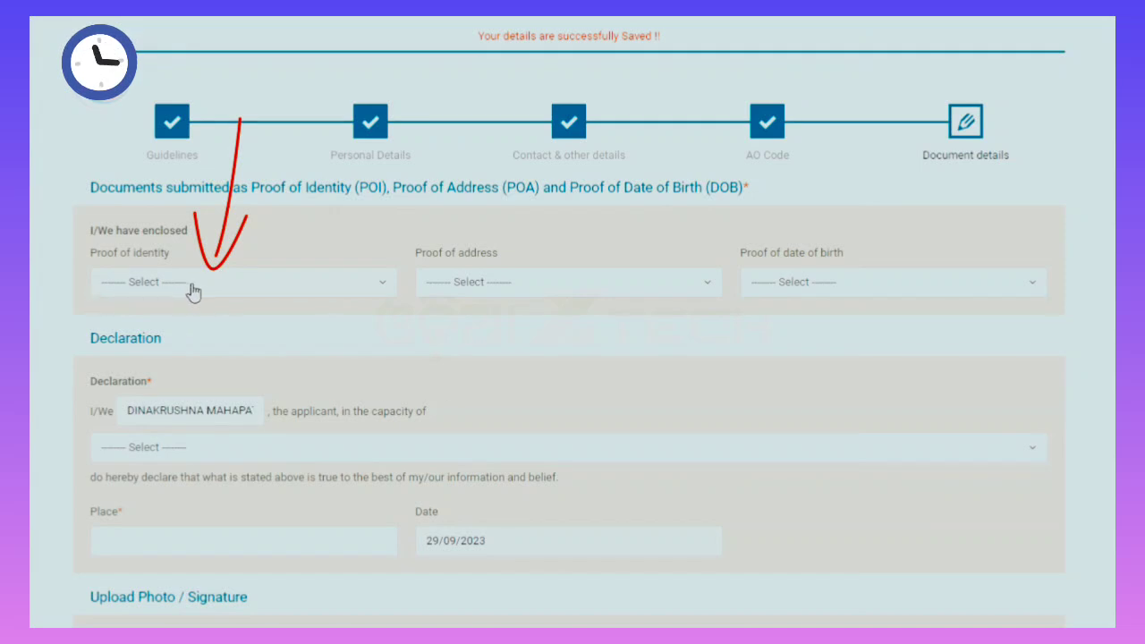
Set AADHAAR Card as the proof of identity.
left_click(191, 290)
scroll(175, 463, "down", 2)
scroll(169, 528, "up", 2)
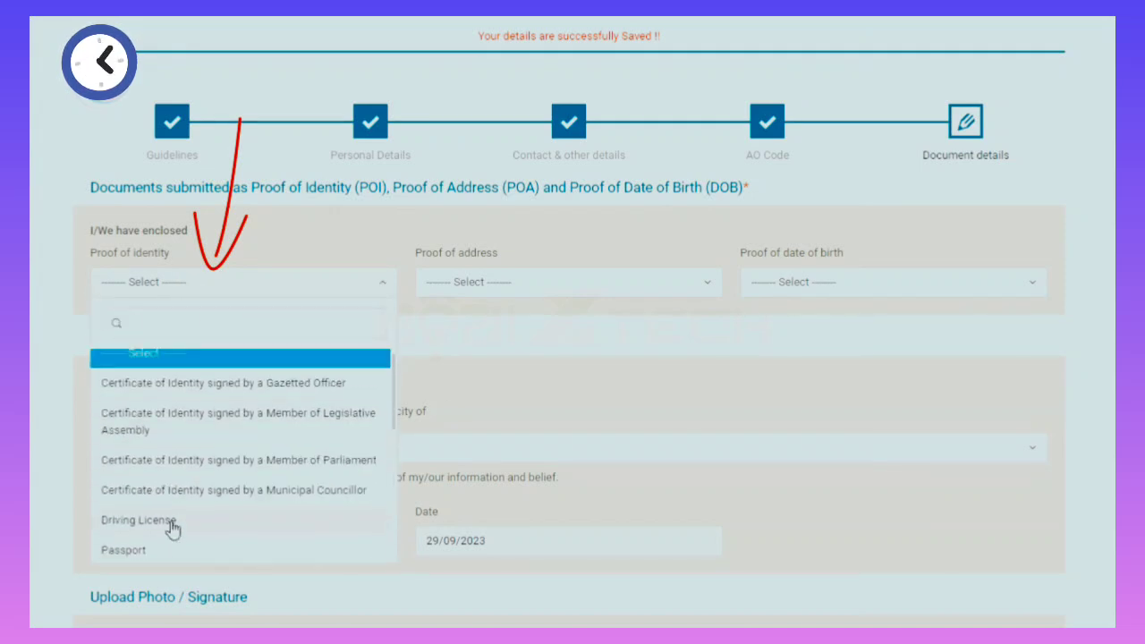
scroll(152, 420, "down", 2)
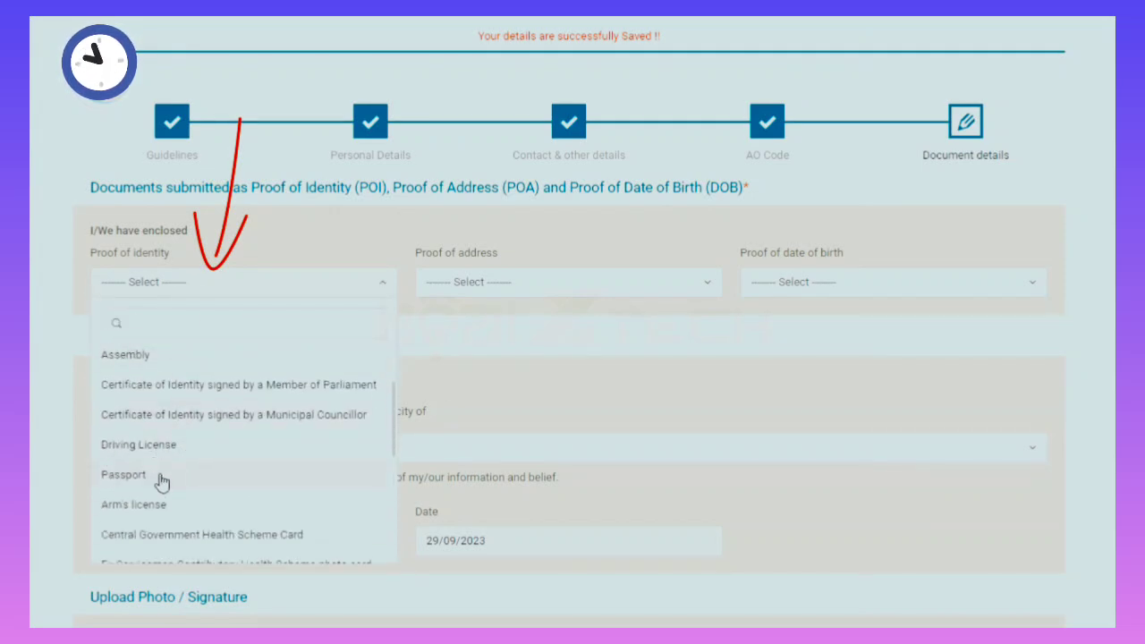
scroll(166, 497, "down", 5)
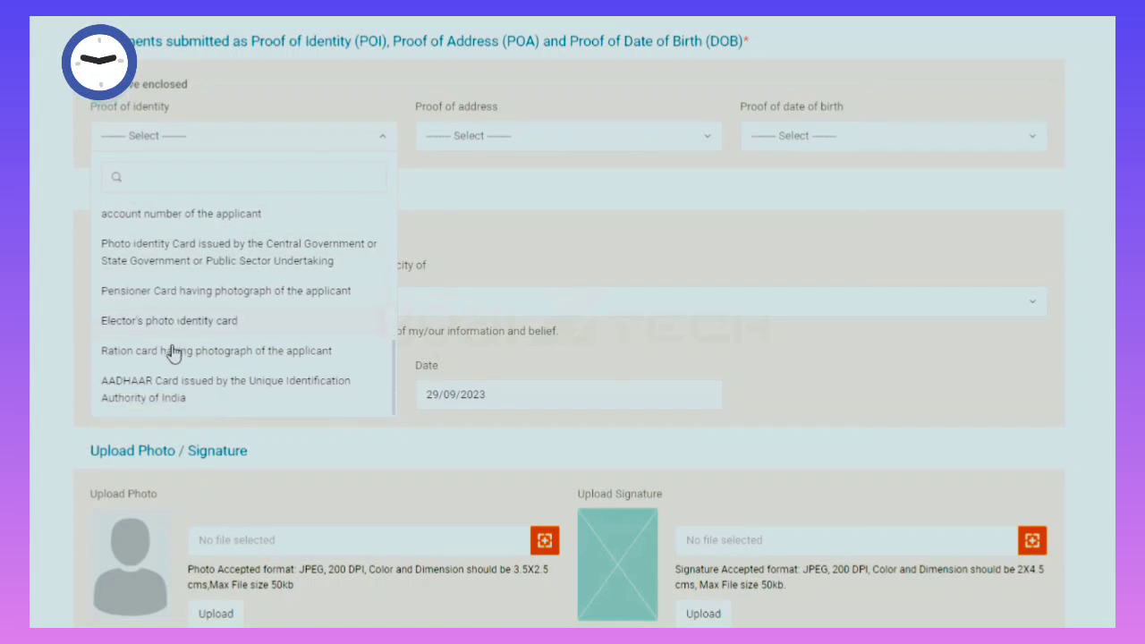
scroll(206, 327, "up", 5)
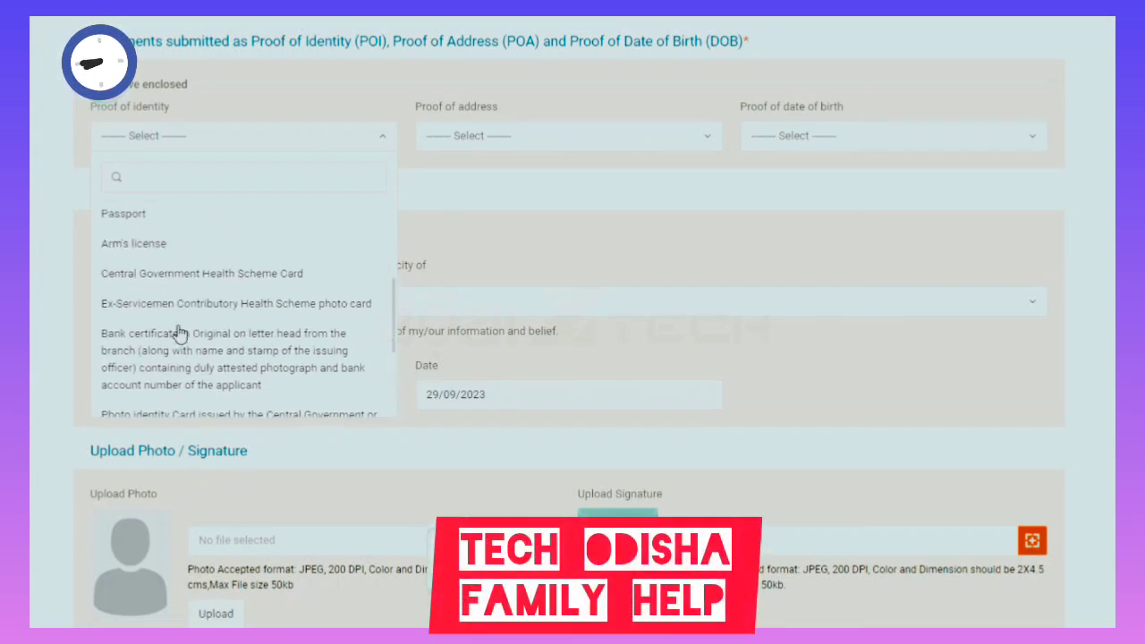
scroll(233, 378, "down", 3)
scroll(233, 378, "down", 5)
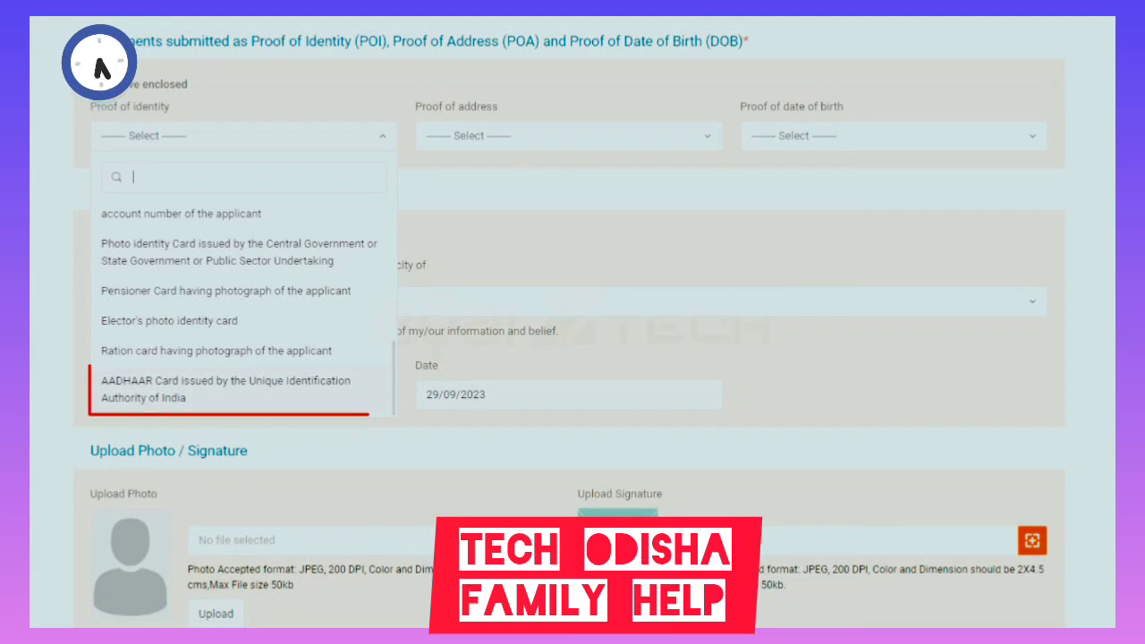
left_click(236, 390)
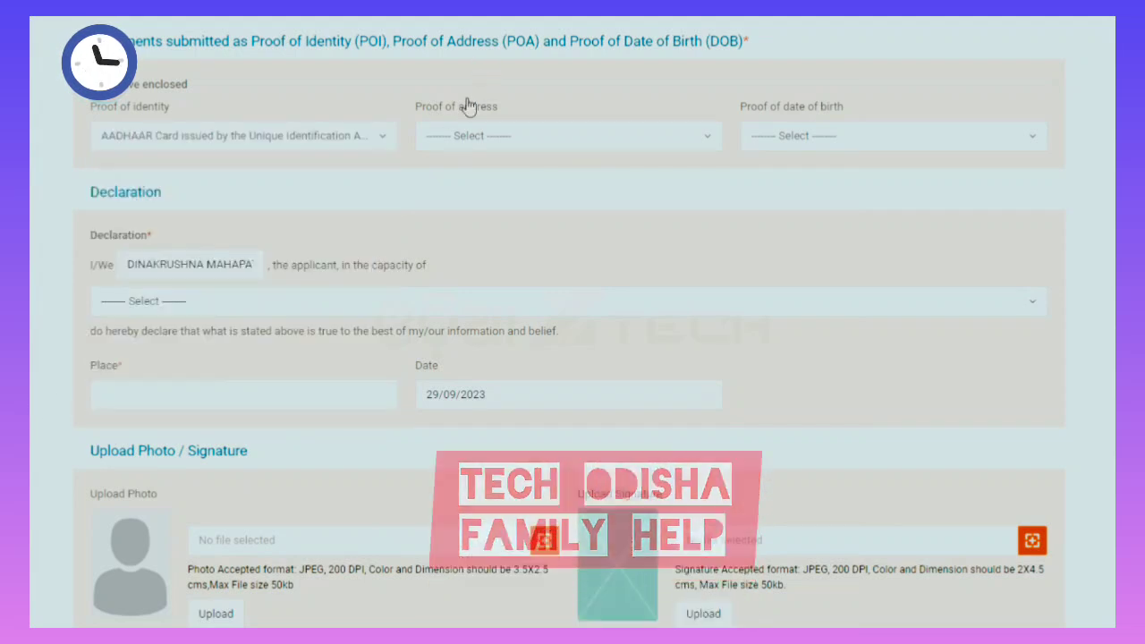
Set AADHAAR Card as the proof of address.
left_click(483, 131)
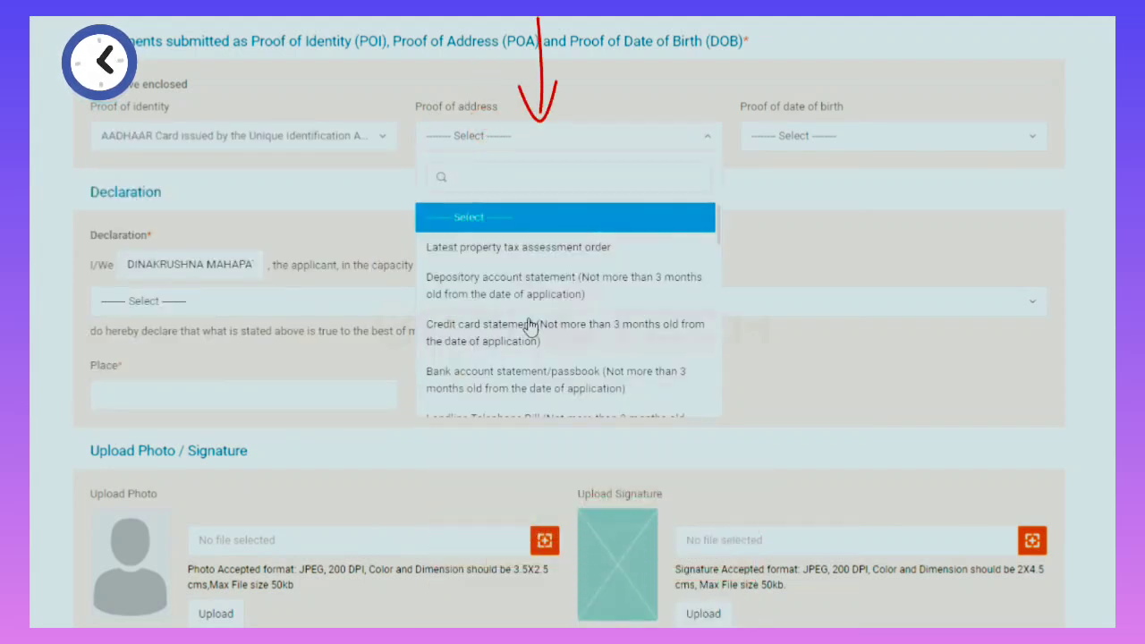
scroll(527, 327, "down", 5)
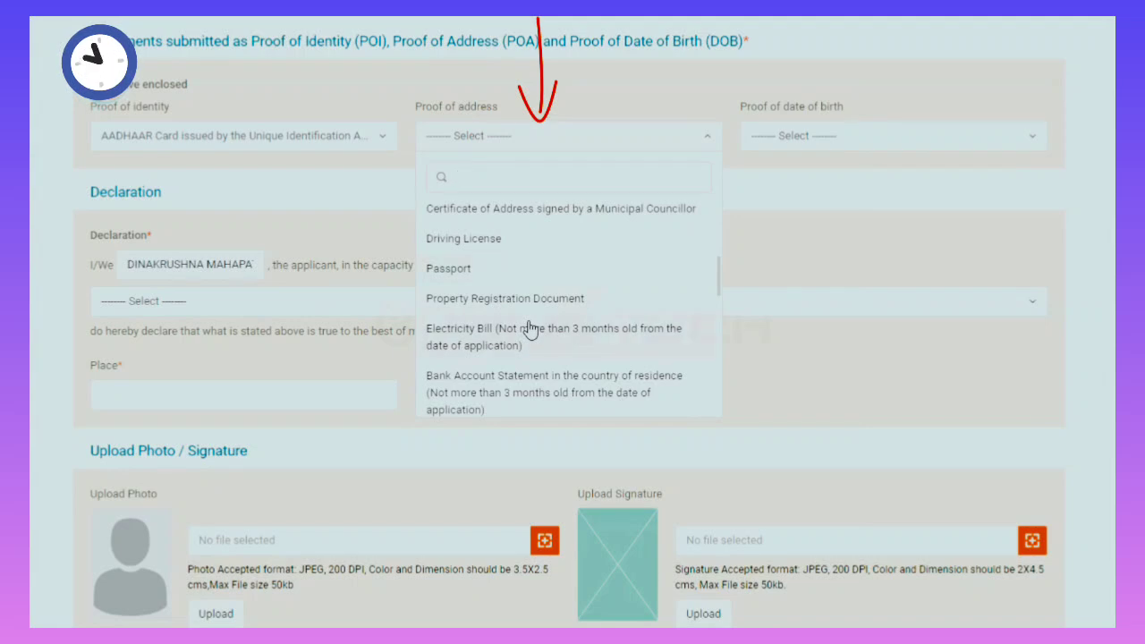
scroll(479, 298, "down", 3)
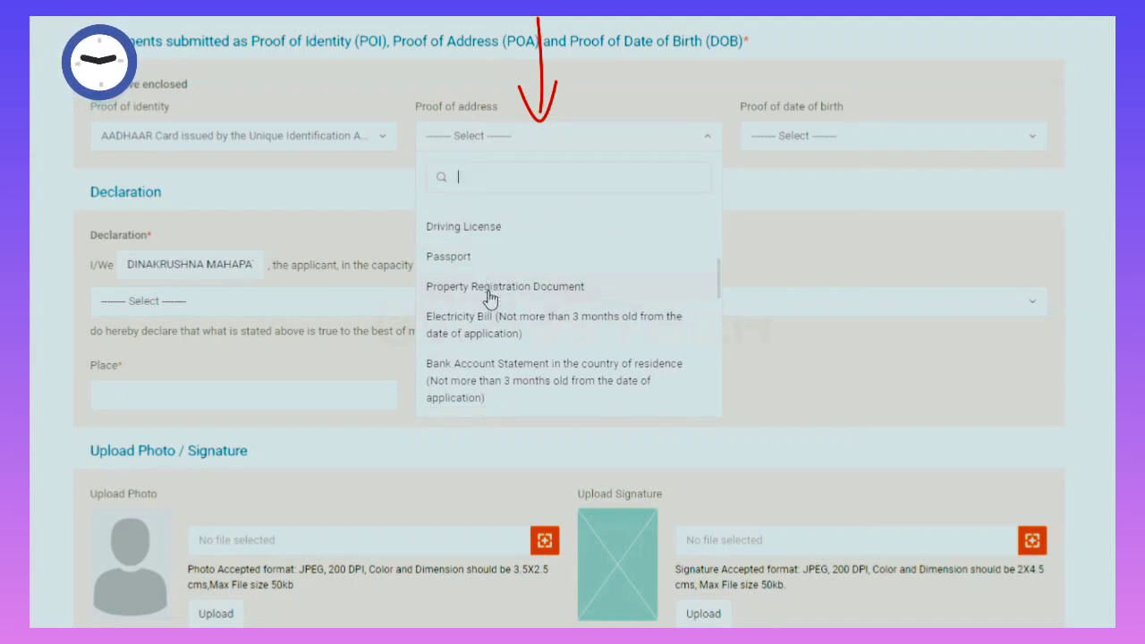
scroll(478, 298, "down", 5)
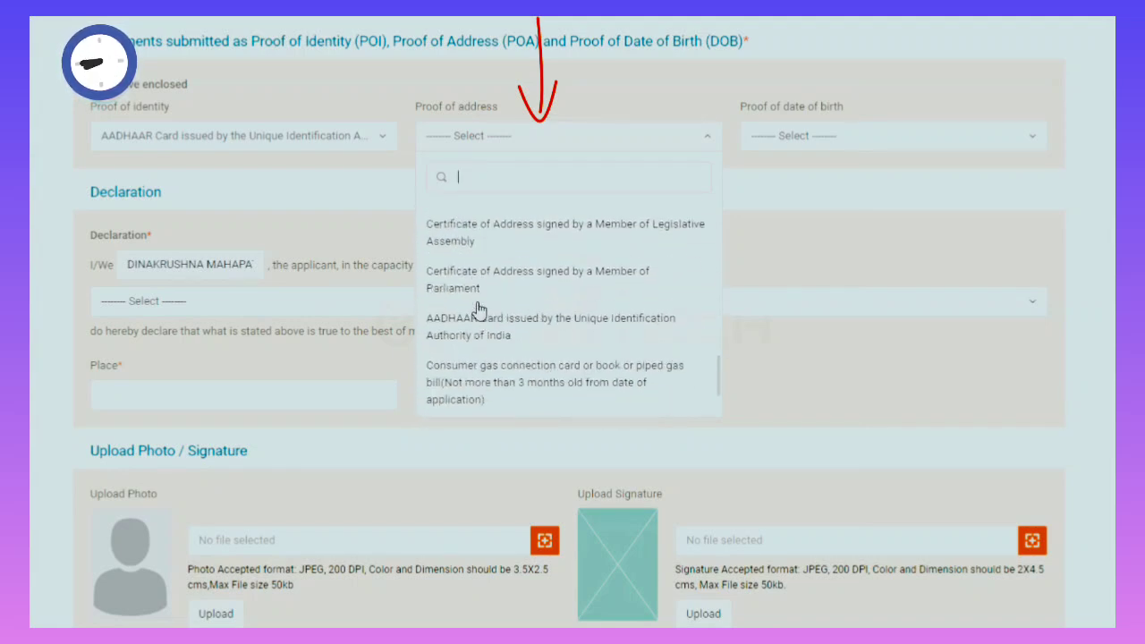
scroll(493, 343, "down", 1)
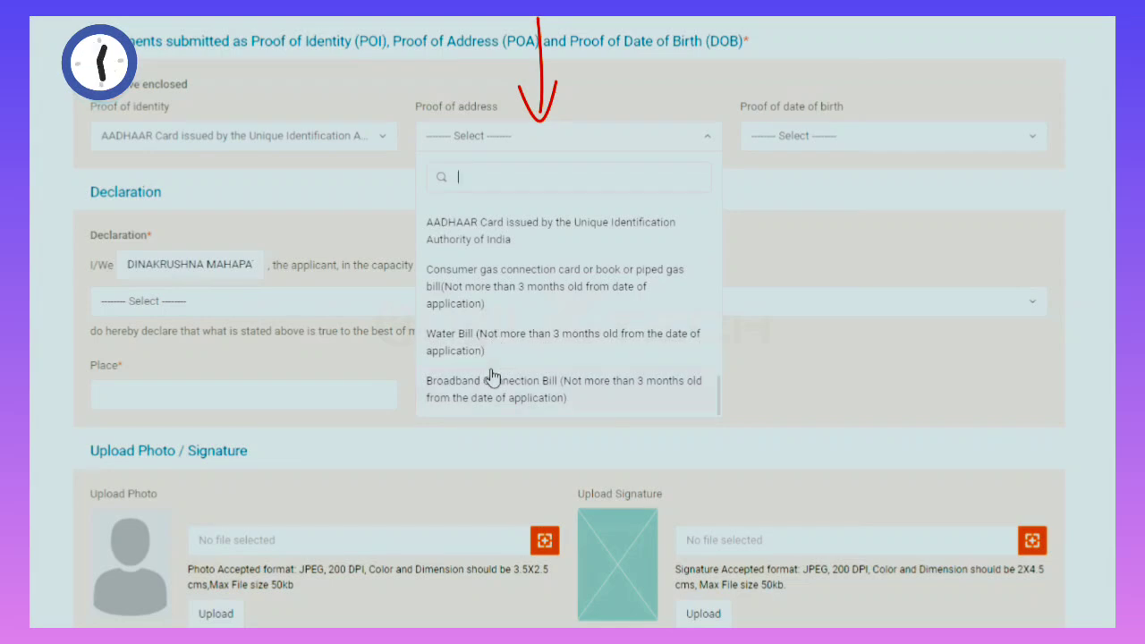
scroll(483, 295, "up", 2)
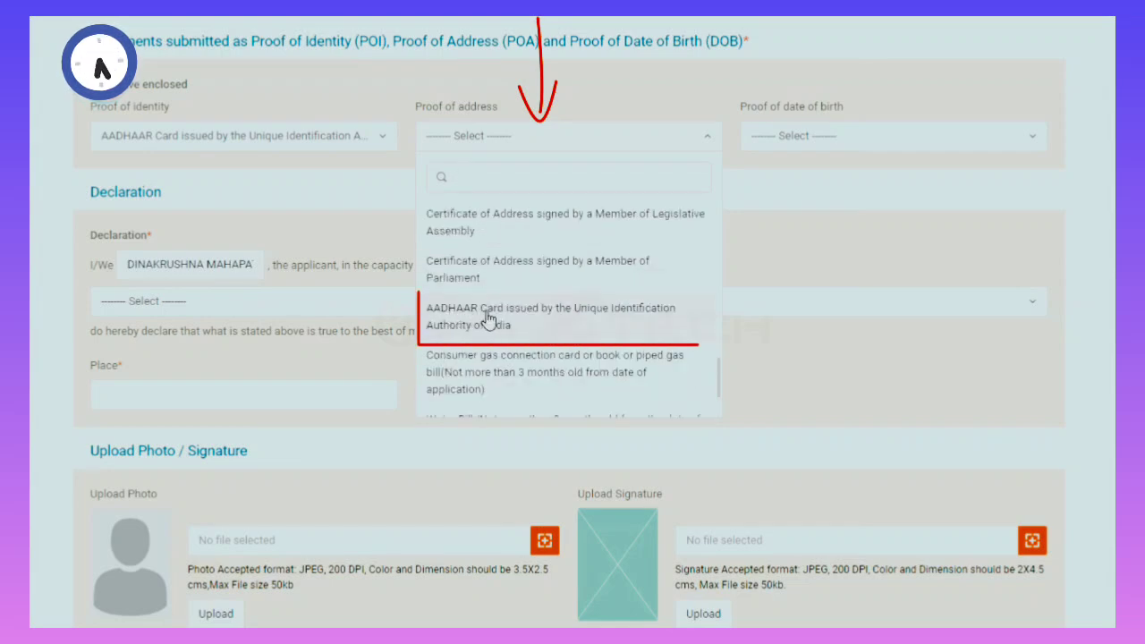
left_click(613, 324)
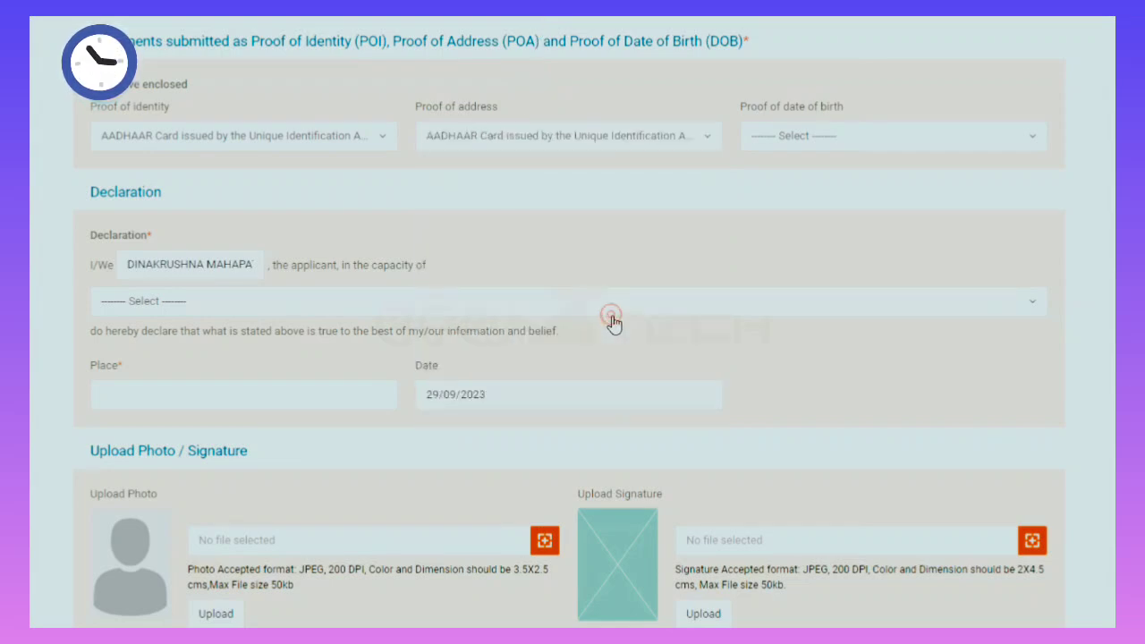
Set AADHAAR Card as the proof of date of birth.
left_click(801, 141)
scroll(814, 312, "down", 5)
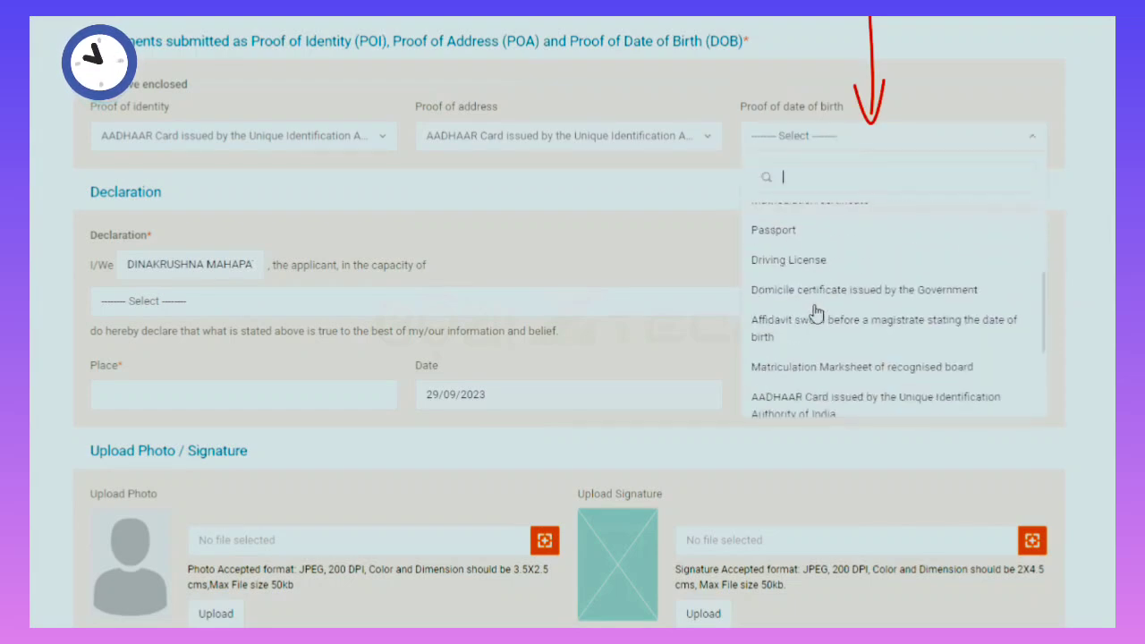
scroll(799, 405, "down", 1)
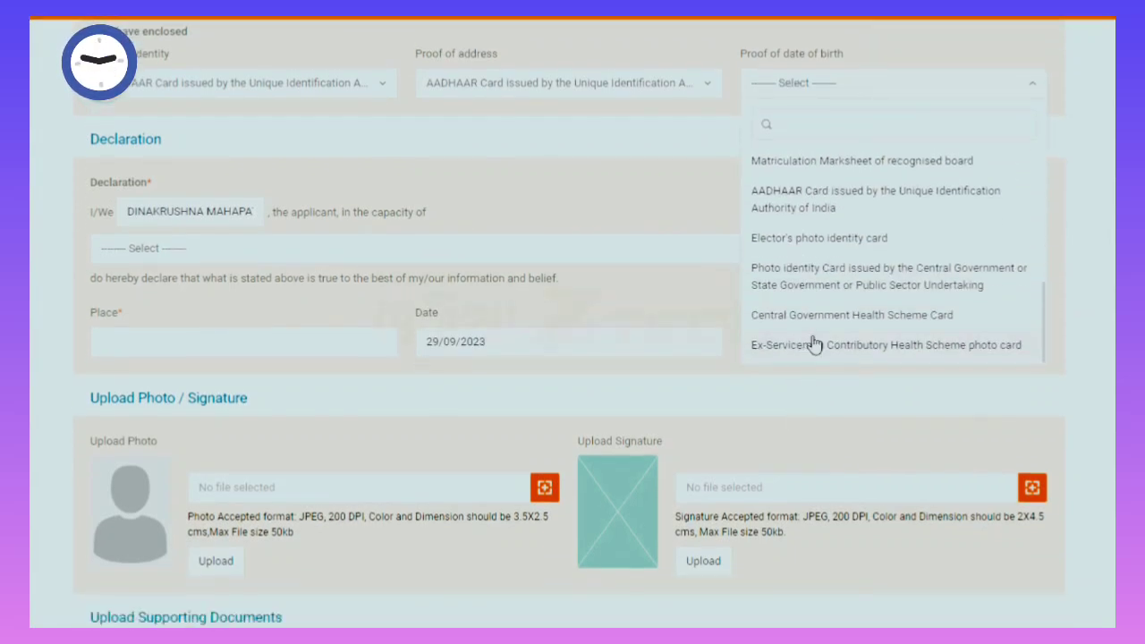
scroll(812, 344, "up", 5)
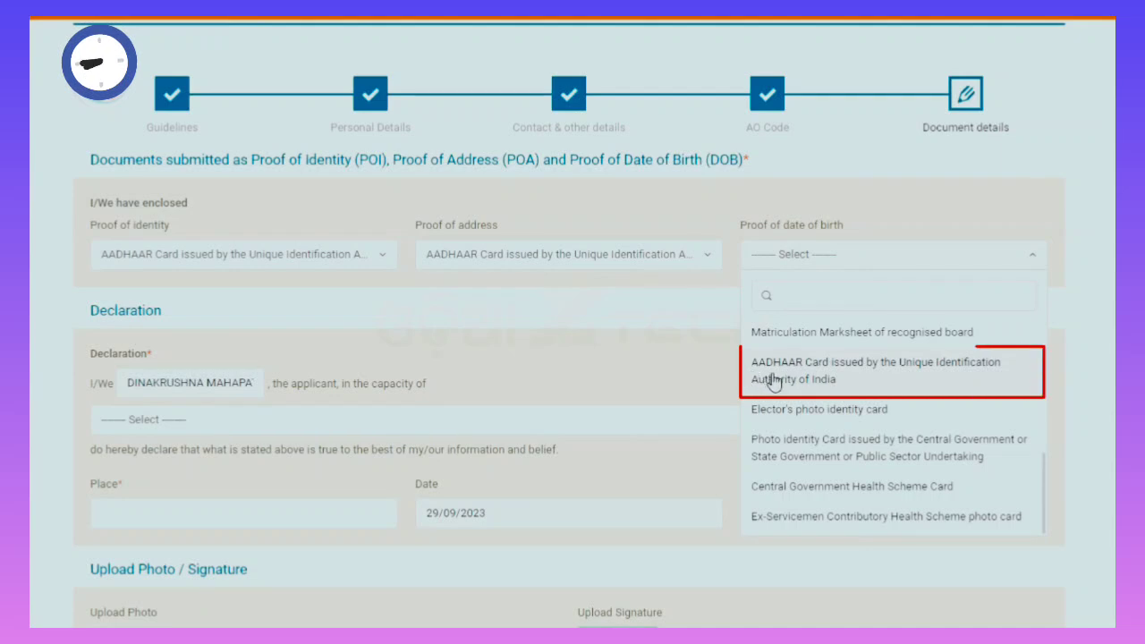
left_click(832, 383)
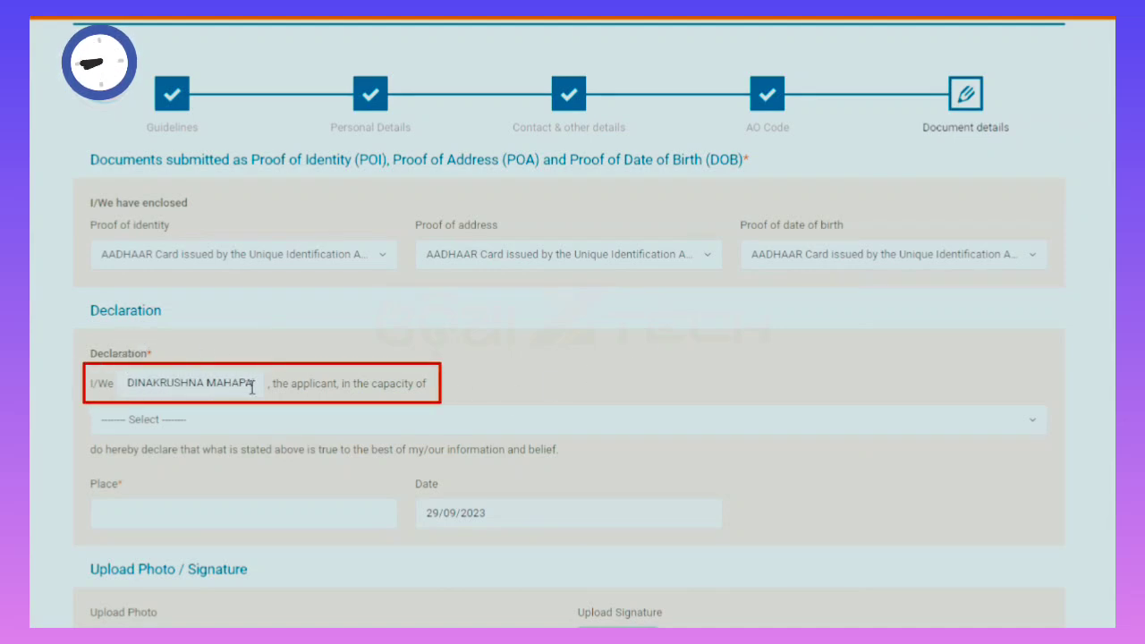
Declare as Himself/Herself with place BALASORE and date 29/09/2023.
left_click(193, 422)
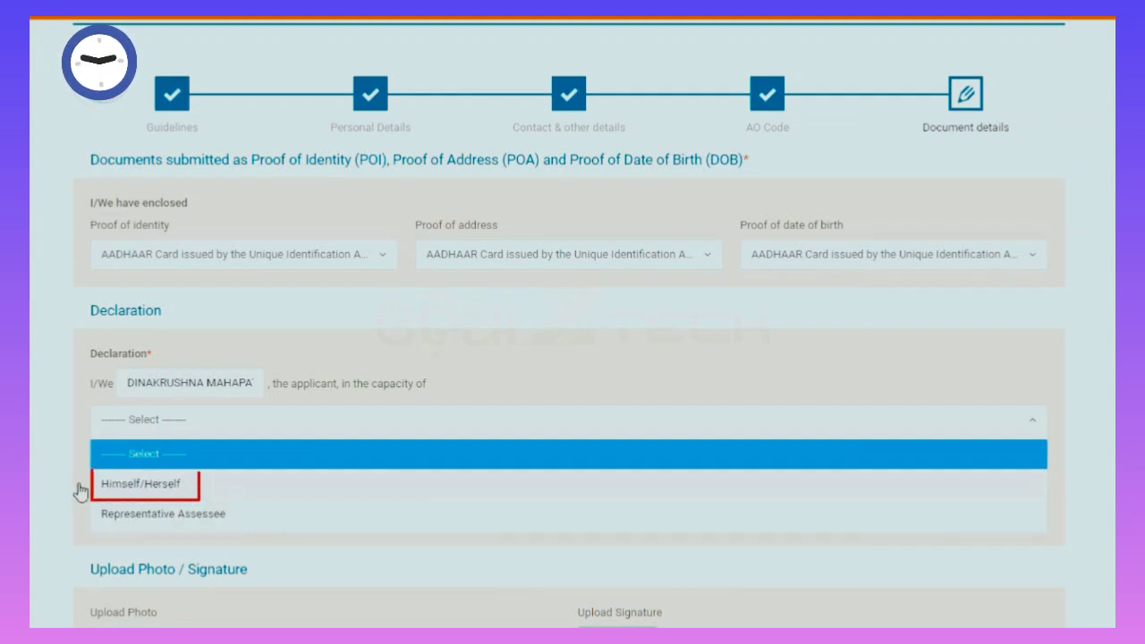
left_click(174, 488)
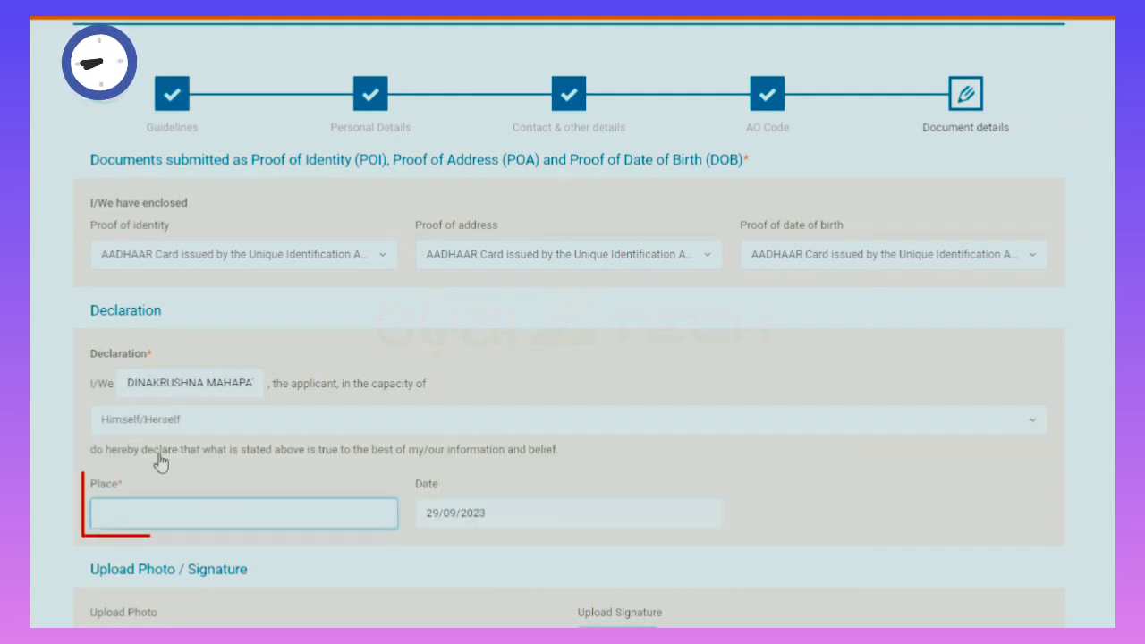
left_click(130, 512)
type("BA")
type("LASORE")
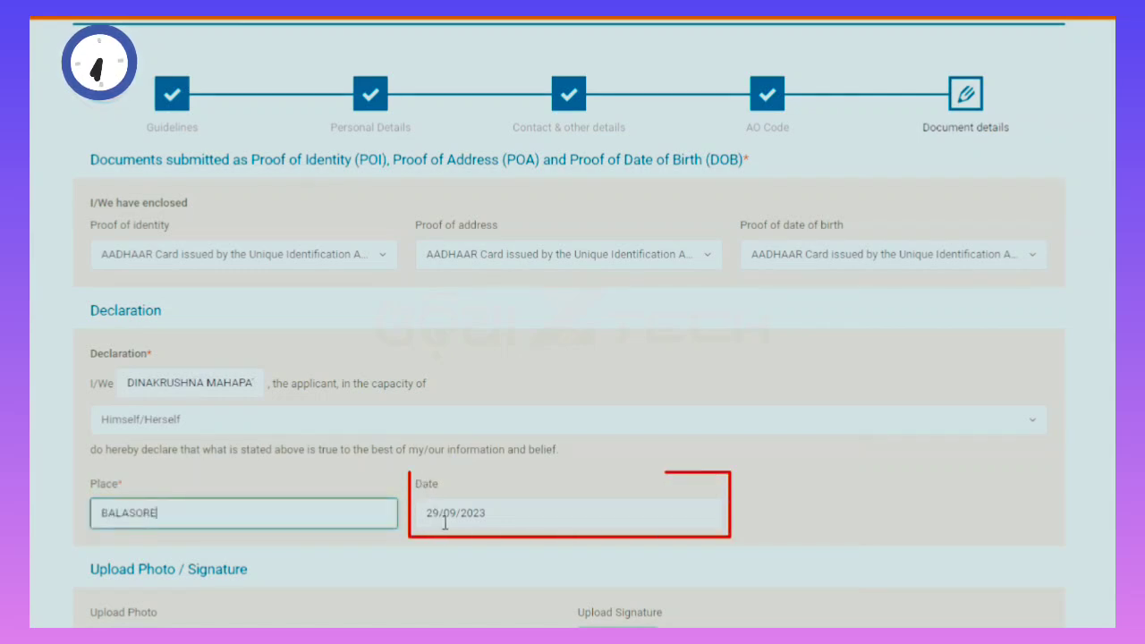
left_click(489, 513)
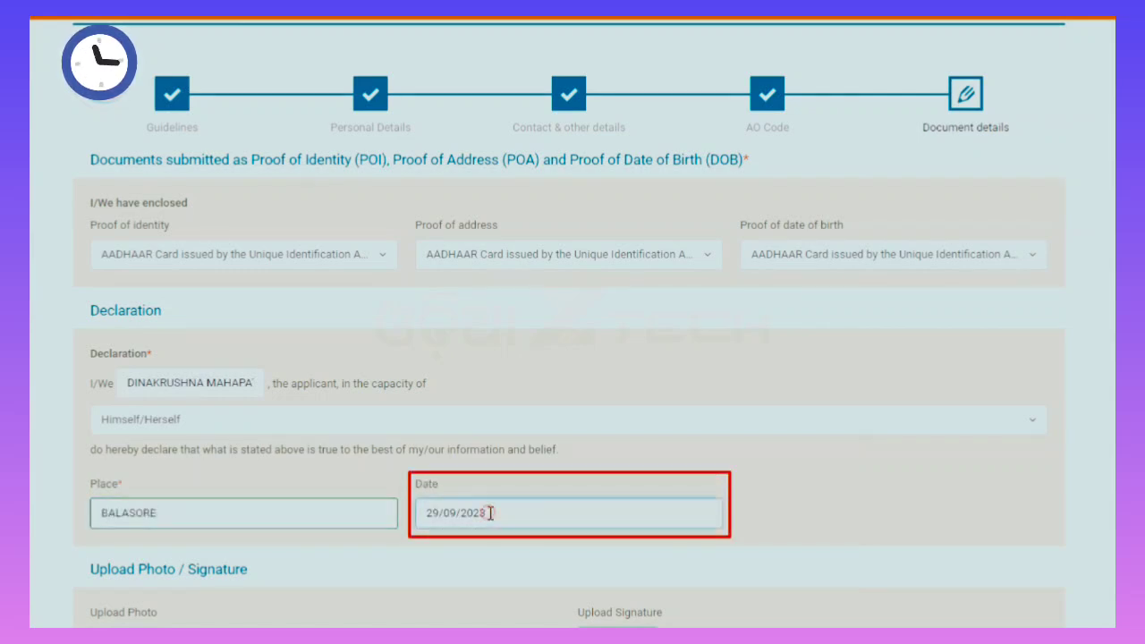
scroll(542, 577, "down", 4)
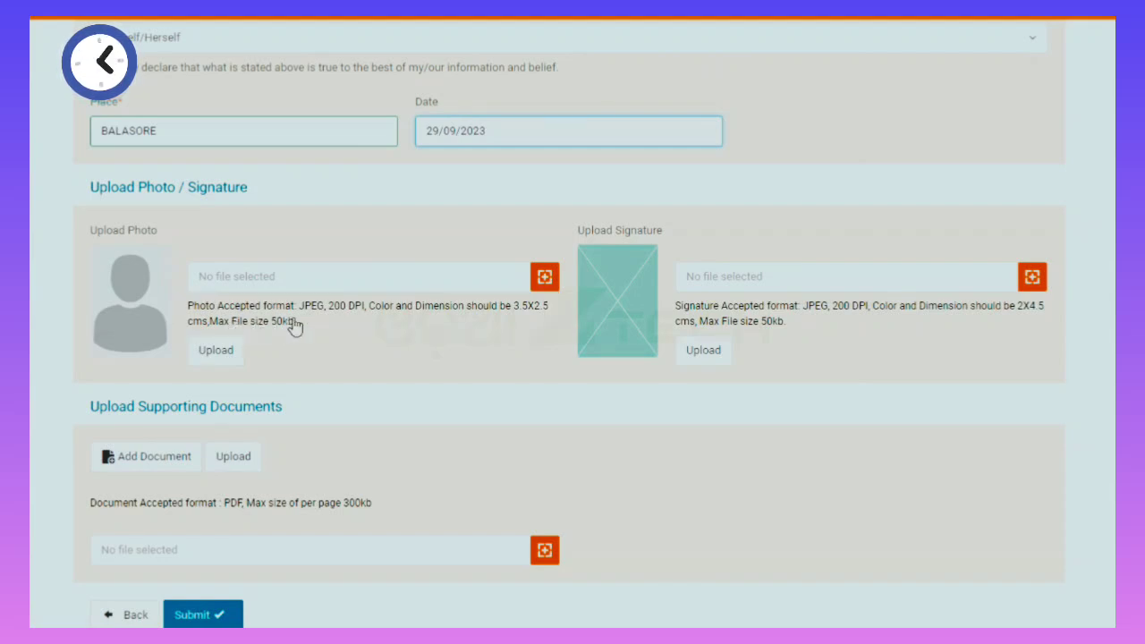
Select and upload the applicant's photograph file.
left_click(541, 279)
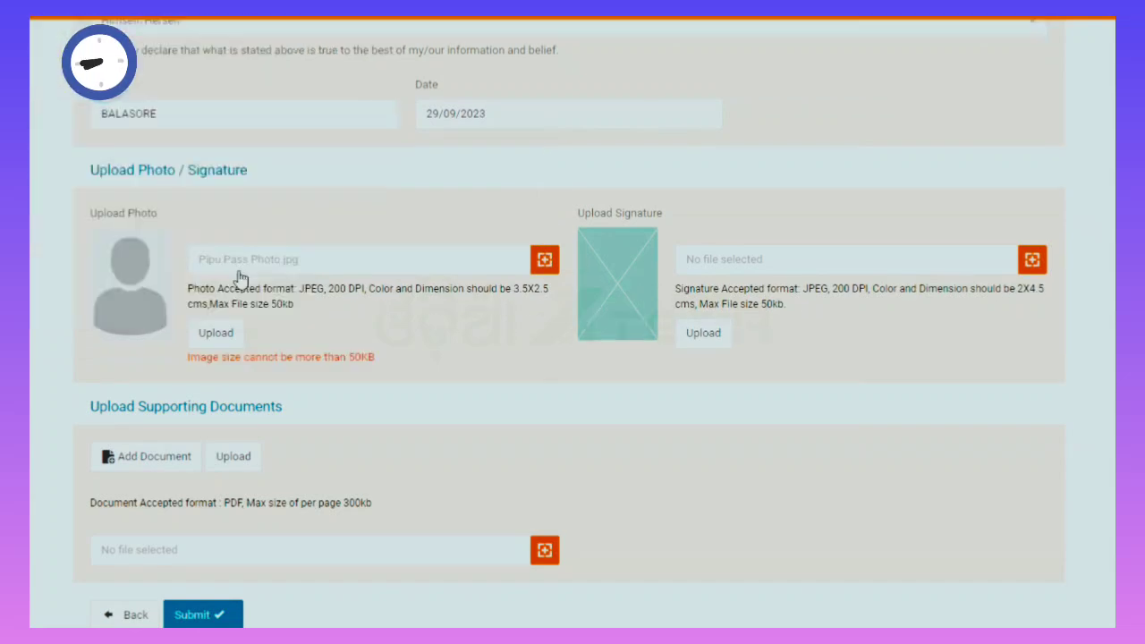
left_click(217, 335)
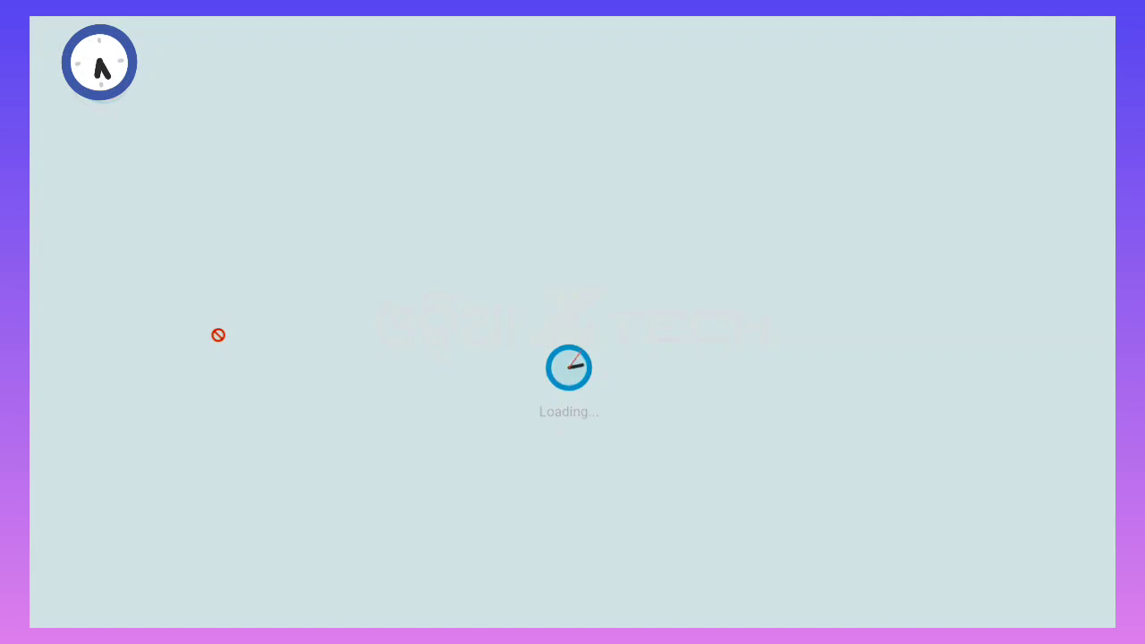
scroll(507, 556, "down", 5)
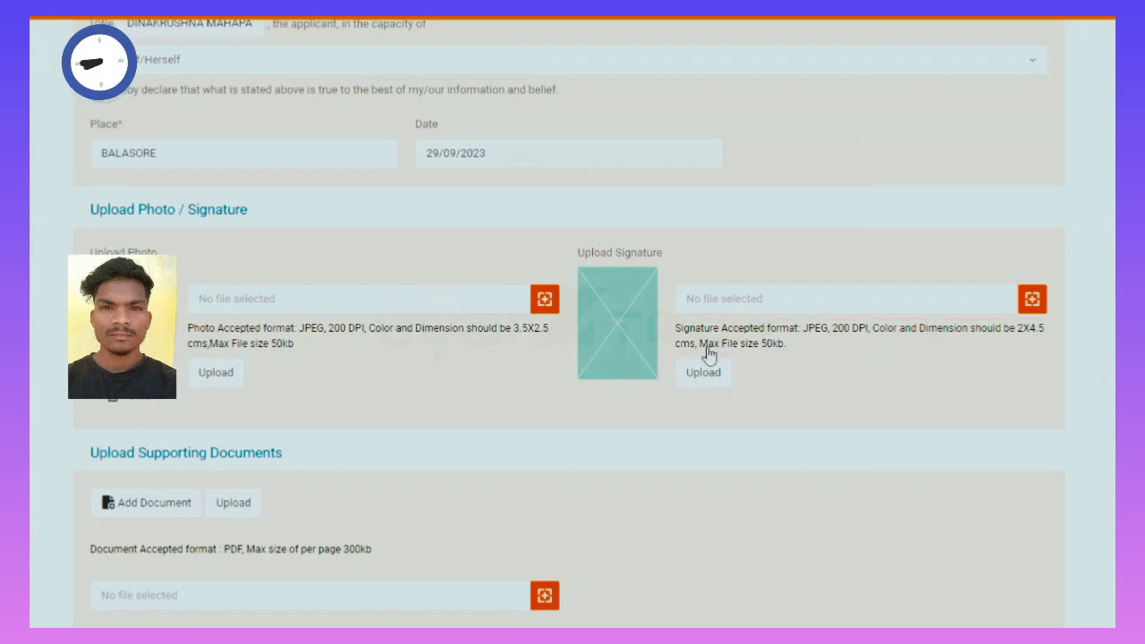
Upload Sign Pipu.jpg as the applicant's signature image.
left_click(1031, 302)
double_click(204, 188)
left_click(703, 376)
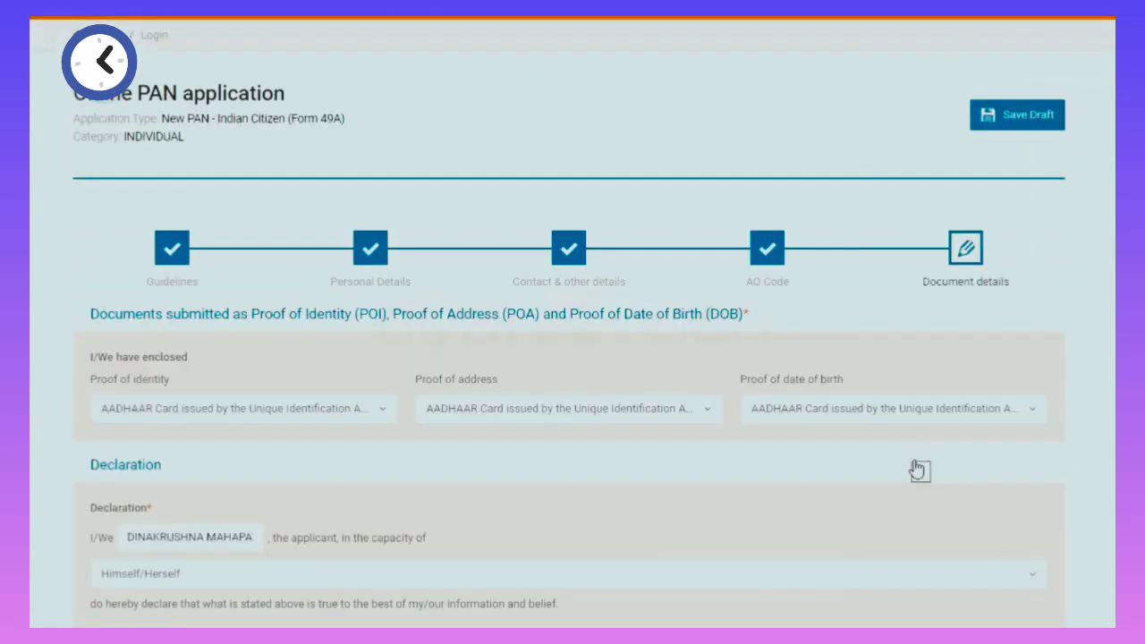
scroll(910, 475, "down", 7)
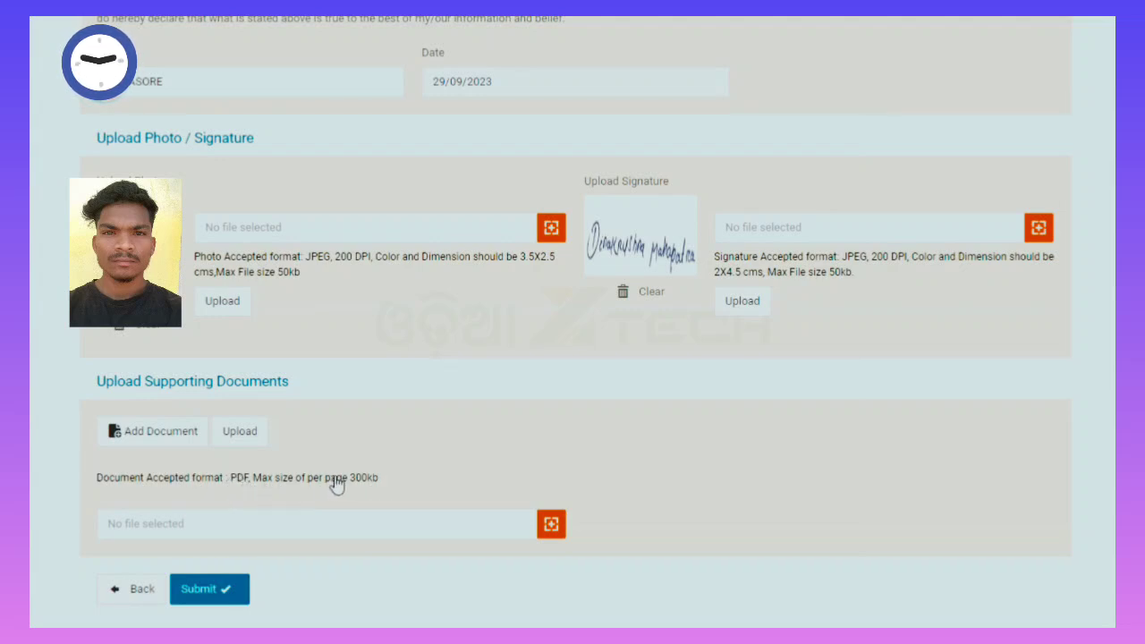
Upload Aadhaar_letter_large (1)_3.pdf and add it under Upload Supporting Documents.
left_click(528, 532)
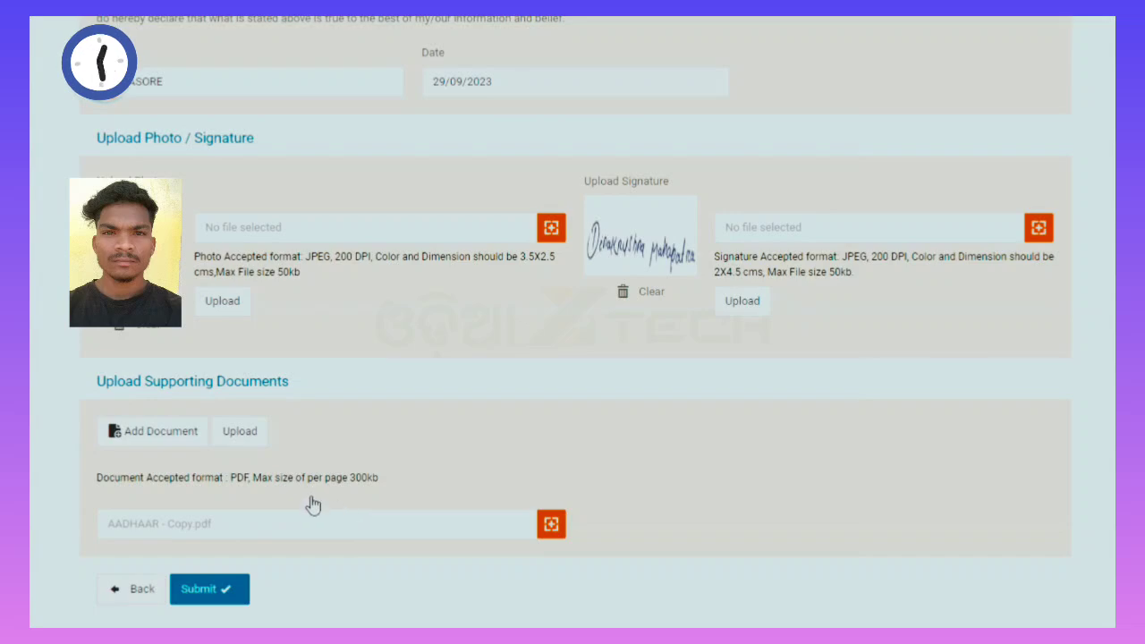
left_click(237, 432)
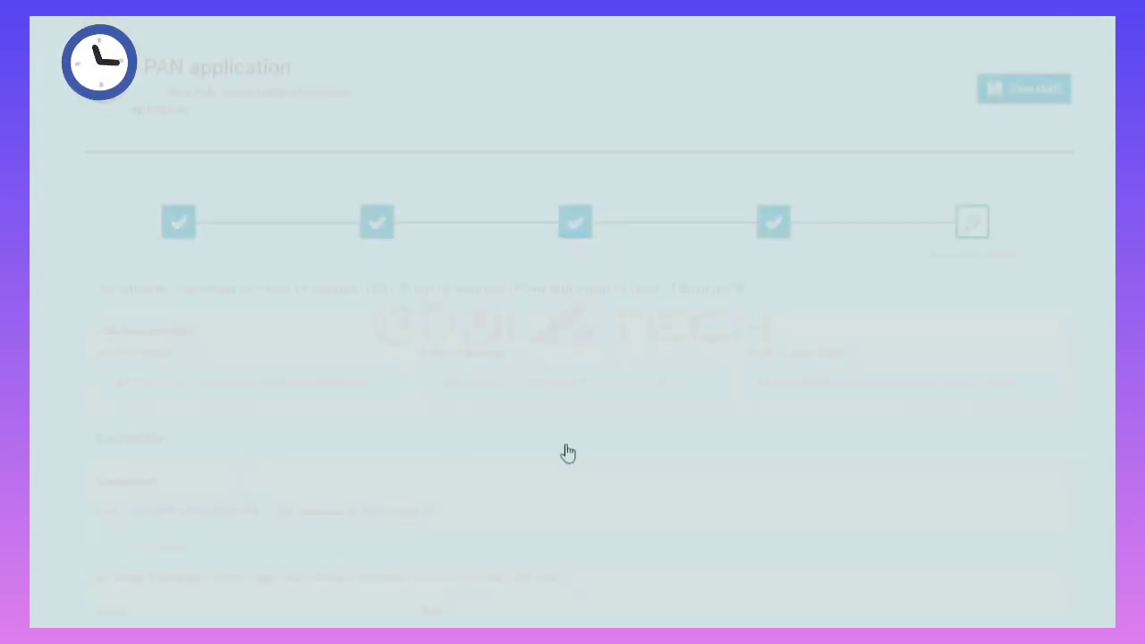
scroll(677, 432, "down", 7)
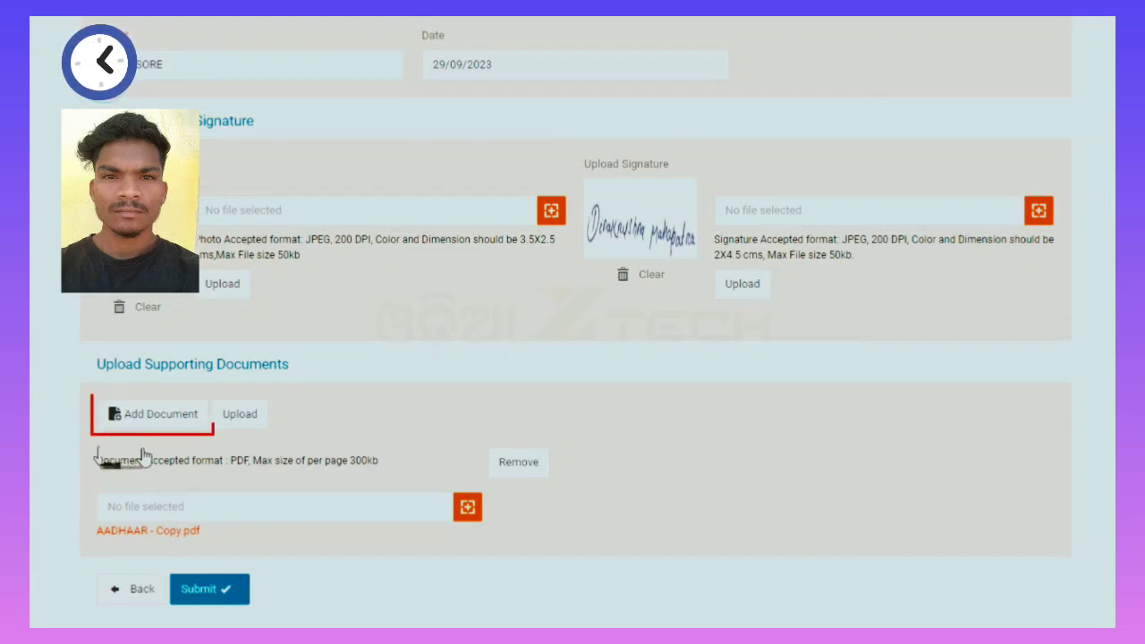
left_click(172, 402)
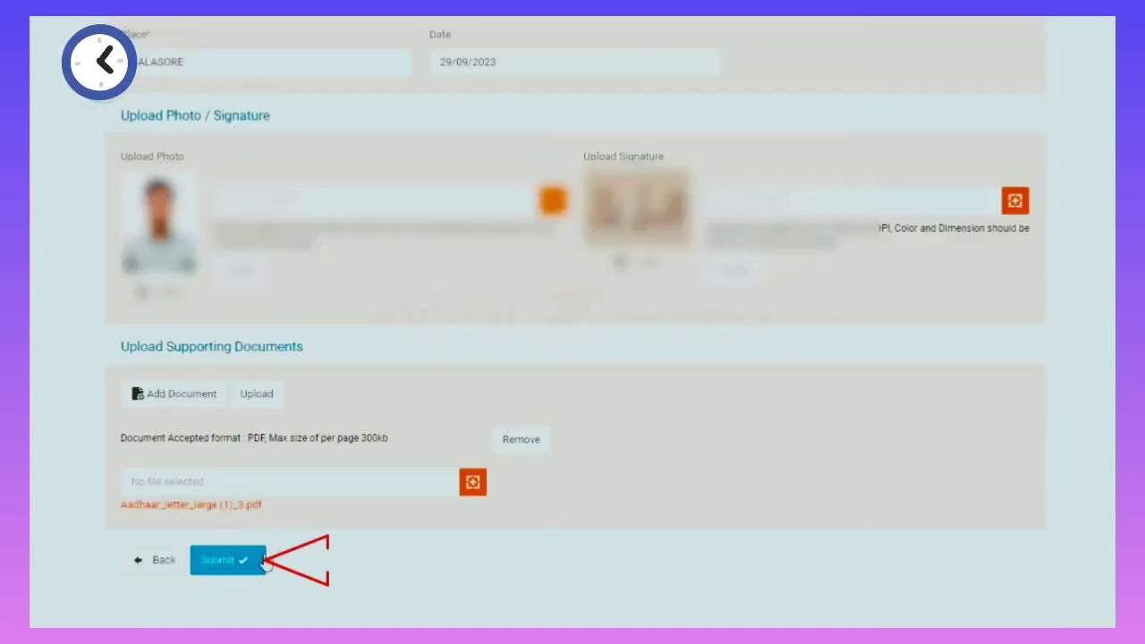
Submit the Form 49A and review its entries on the 'Please Confirm Details' verification page.
left_click(225, 559)
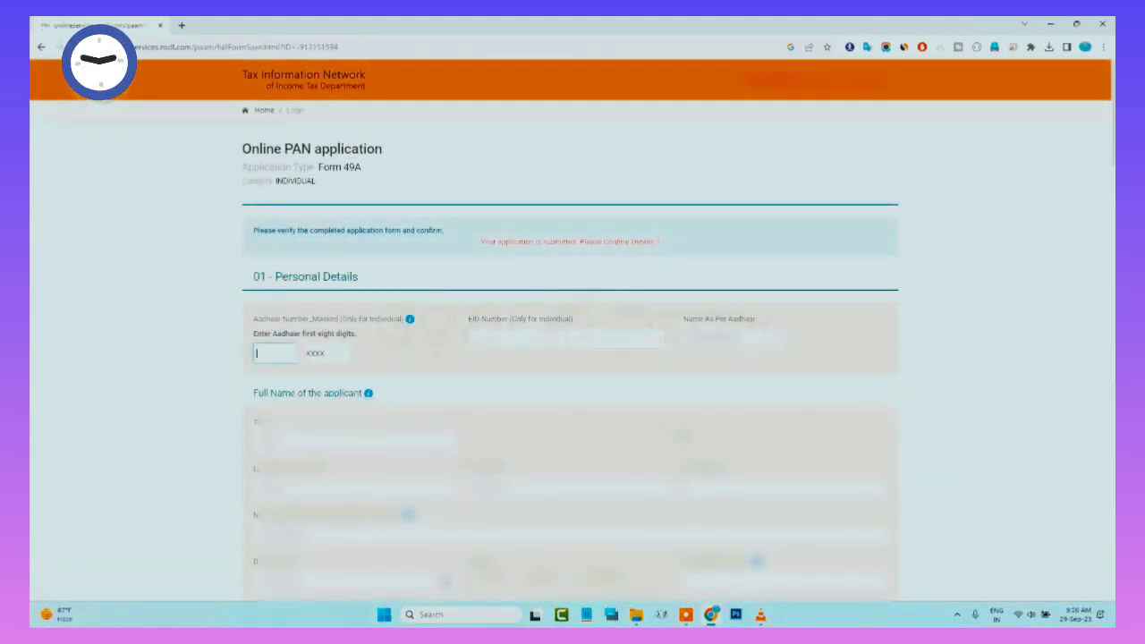
scroll(573, 357, "down", 5)
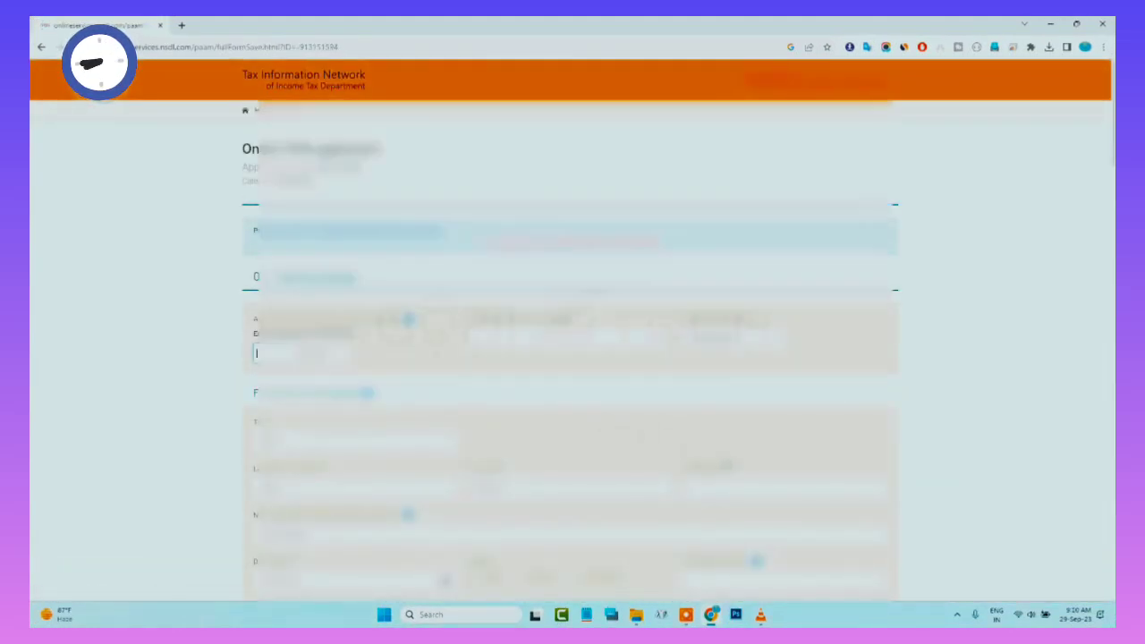
scroll(573, 357, "down", 6)
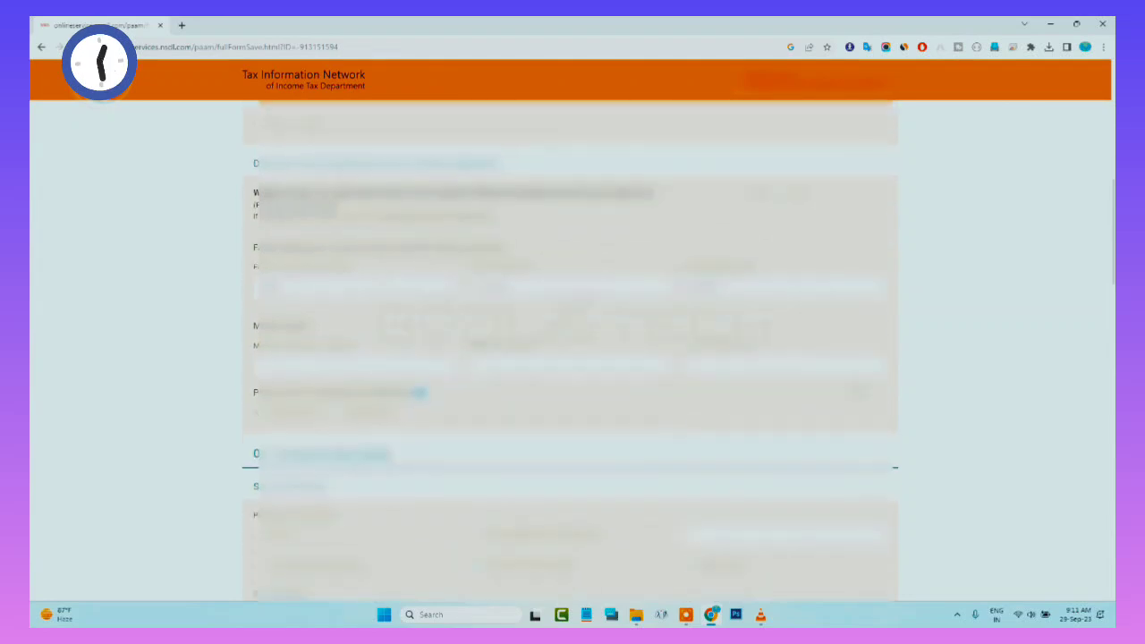
scroll(280, 390, "down", 6)
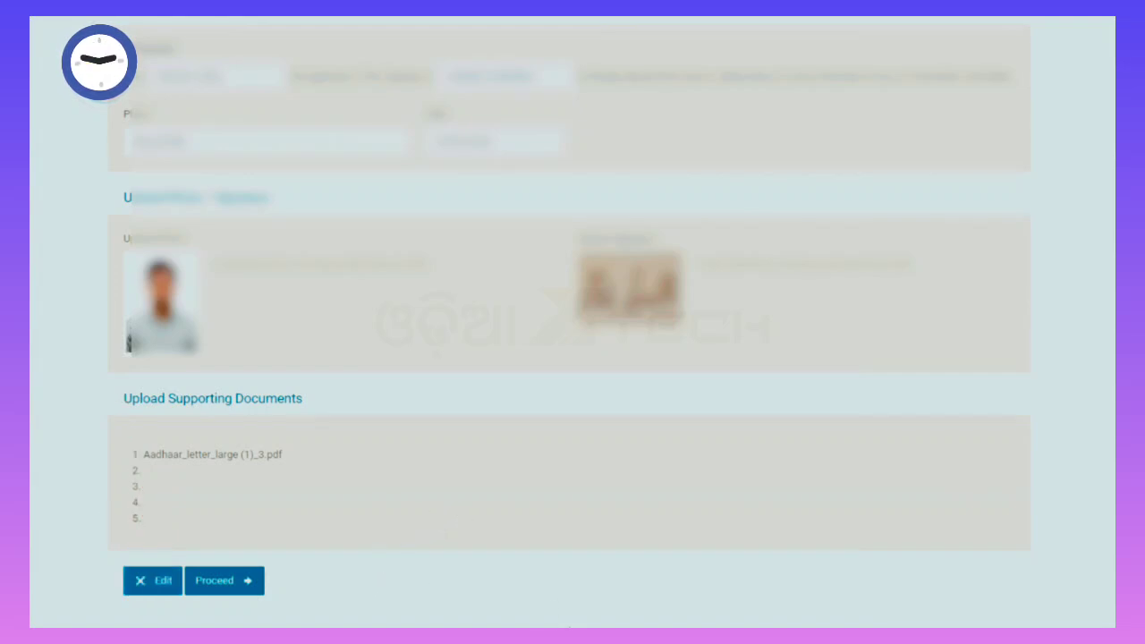
scroll(295, 311, "up", 15)
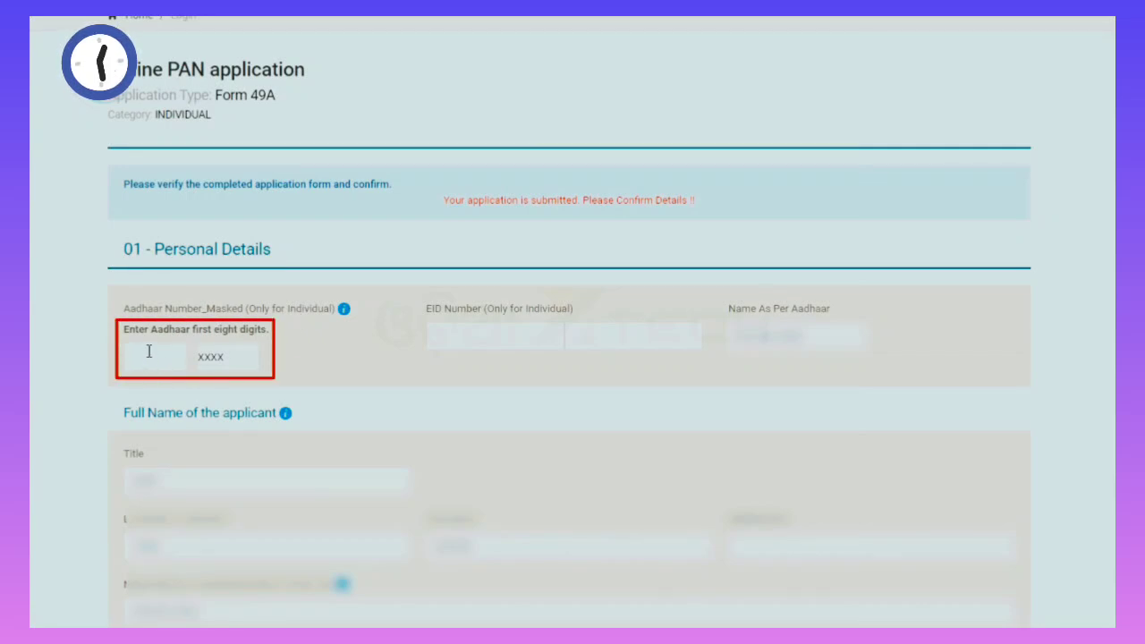
left_click(146, 355)
scroll(1102, 486, "down", 15)
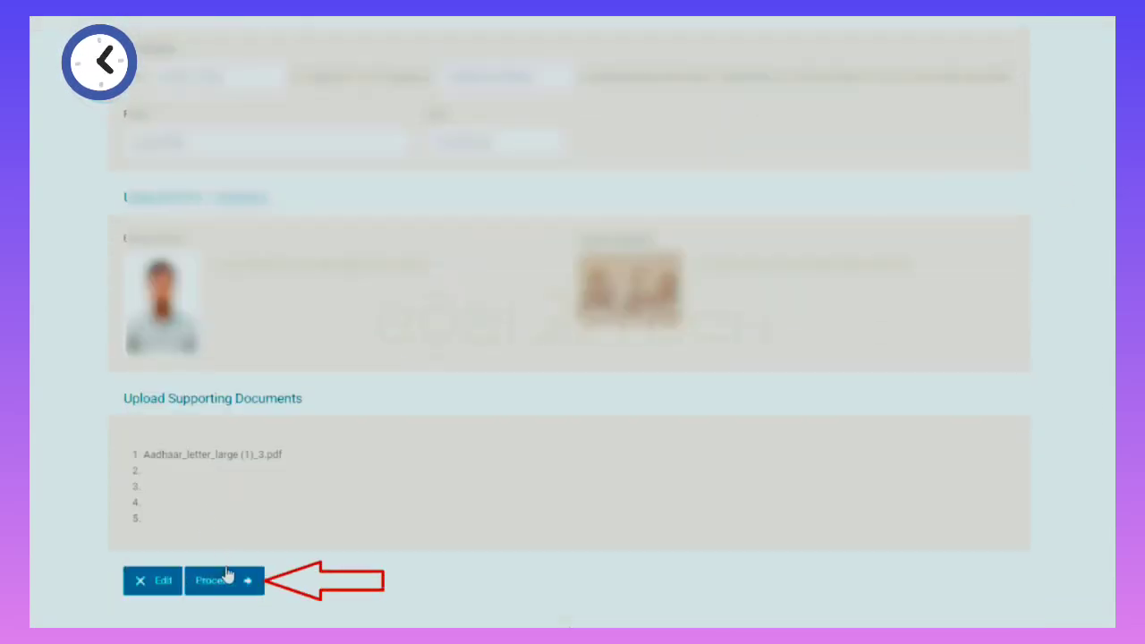
Choose online payment through Bill Desk, accept the terms of service and confirm the 106.90 fee.
left_click(227, 577)
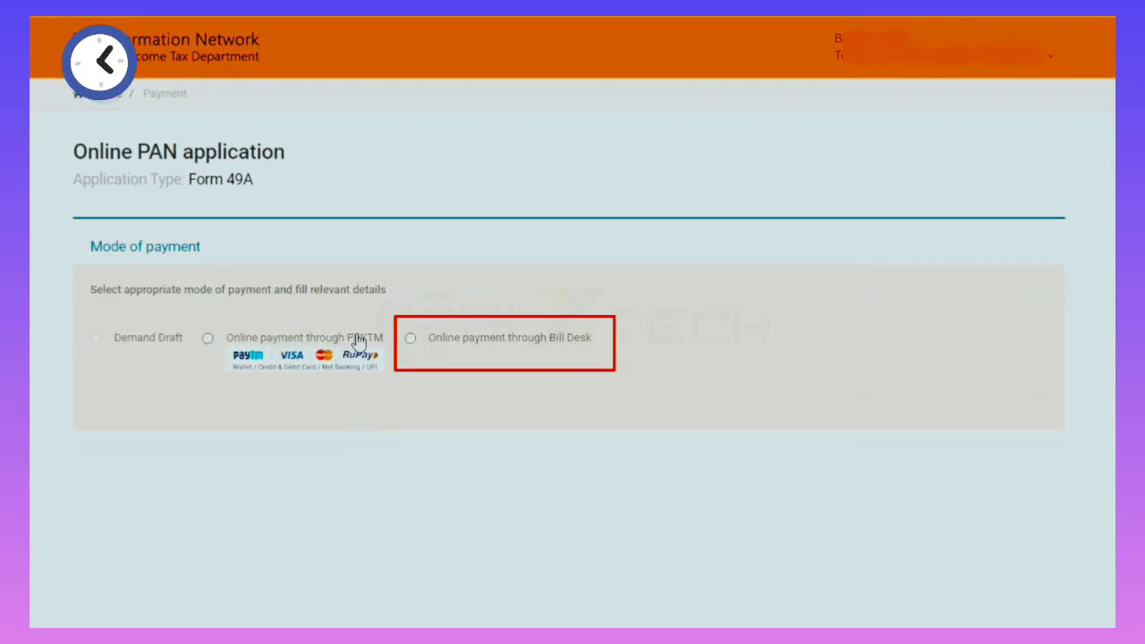
left_click(411, 340)
scroll(409, 307, "down", 2)
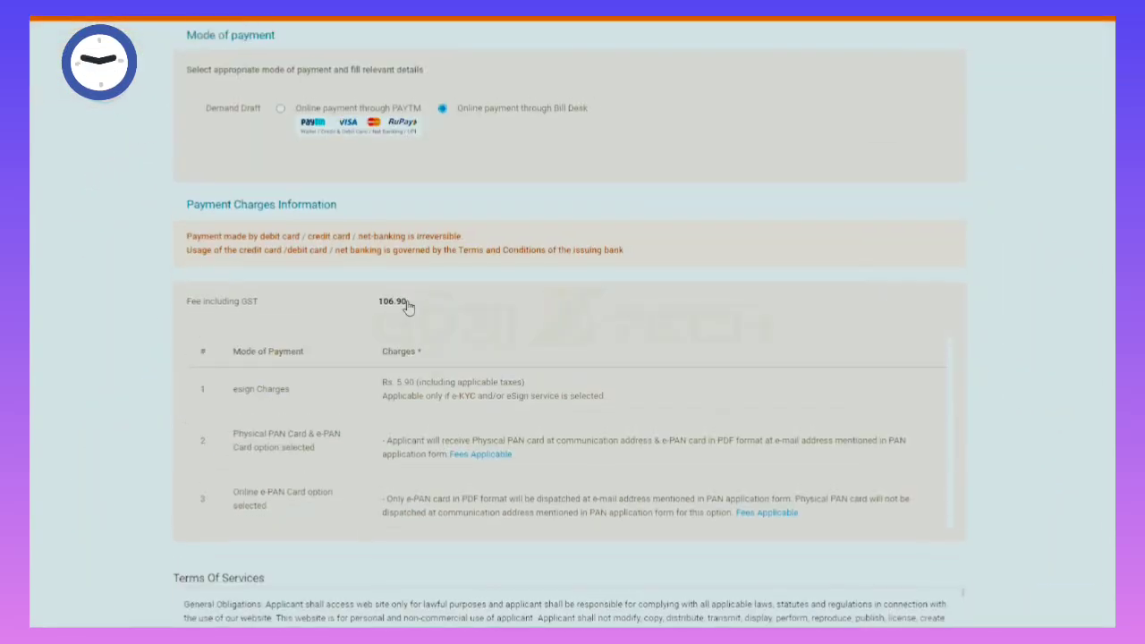
scroll(409, 307, "up", 1)
scroll(409, 307, "down", 1)
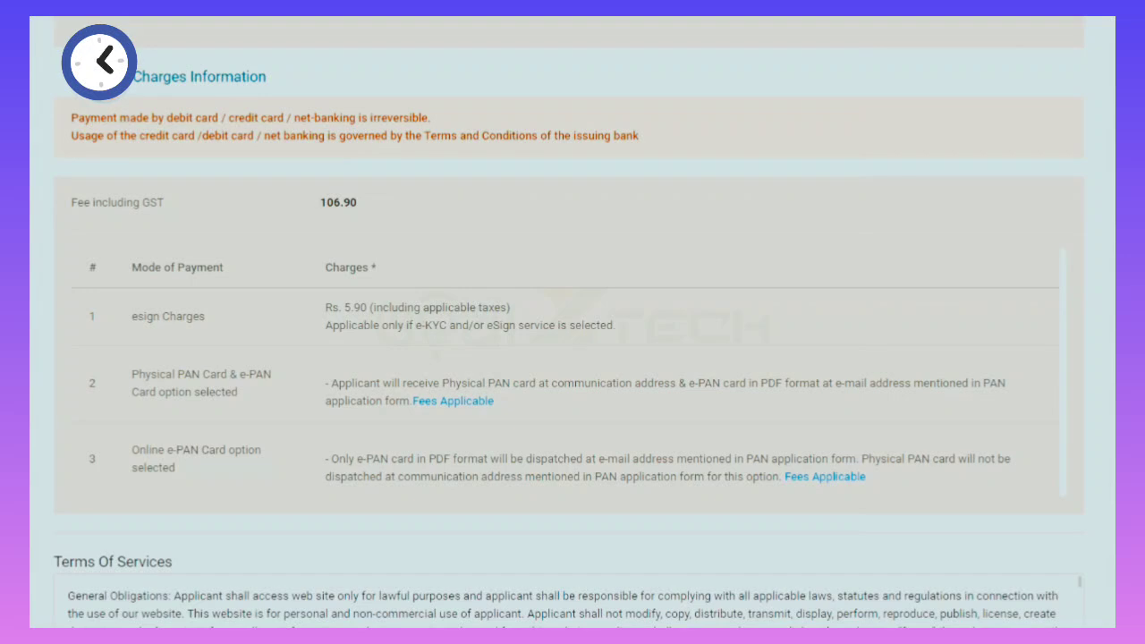
scroll(569, 358, "down", 2)
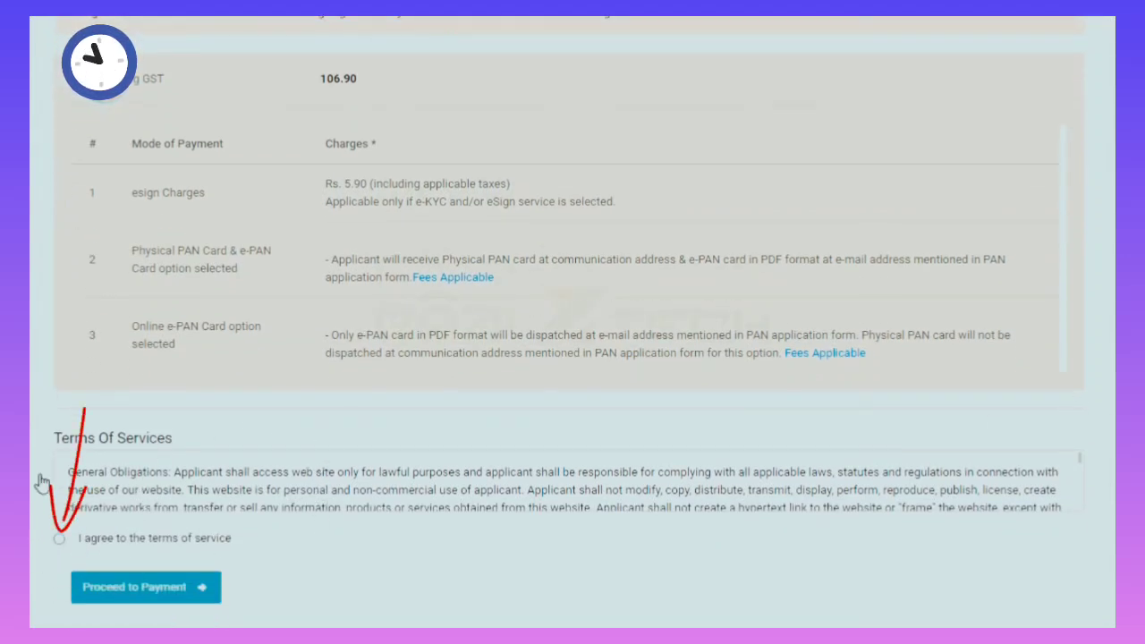
left_click(59, 538)
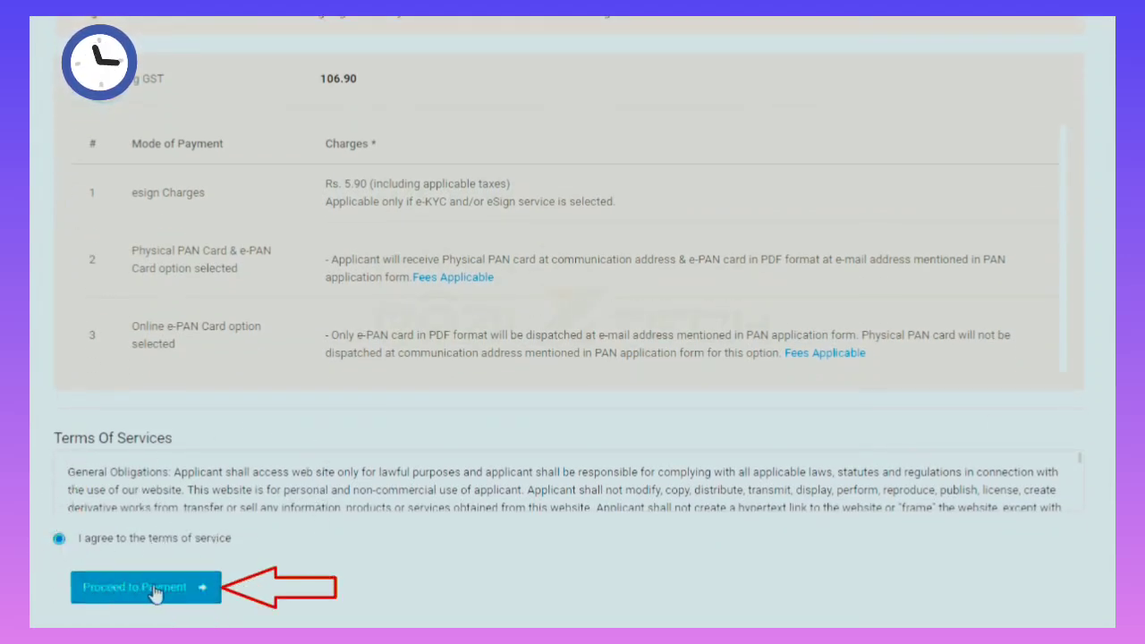
left_click(155, 590)
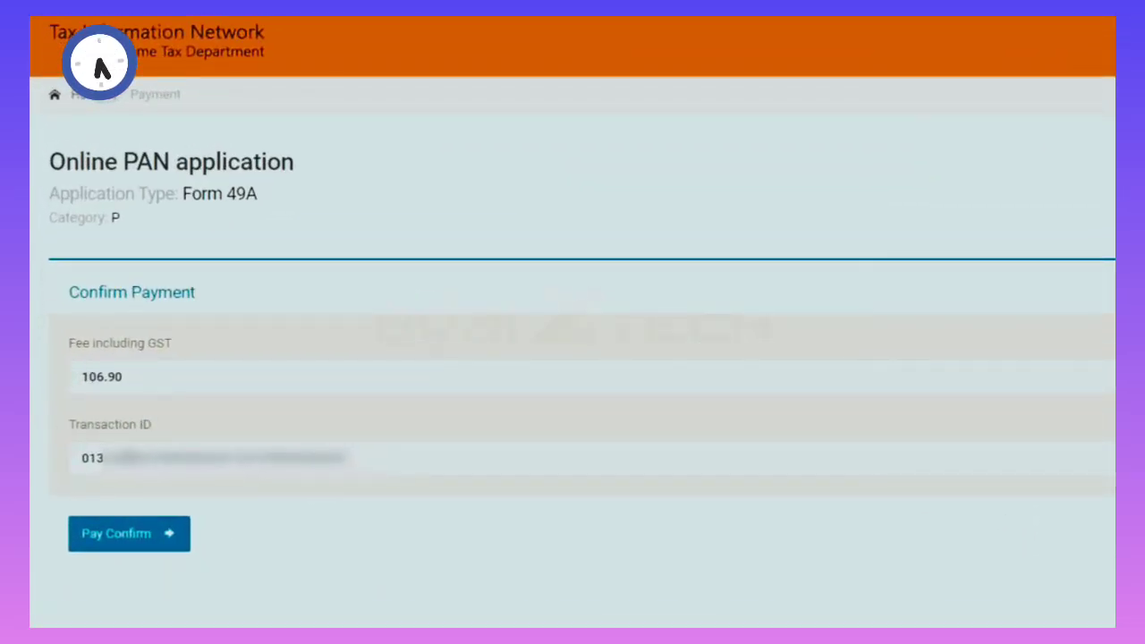
left_click(82, 541)
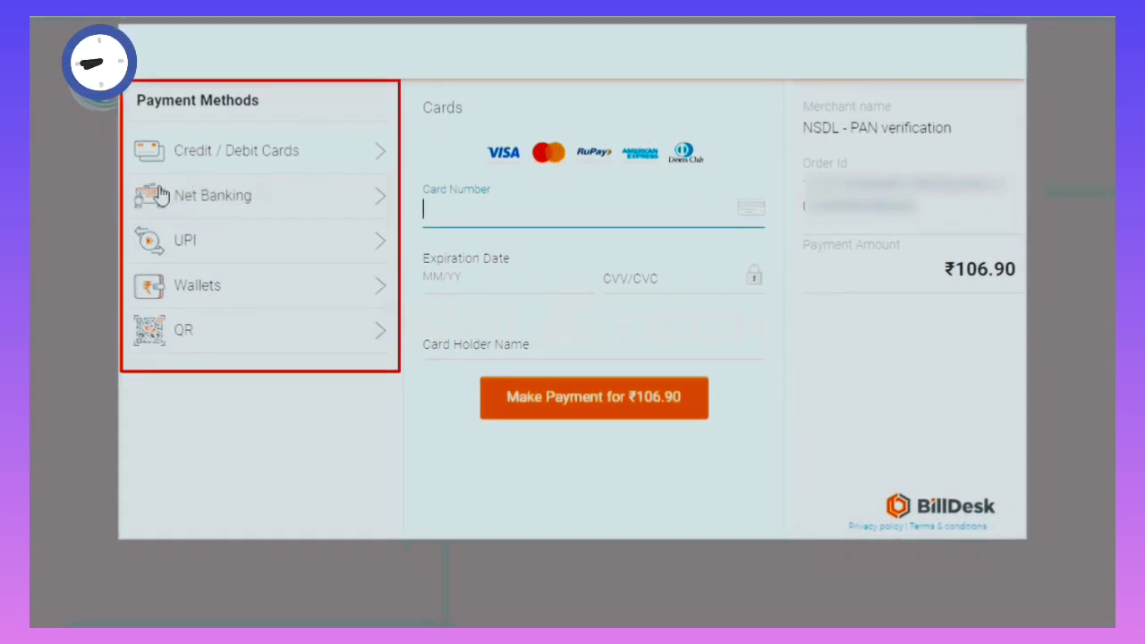
Look through the net banking, UPI, wallet and QR payment options on BillDesk.
left_click(225, 203)
left_click(212, 243)
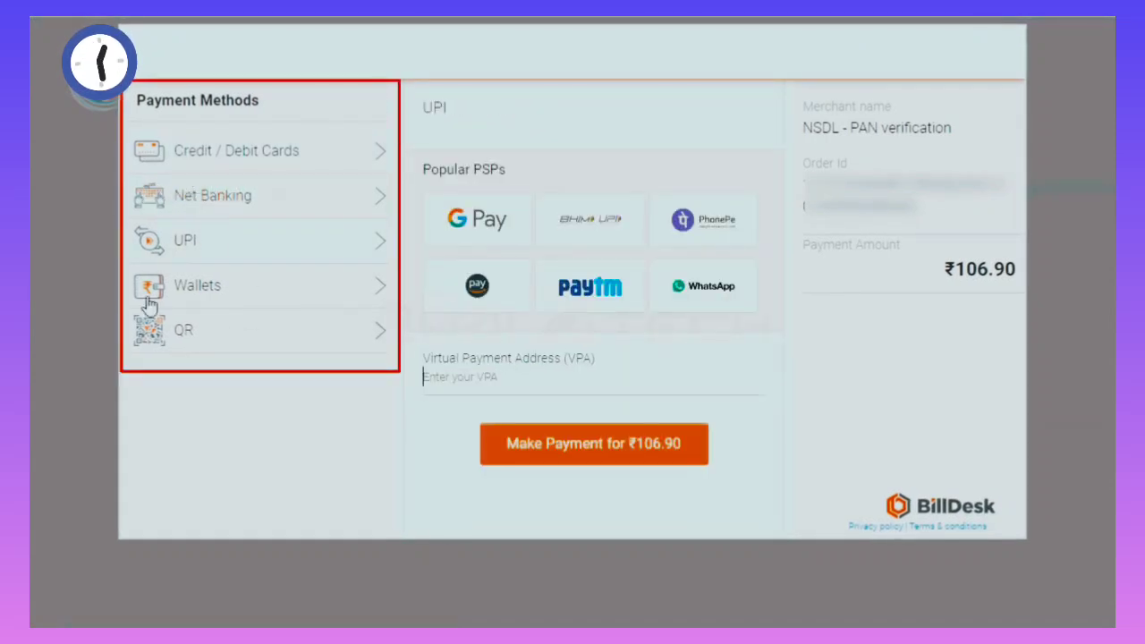
left_click(224, 285)
left_click(215, 331)
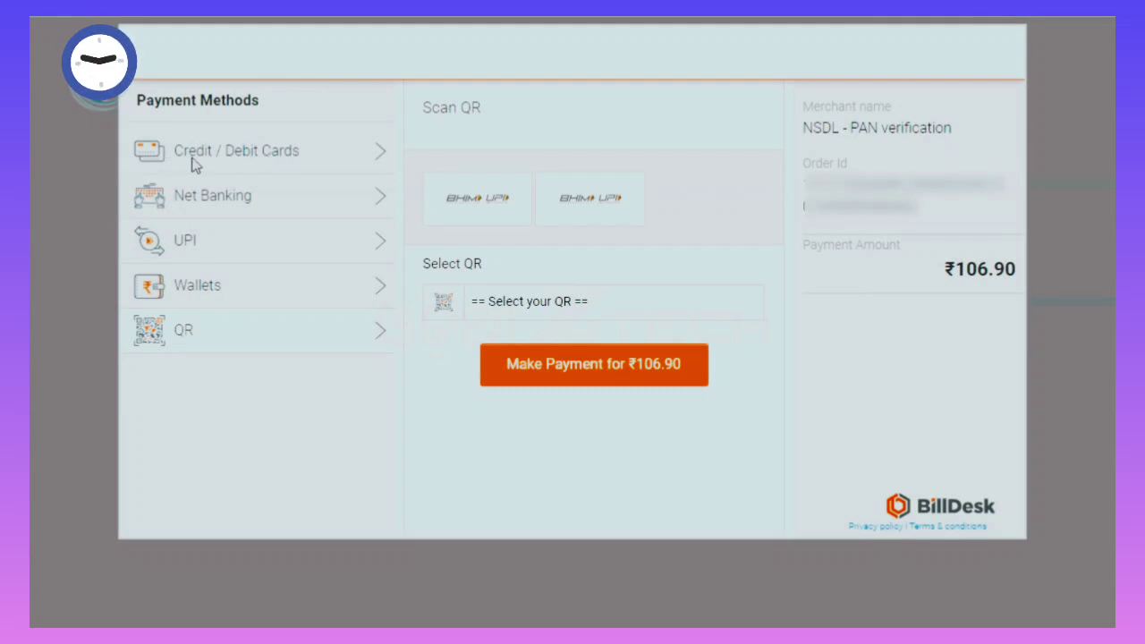
Pay ₹106.90 by credit/debit card, entering the card details, CVV and card holder's name.
left_click(267, 170)
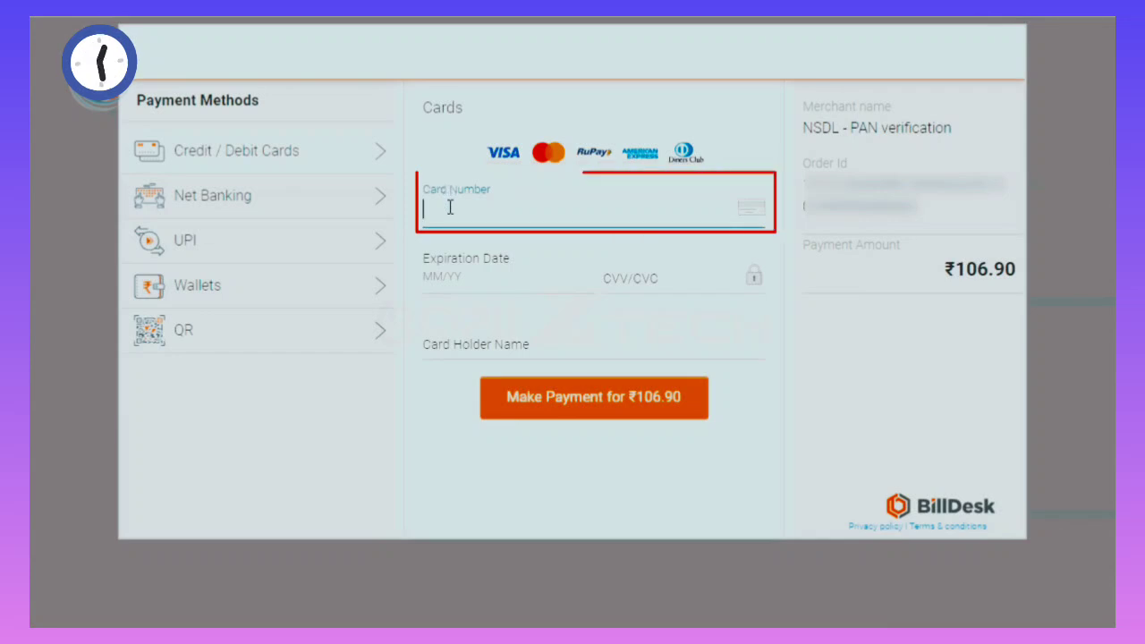
type("**")
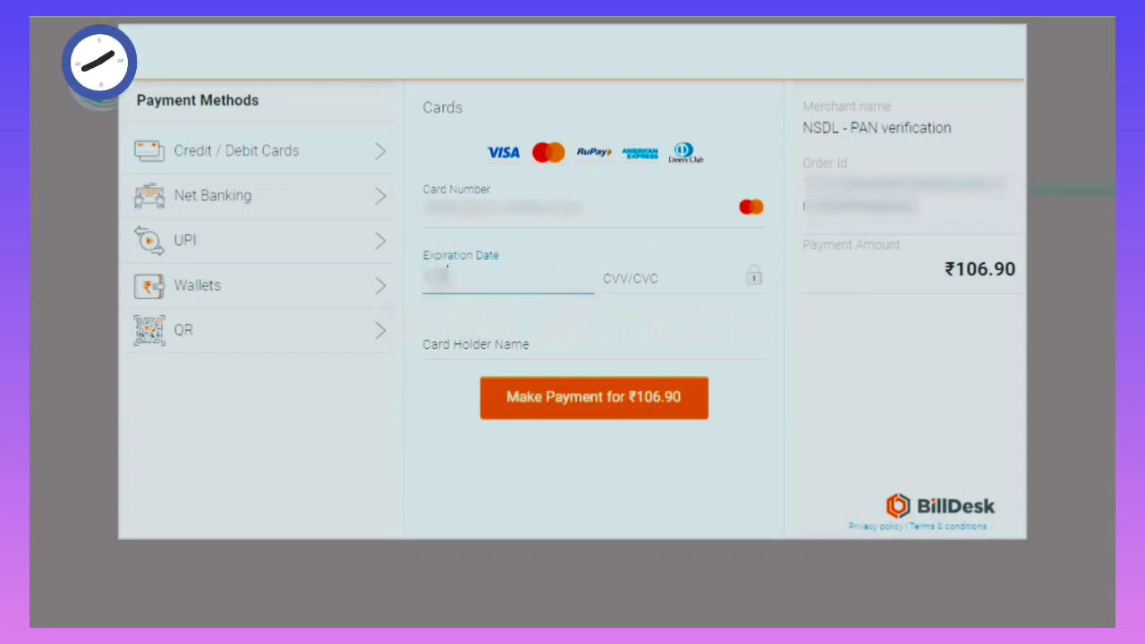
left_click(634, 282)
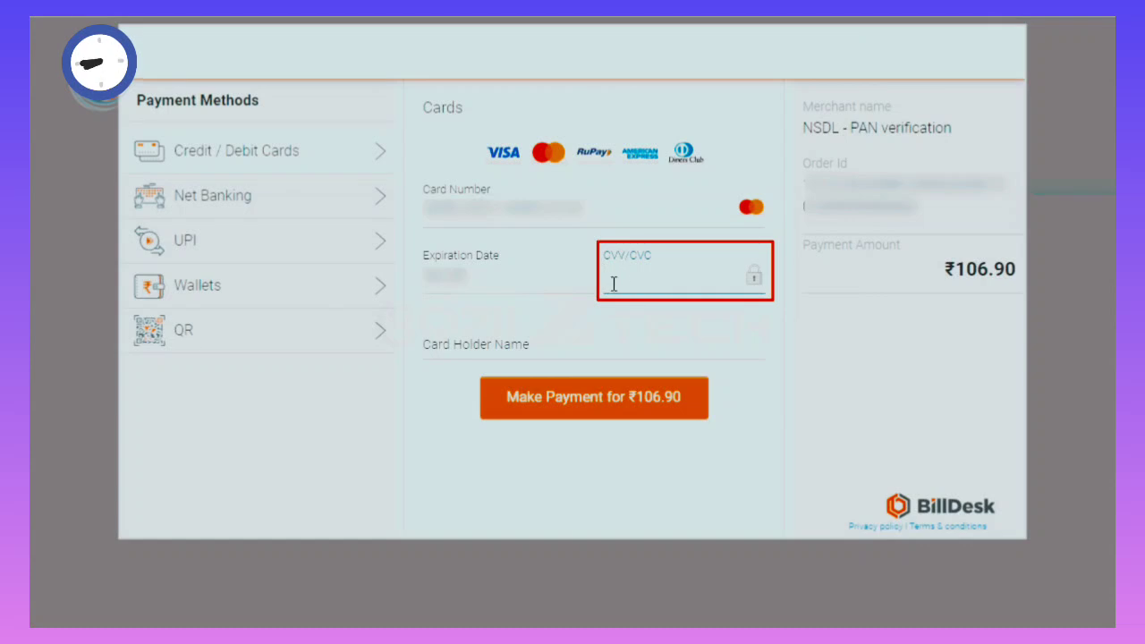
left_click(438, 340)
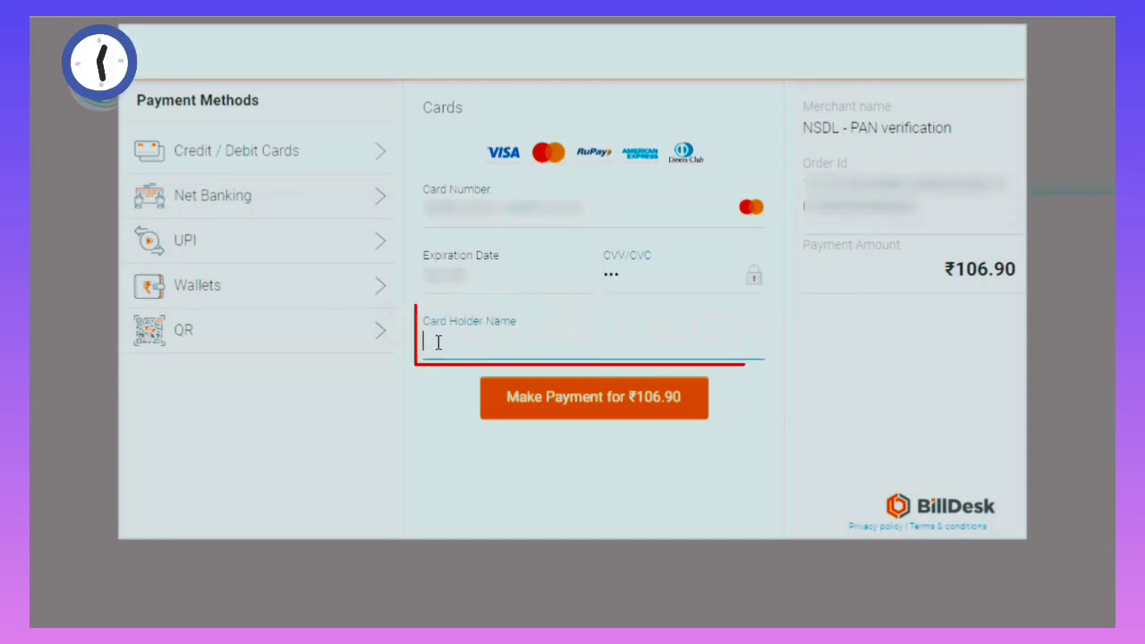
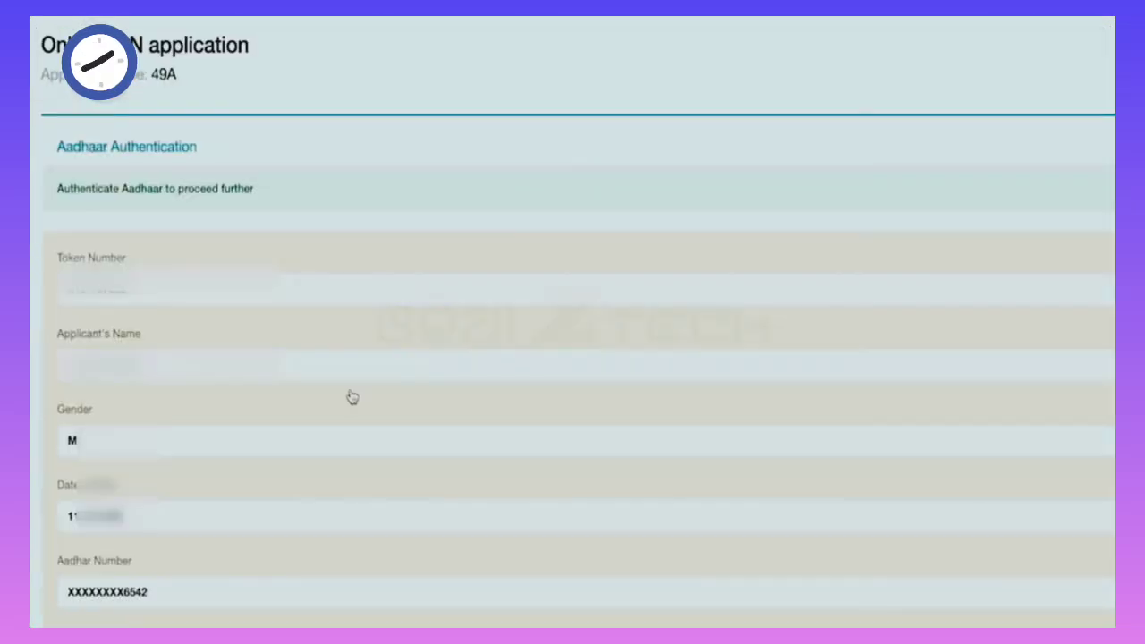
Accept the Aadhaar consent and authenticate the application by Aadhaar OTP.
scroll(352, 398, "down", 2)
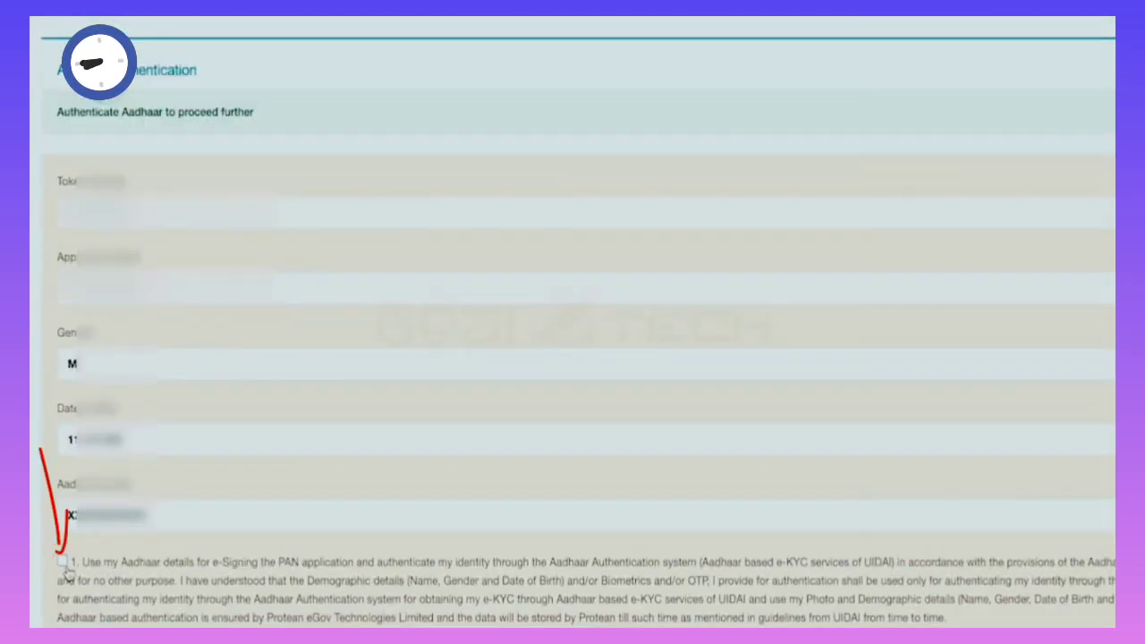
left_click(62, 563)
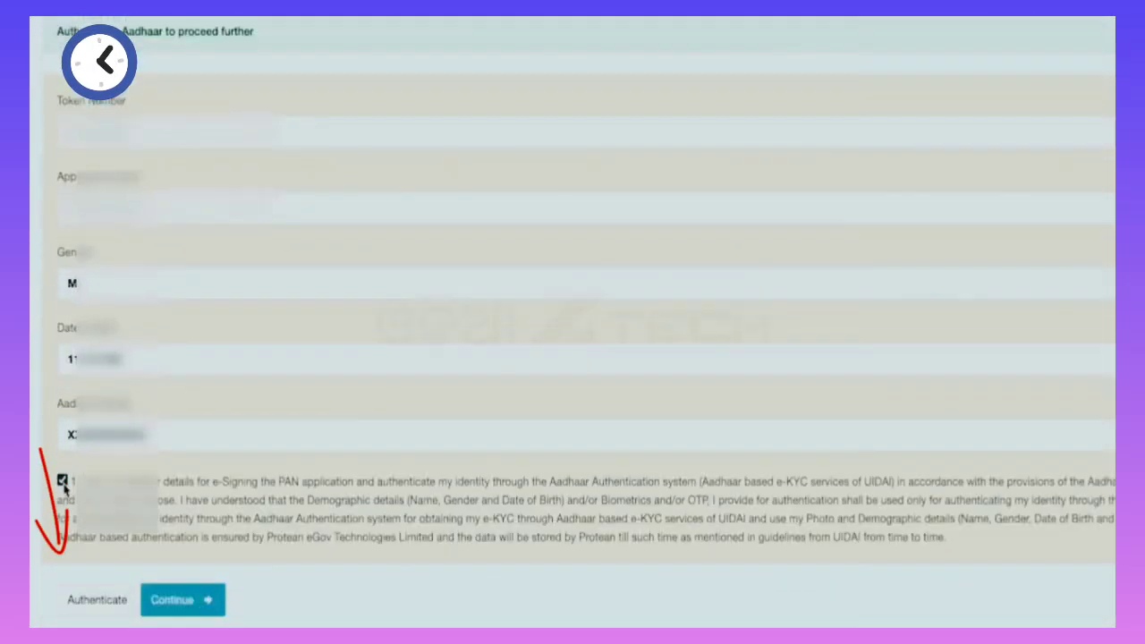
left_click(96, 600)
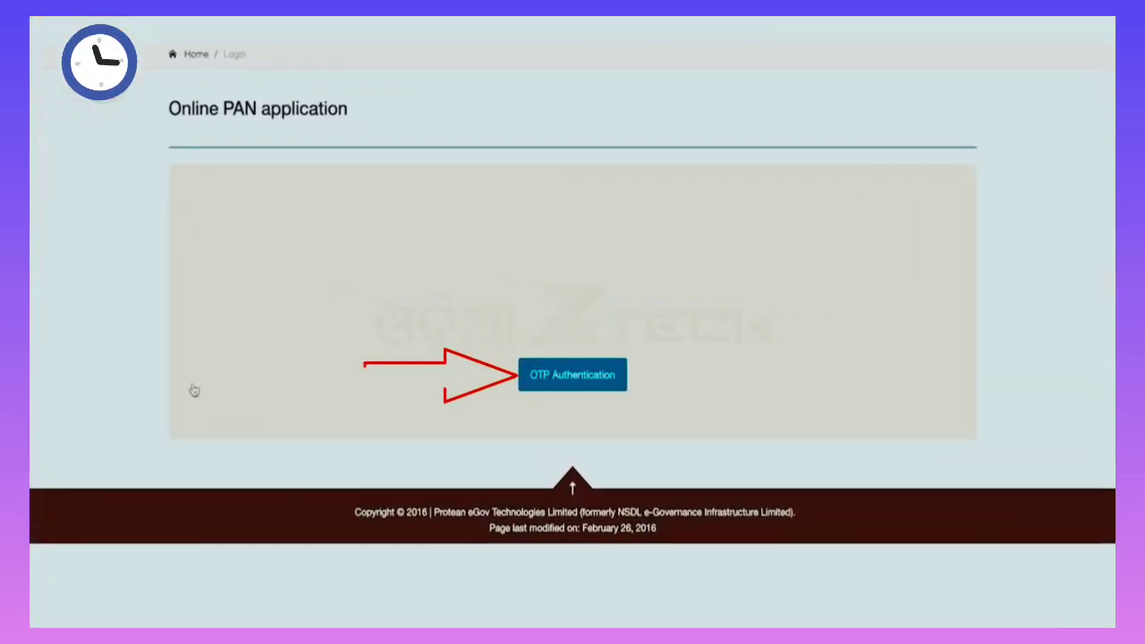
left_click(570, 337)
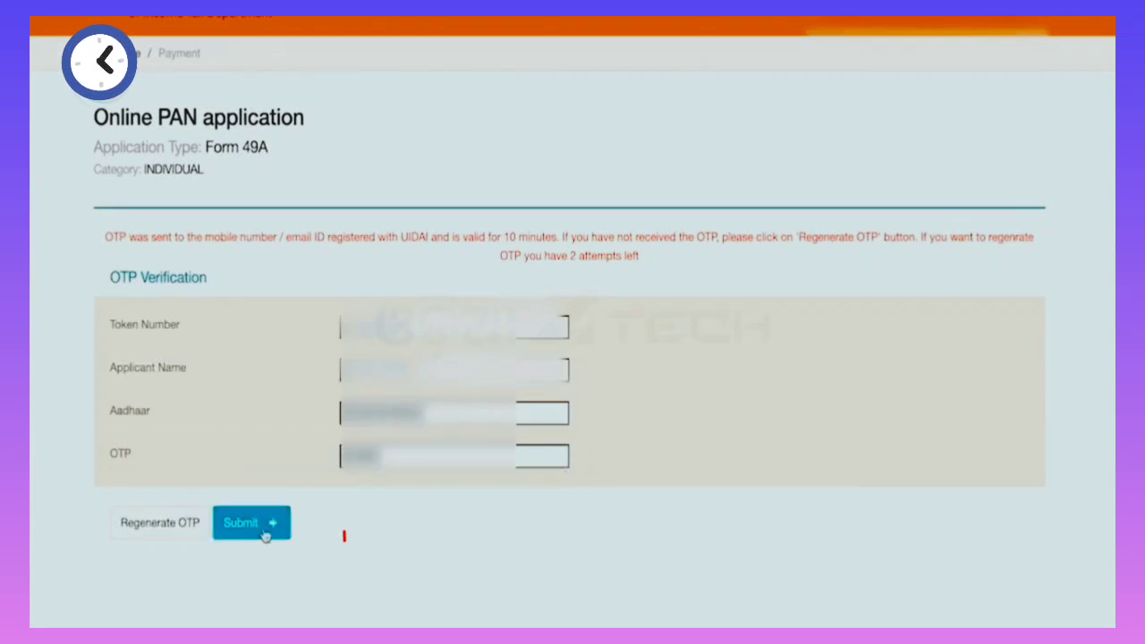
left_click(258, 534)
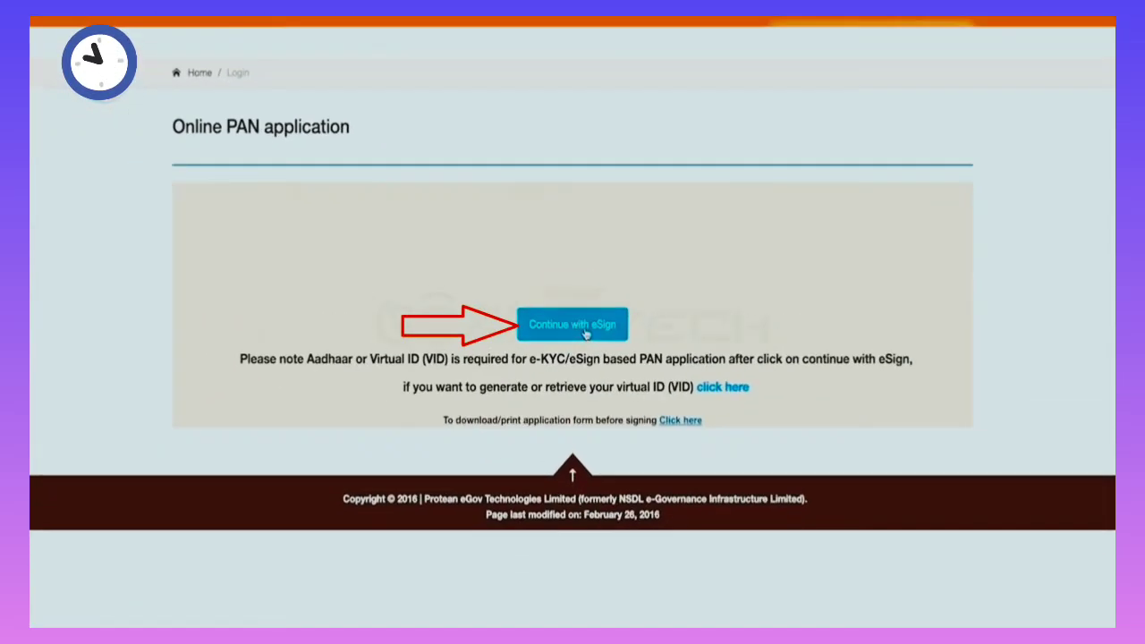
eSign the application with a verified Aadhaar eSign OTP.
left_click(588, 348)
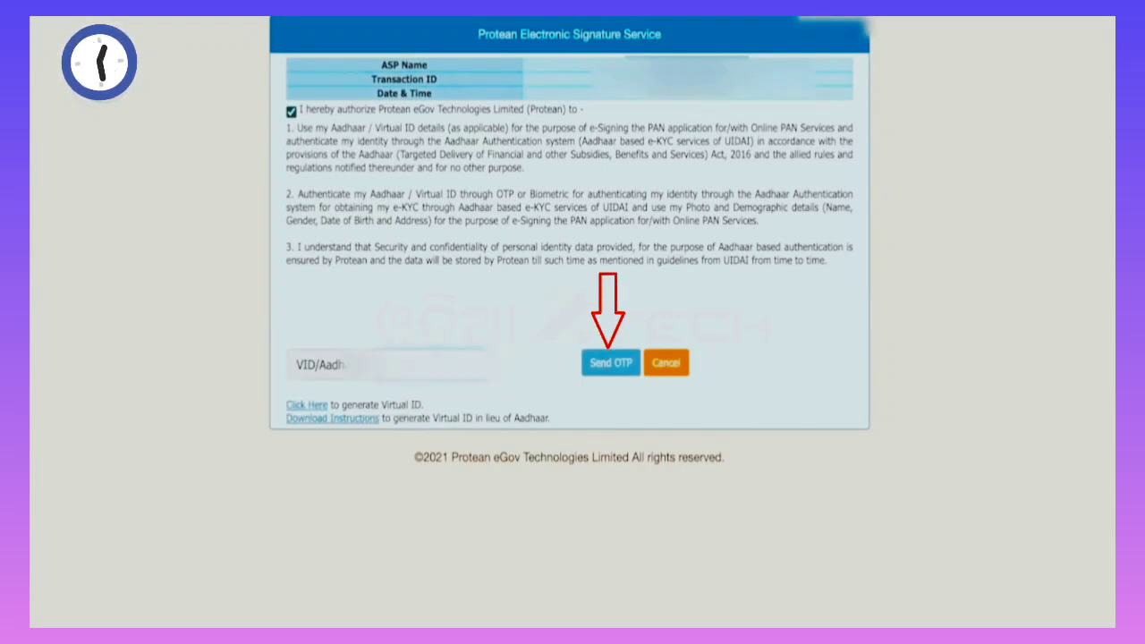
left_click(610, 363)
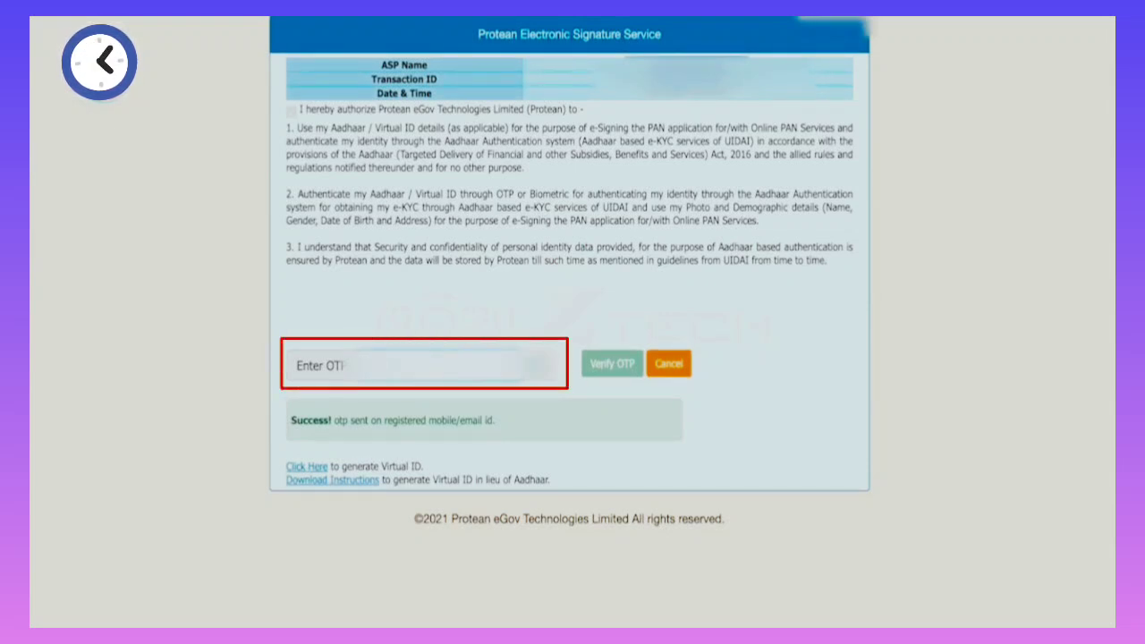
left_click(612, 371)
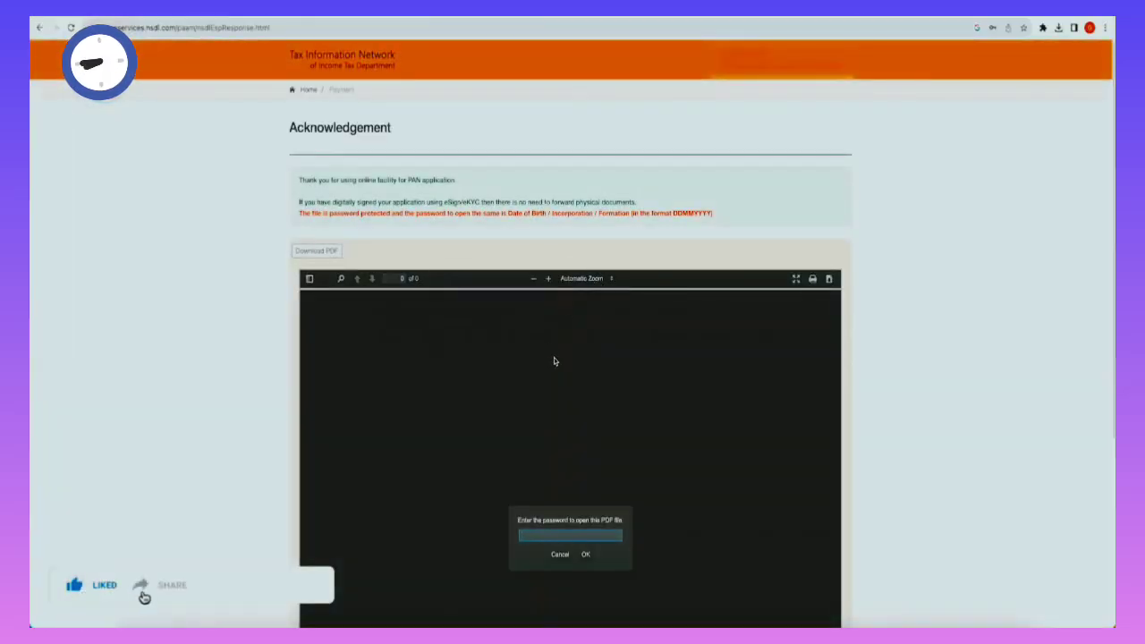
Unlock the acknowledgement PDF by entering the applicant's date-of-birth password.
scroll(555, 357, "down", 2)
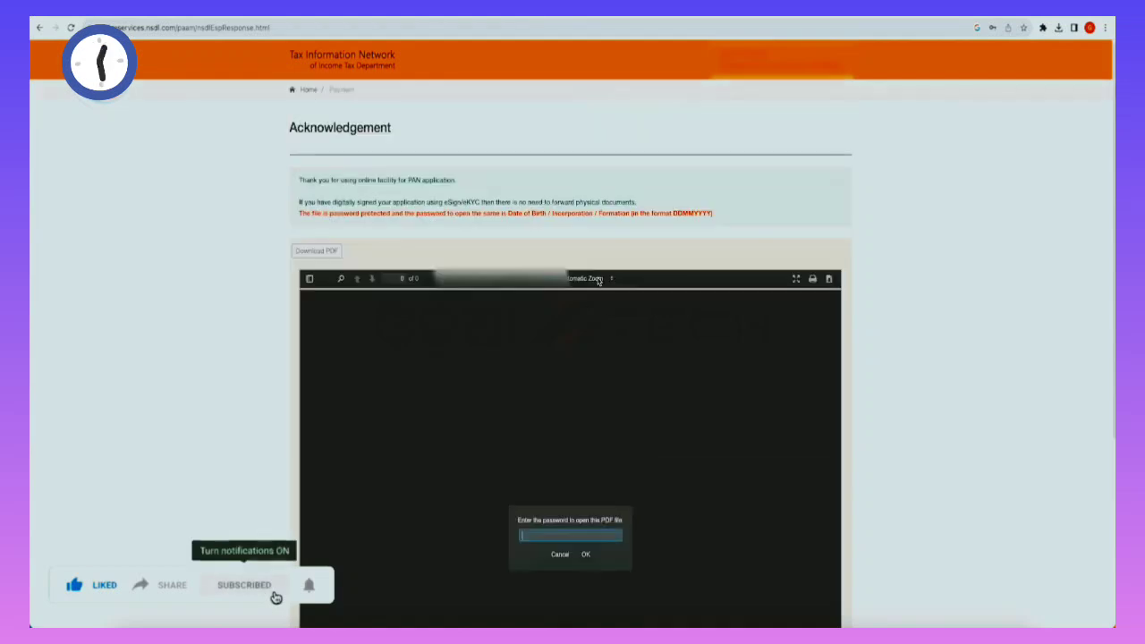
scroll(598, 341, "up", 2)
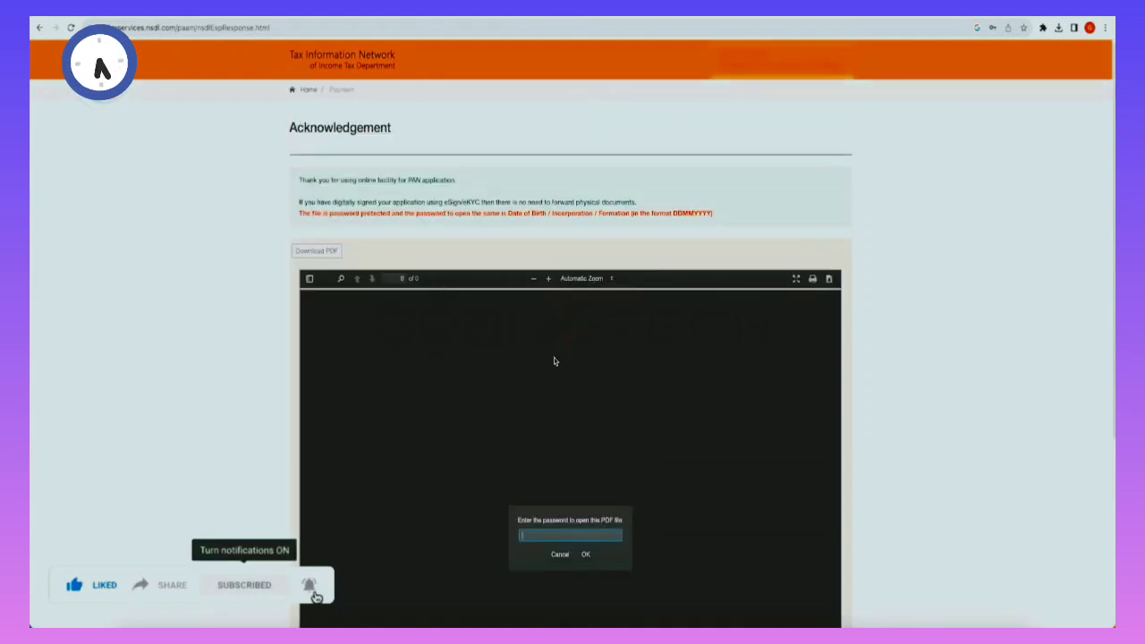
scroll(553, 357, "down", 2)
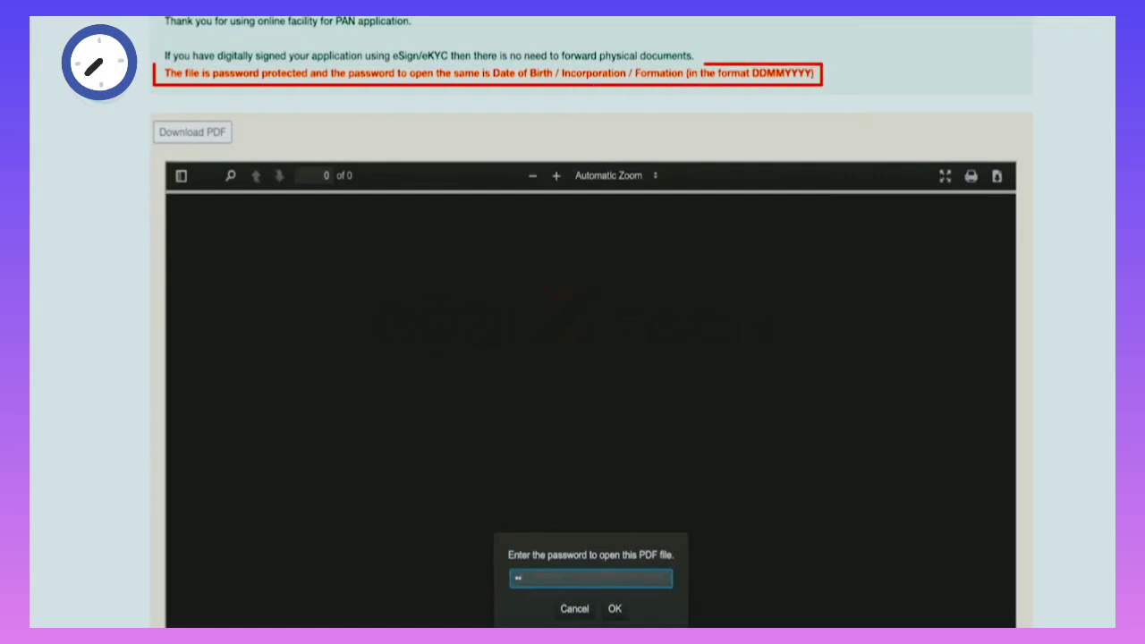
type("•••")
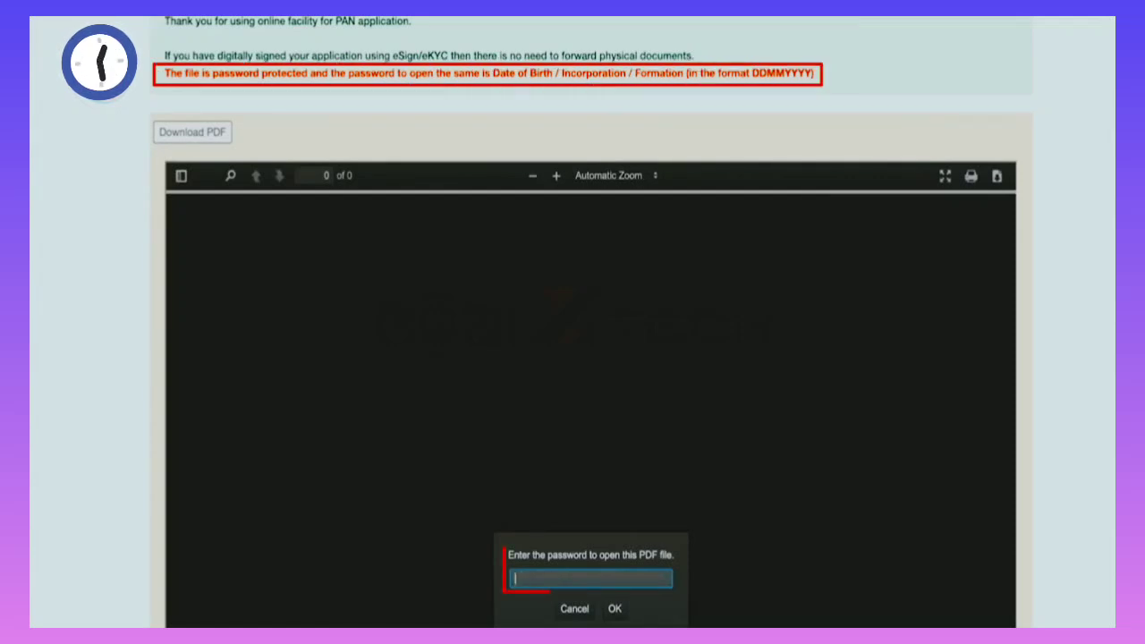
type("••••")
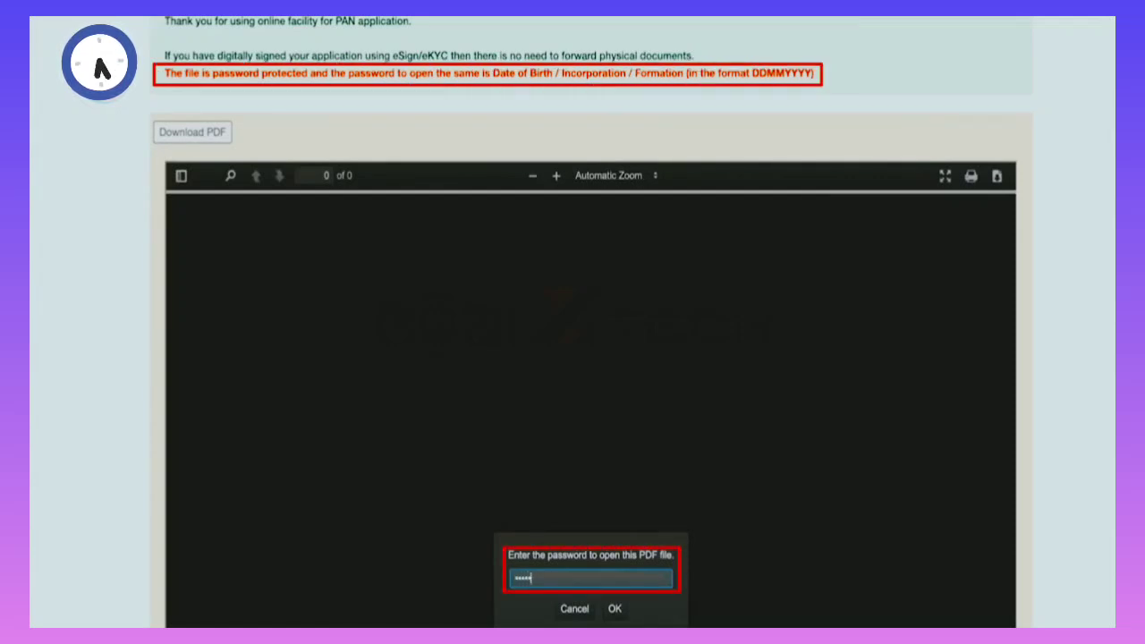
key("Return")
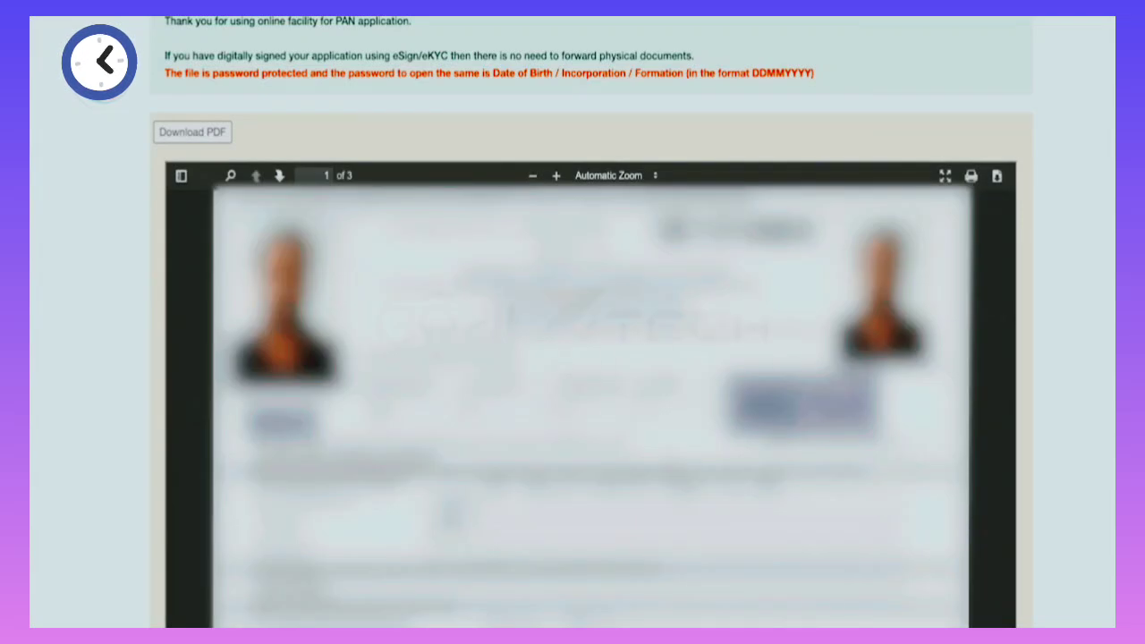
Save the three-page acknowledgement as a PDF file through the print dialog.
scroll(590, 402, "down", 5)
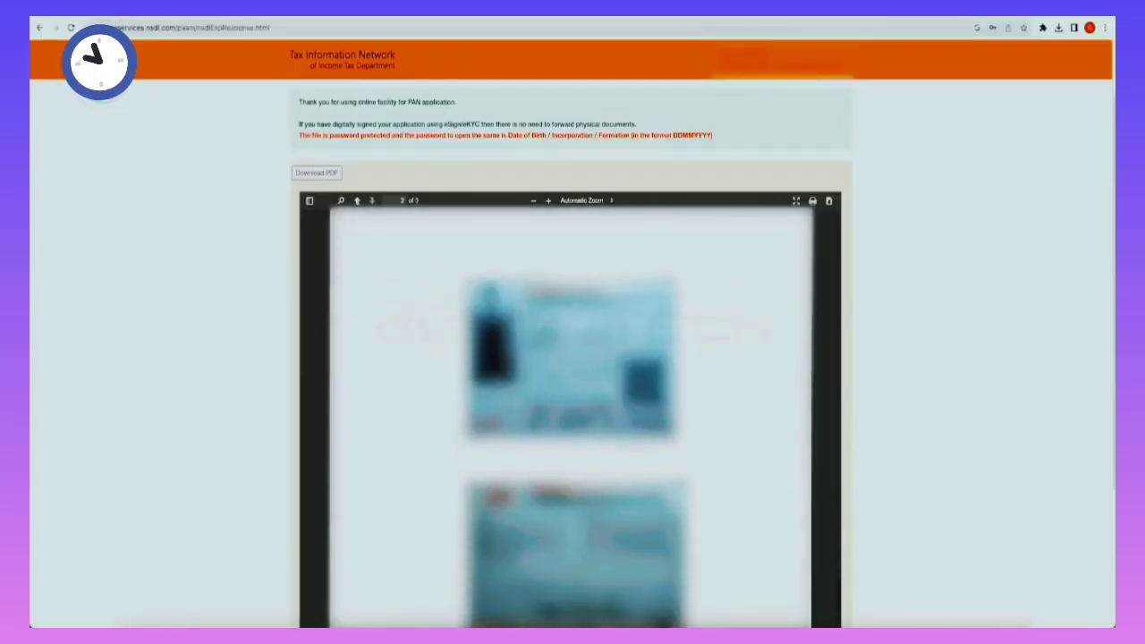
scroll(570, 415, "down", 3)
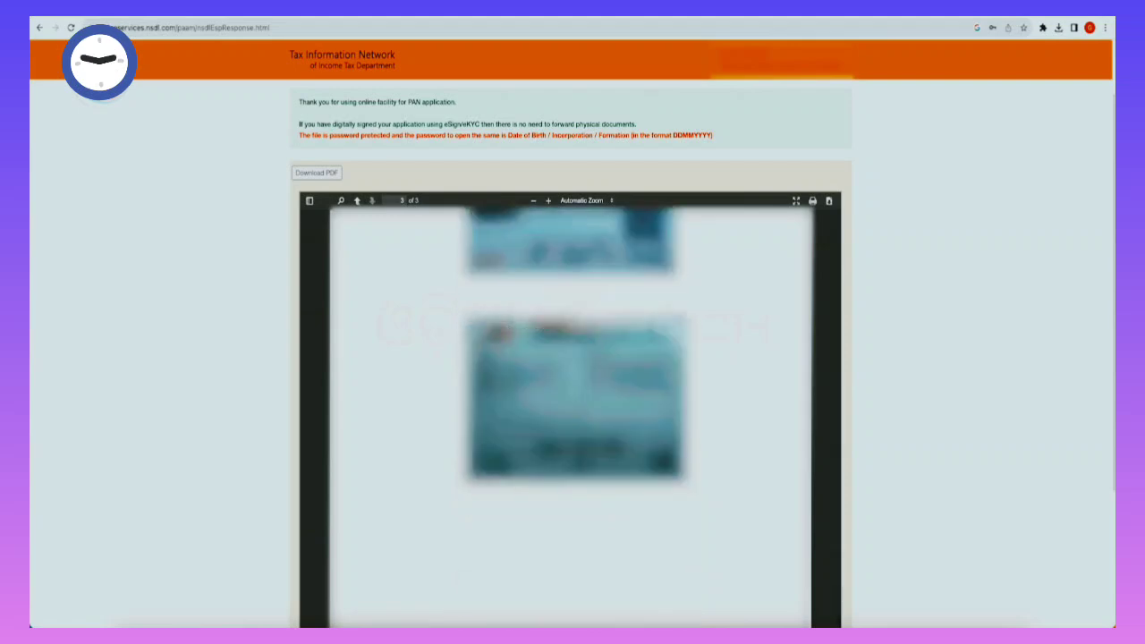
key("super+p")
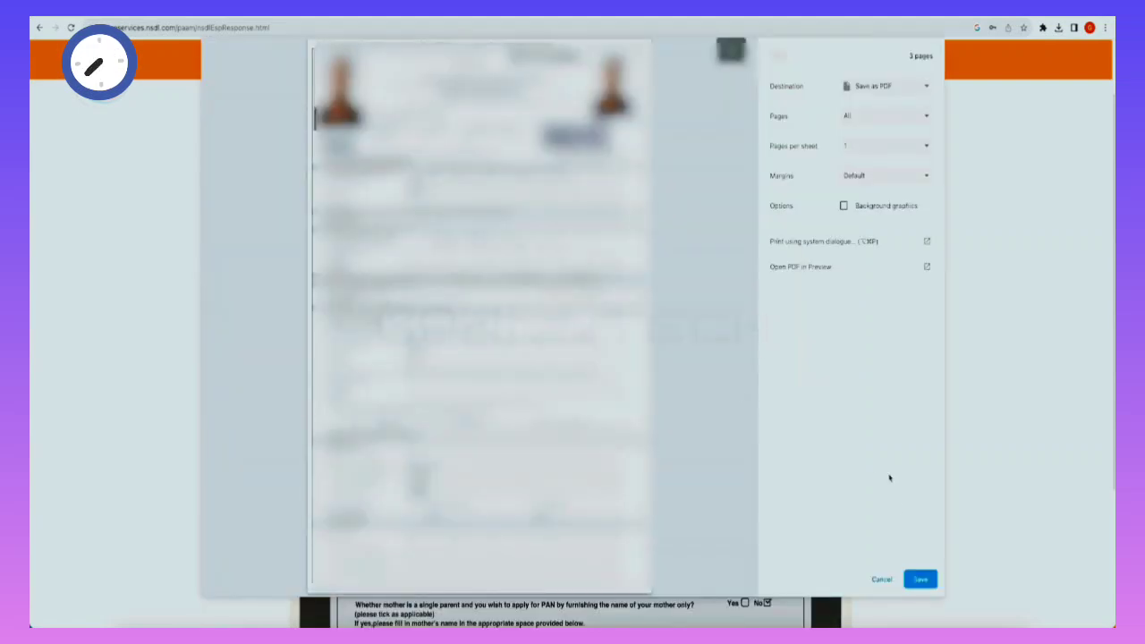
left_click(921, 578)
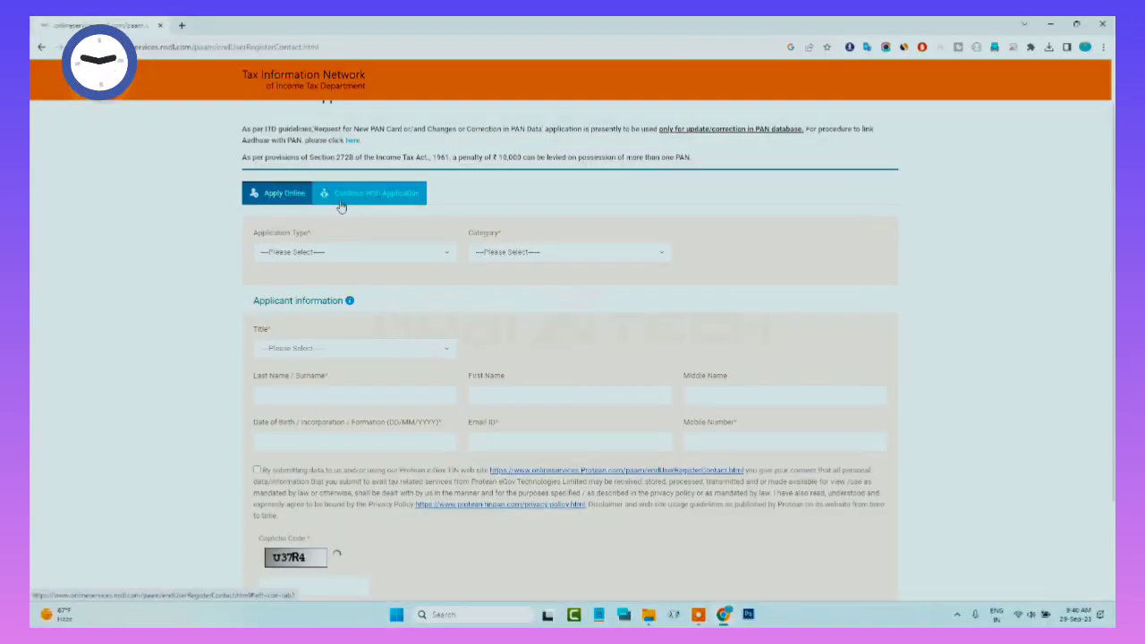
Switch from the Continue With Application tab to the Apply Online tab, showing a blank form.
left_click(340, 195)
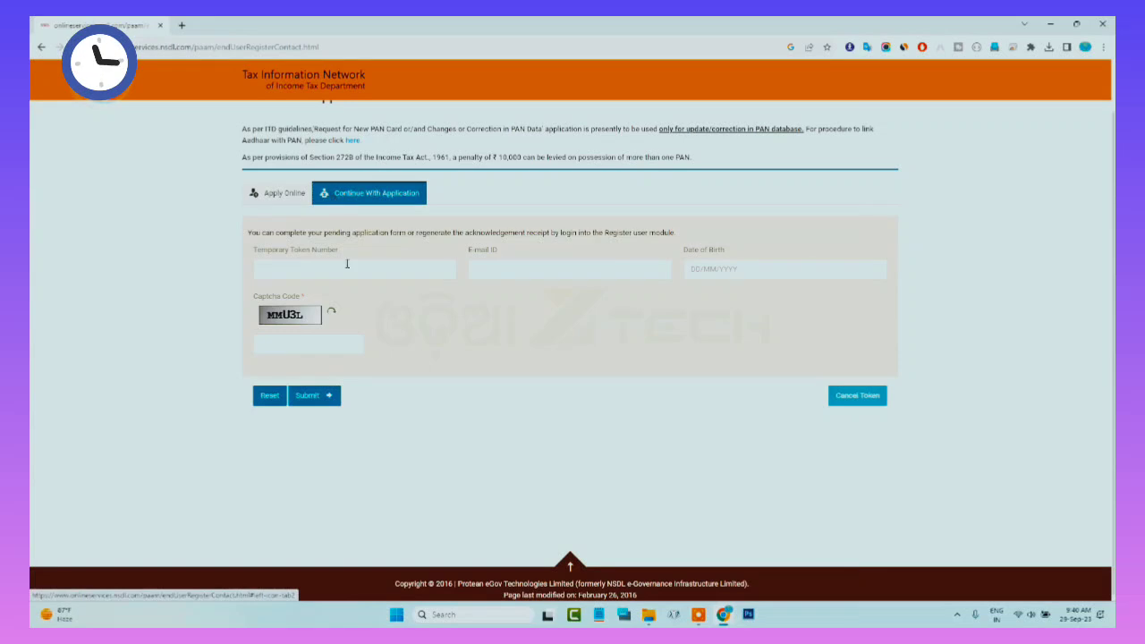
scroll(341, 323, "up", 1)
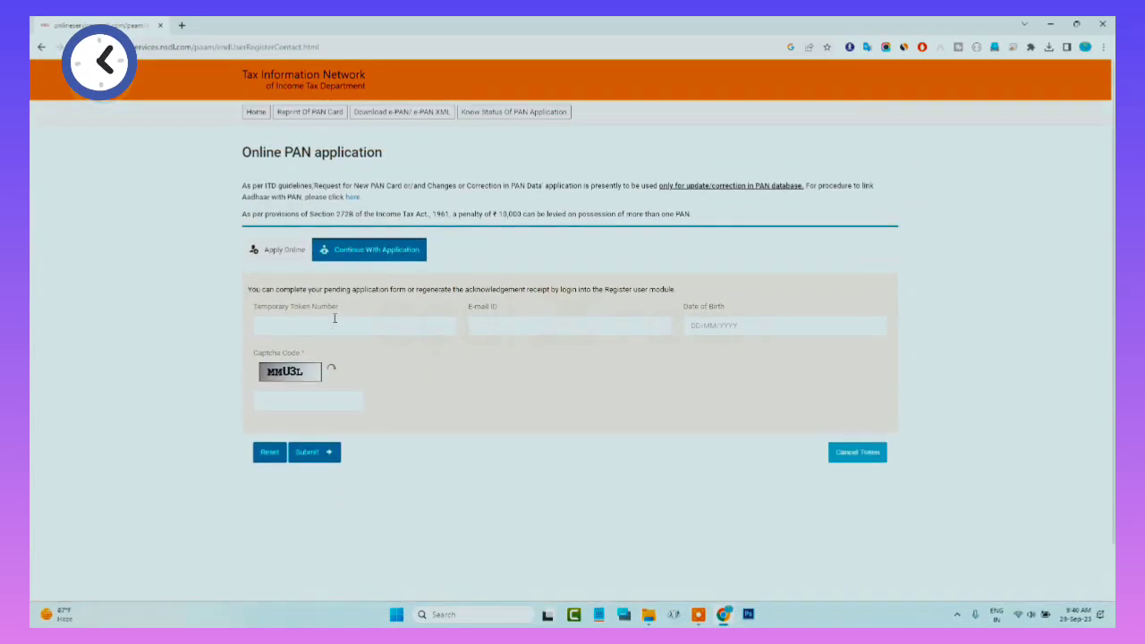
left_click(280, 260)
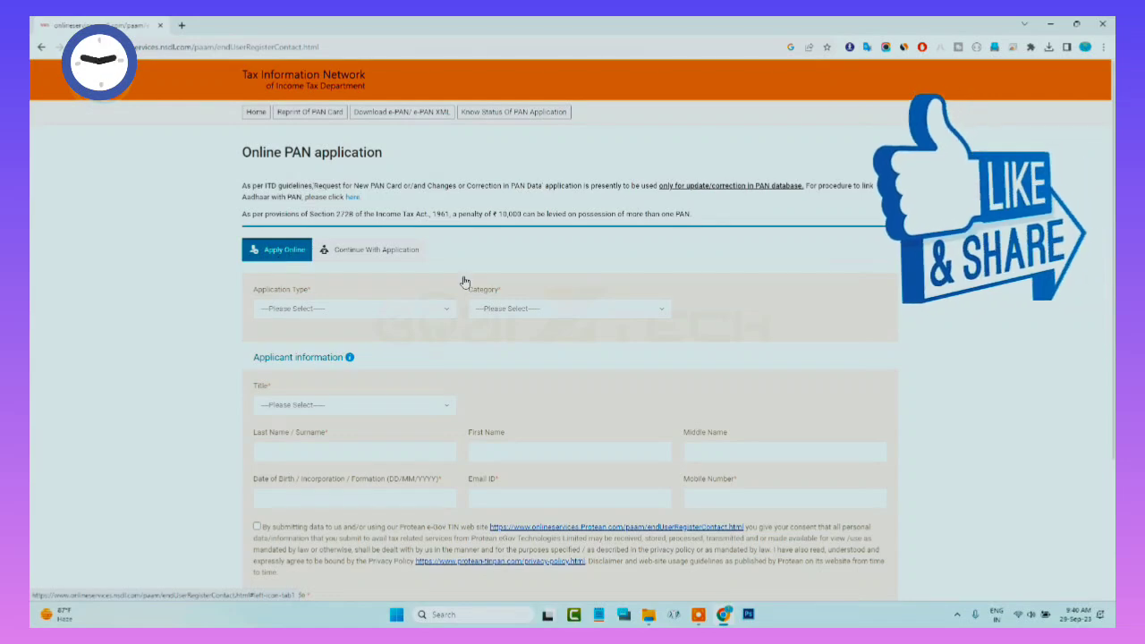
scroll(457, 287, "down", 3)
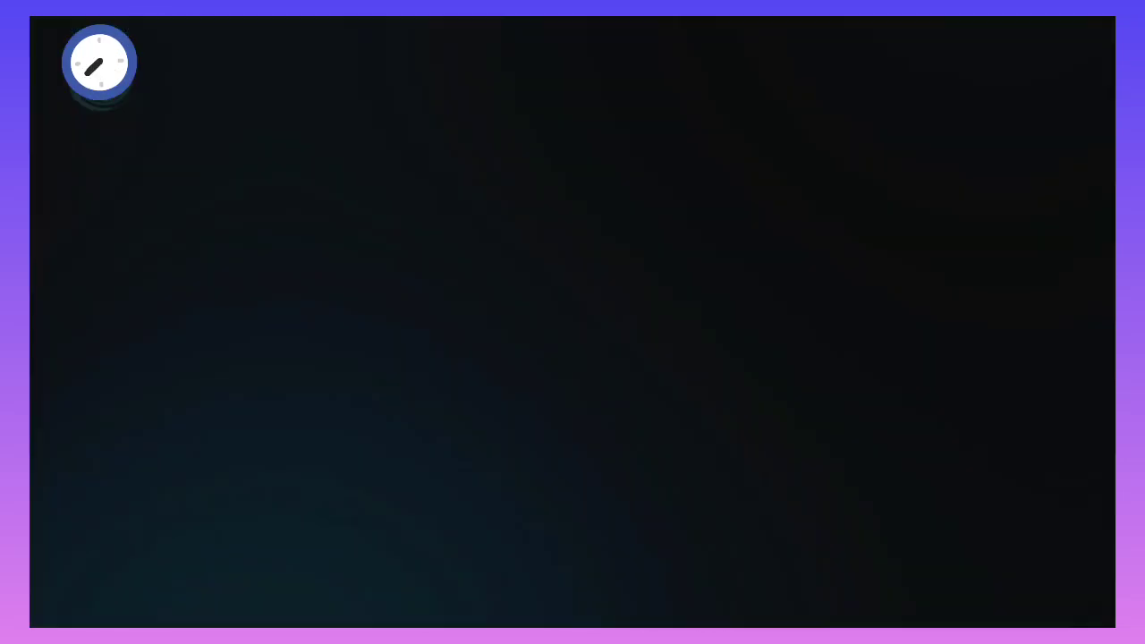